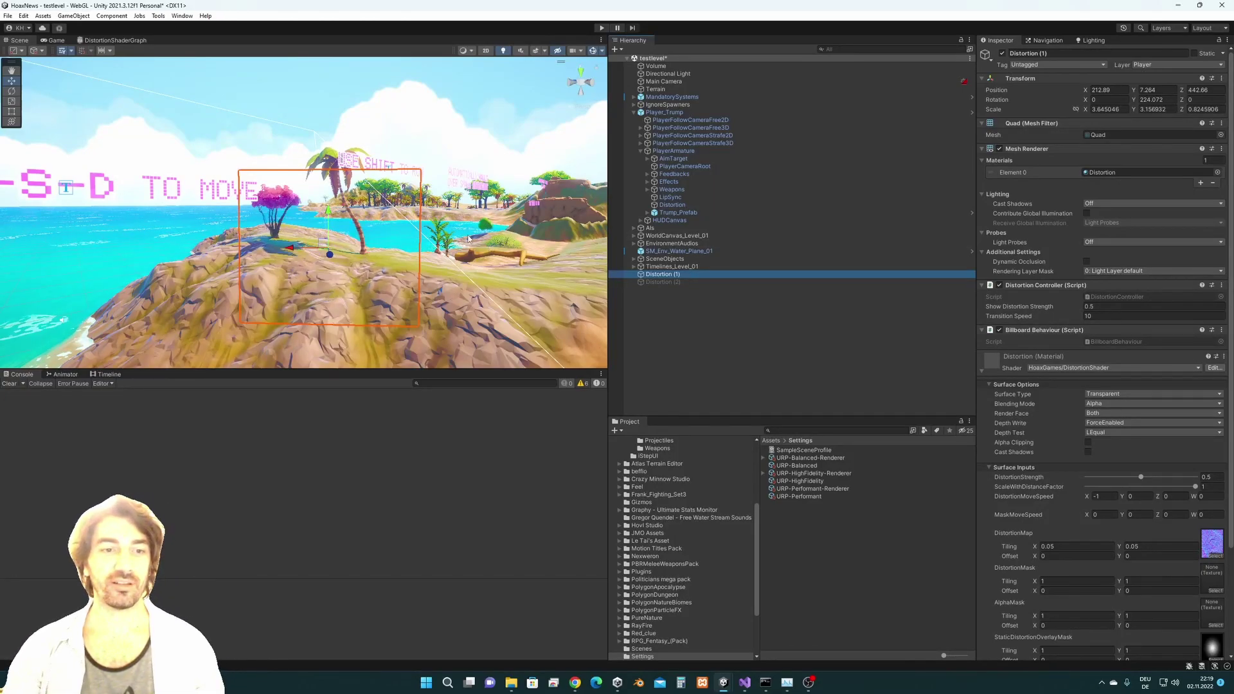
- Open the DistortionEffect folder under iStepControllerExtension and select all files from Distortion to staticMask
right_click_drag(387, 293, 416, 304, "alt")
left_click_drag(416, 304, 392, 281, "alt")
scroll(701, 517, "up", 5)
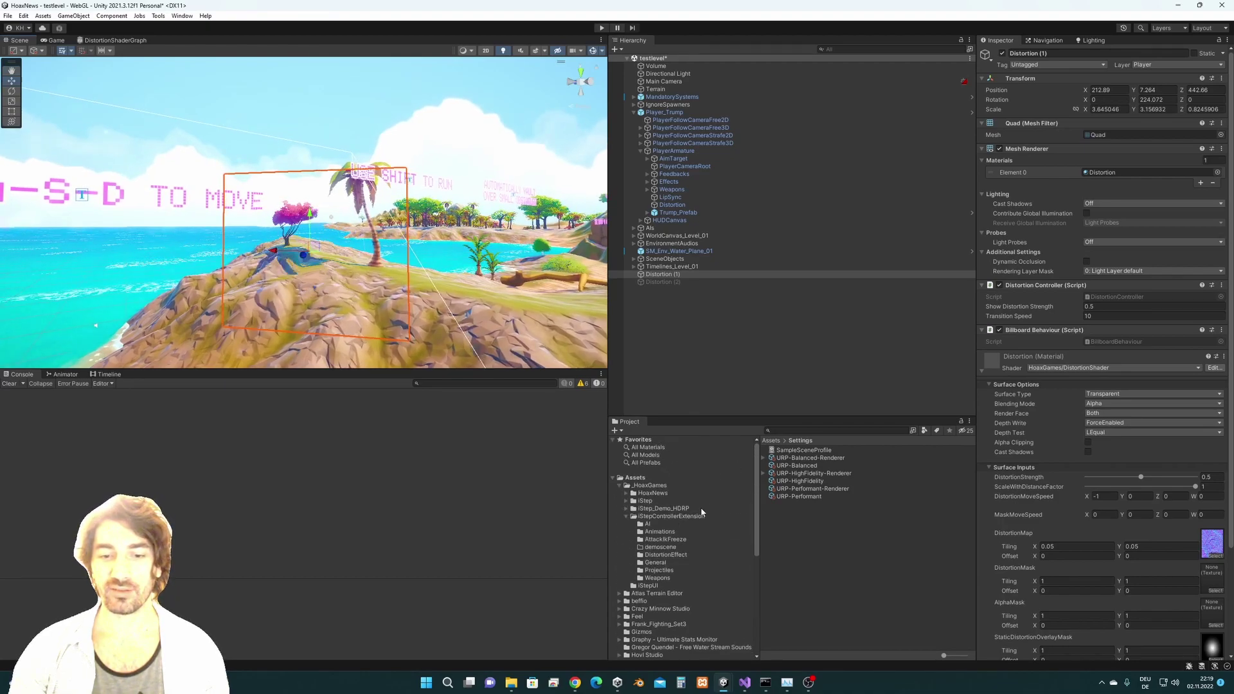
left_click(666, 555)
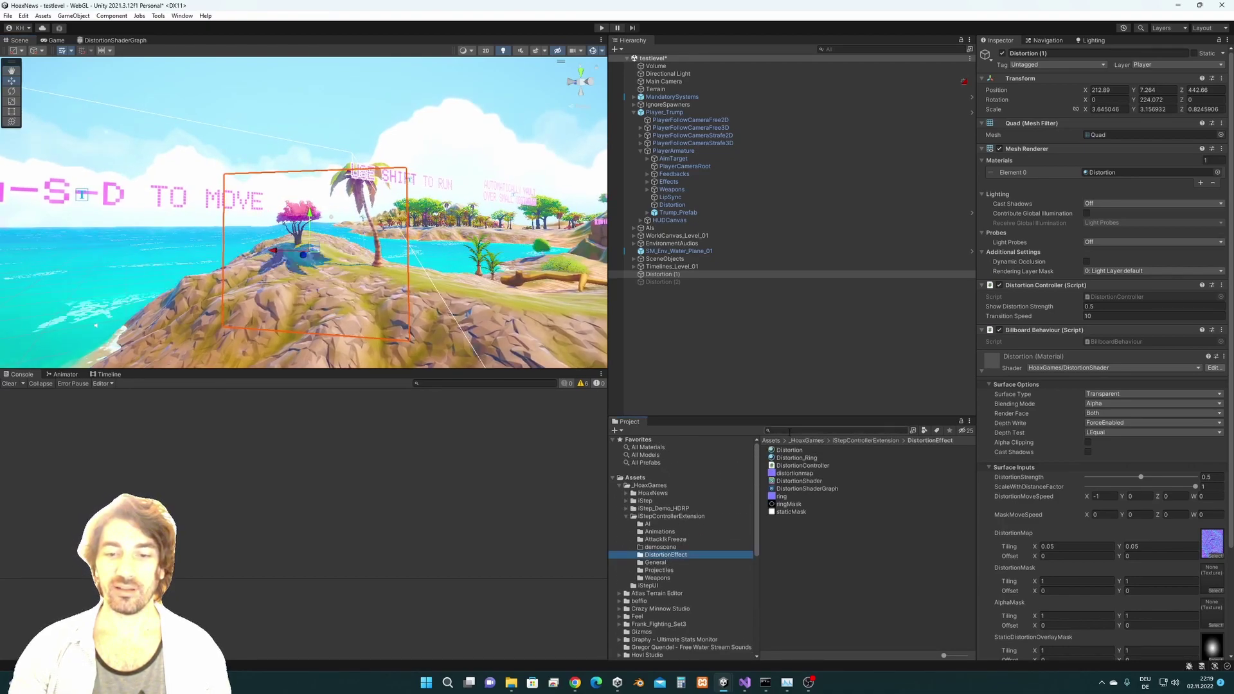
left_click(789, 449)
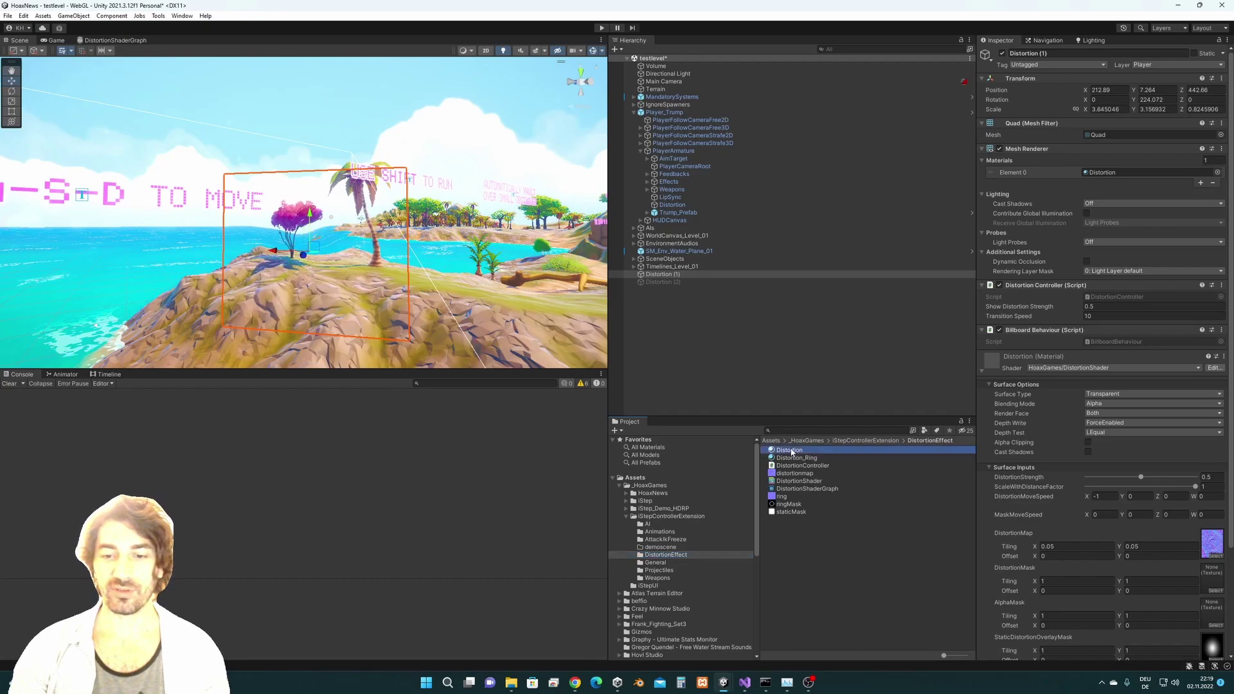
left_click(790, 511, "shift")
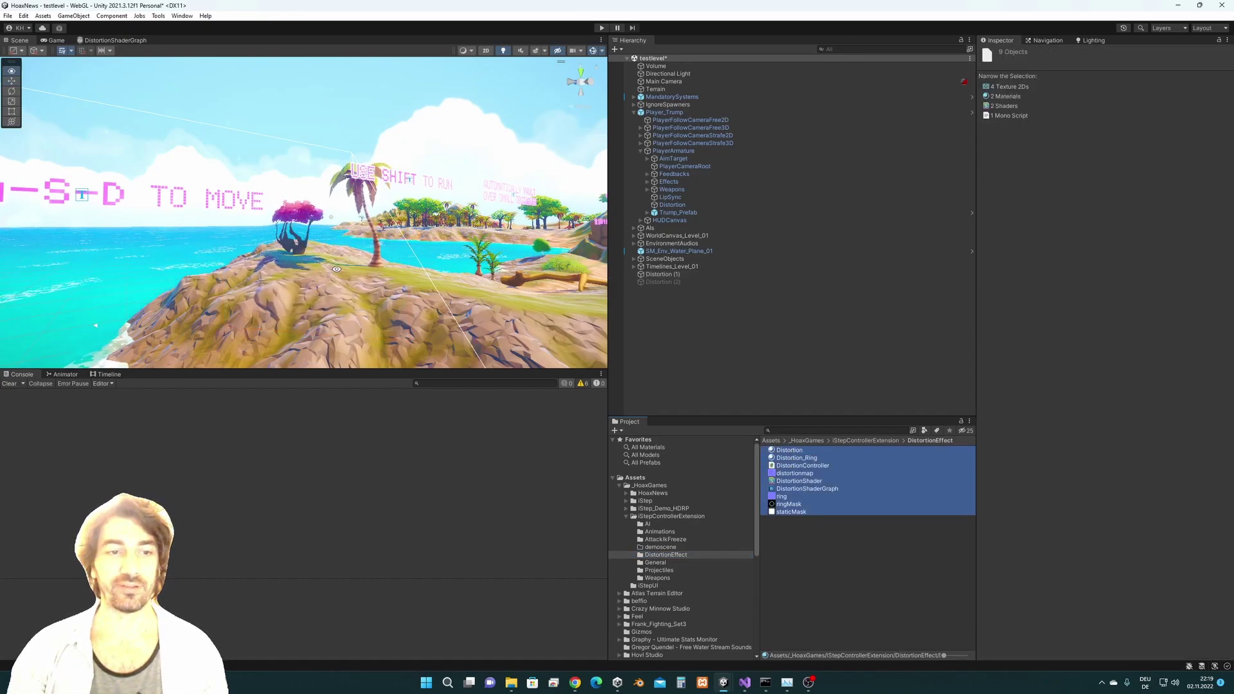
- Preview the staticMask texture, reselect every file in the DistortionEffect folder and clear the selection
left_click_drag(347, 269, 311, 267, "alt")
right_click_drag(311, 266, 362, 282)
left_click_drag(362, 282, 381, 309, "alt")
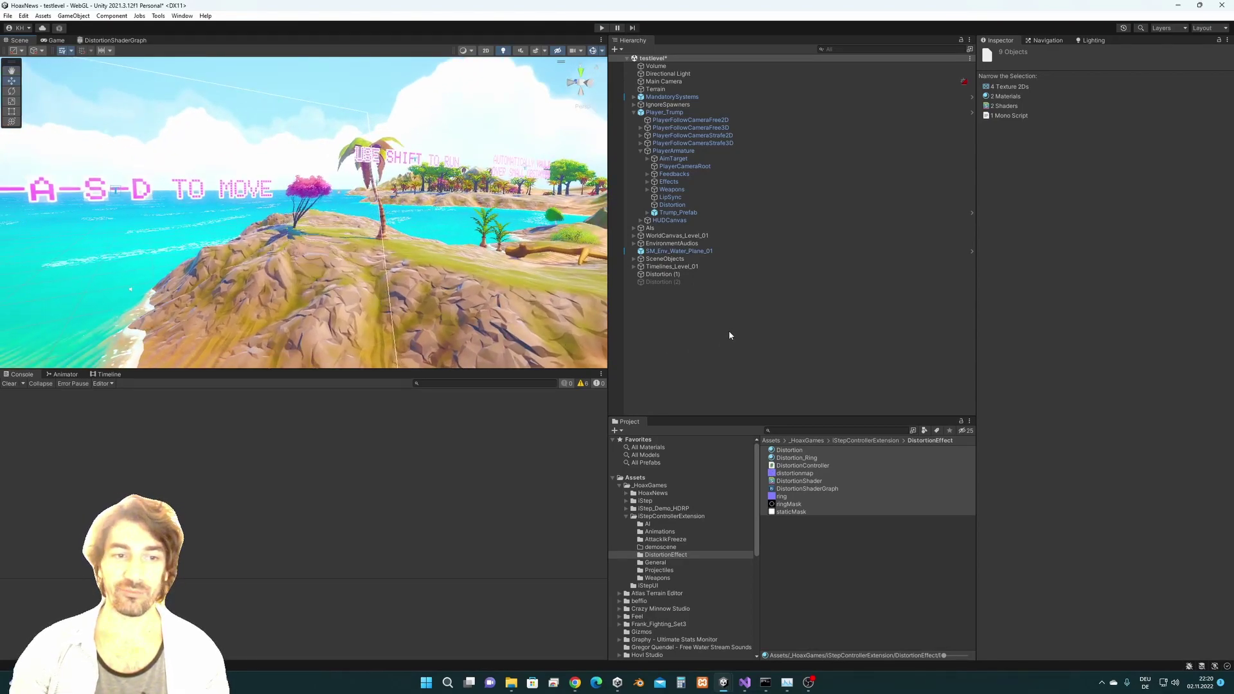
left_click(782, 385)
left_click(791, 512)
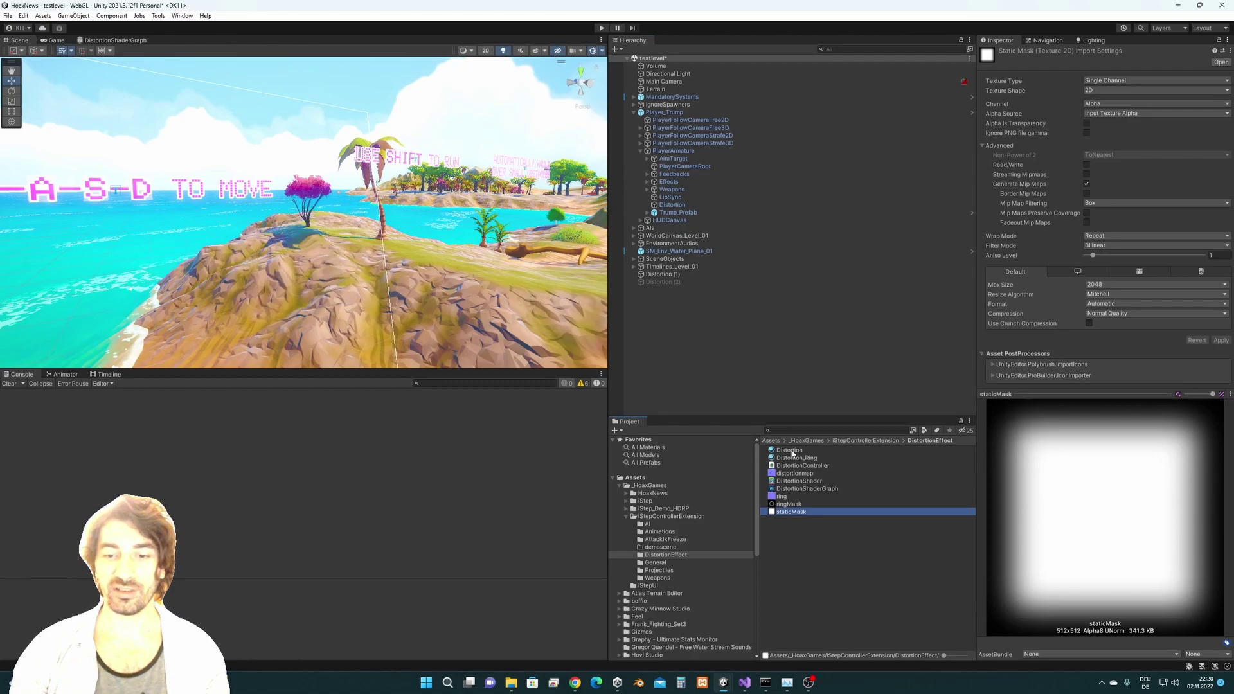
key("ctrl+a")
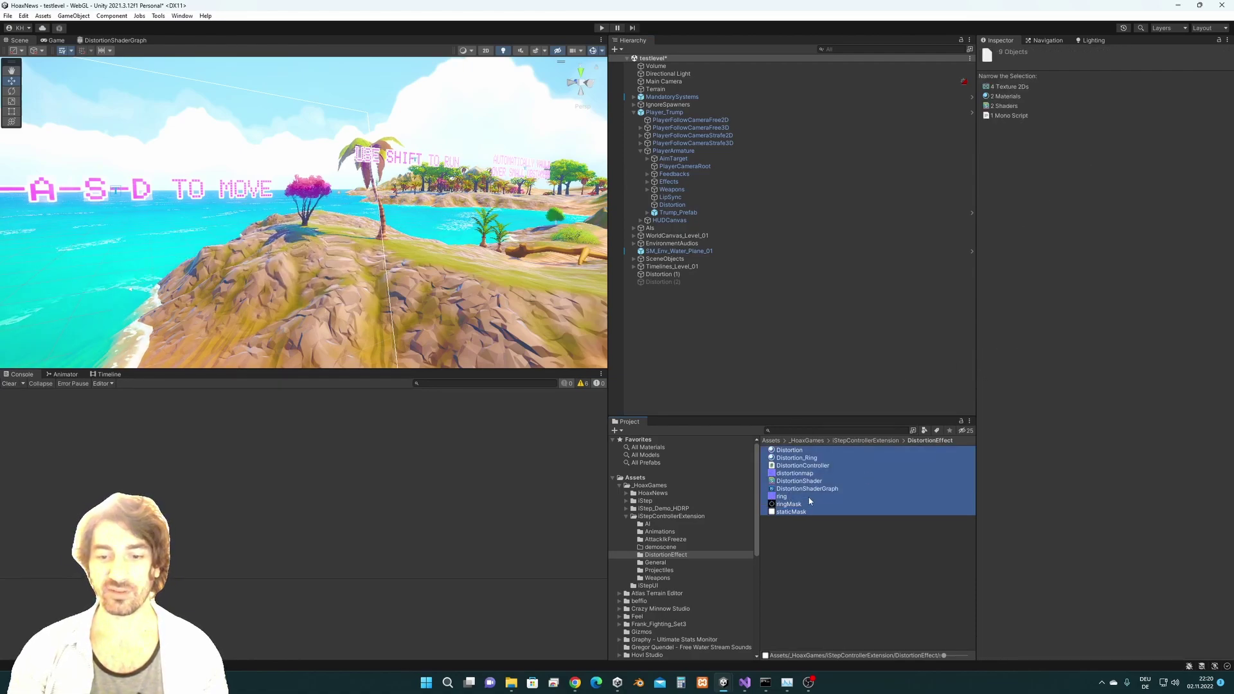
left_click(827, 564)
right_click_drag(423, 308, 465, 294)
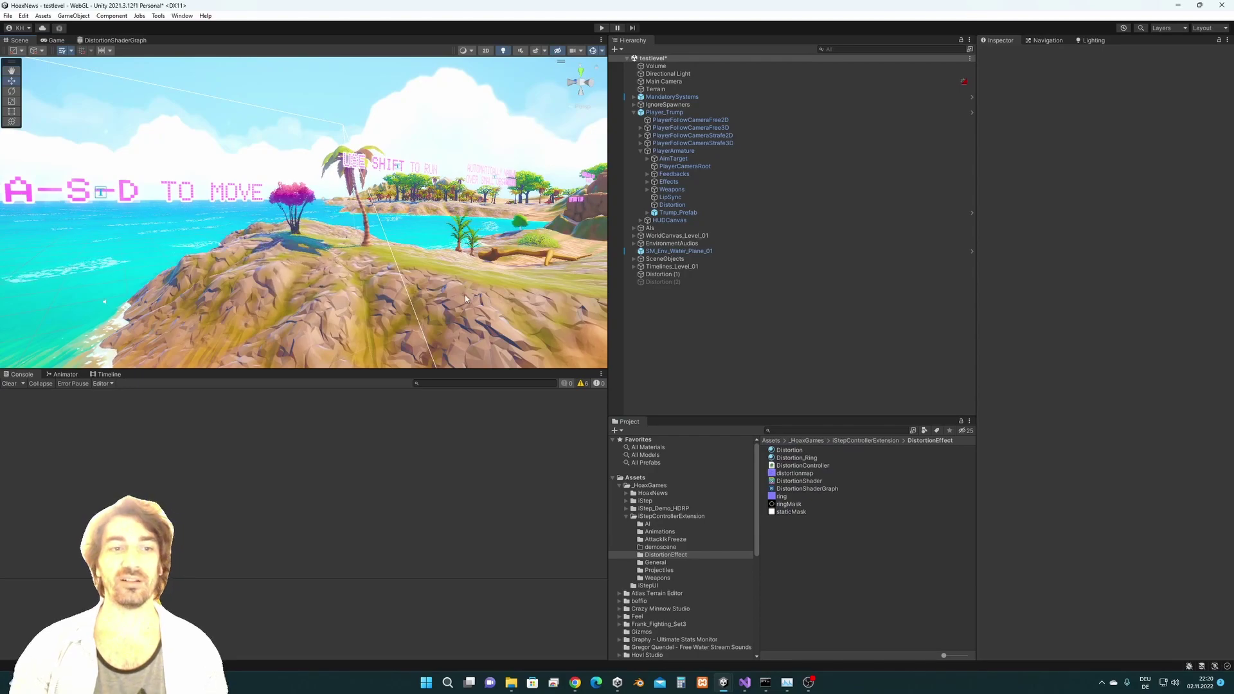
- Switch to Chrome and review the URP Grab Pass README on GitHub down to its installation instructions
left_click(575, 682)
scroll(750, 395, "up", 1)
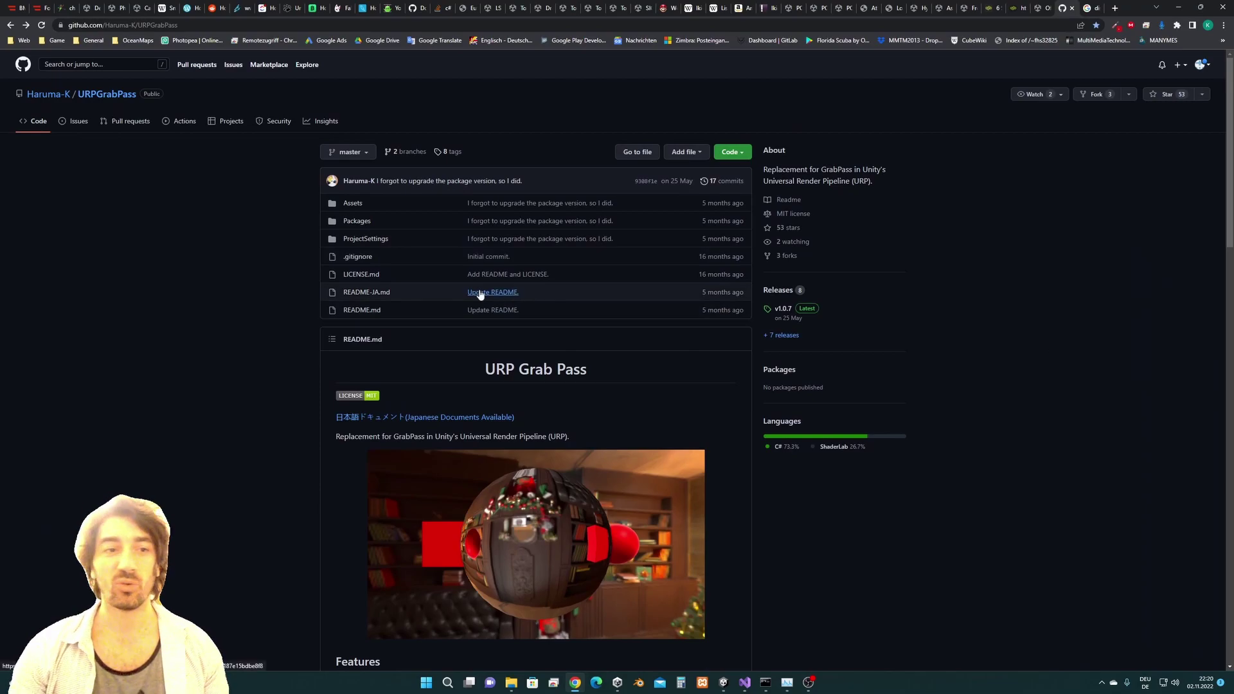
scroll(549, 356, "down", 1)
triple_click(599, 328)
left_click(599, 329)
scroll(622, 349, "down", 5)
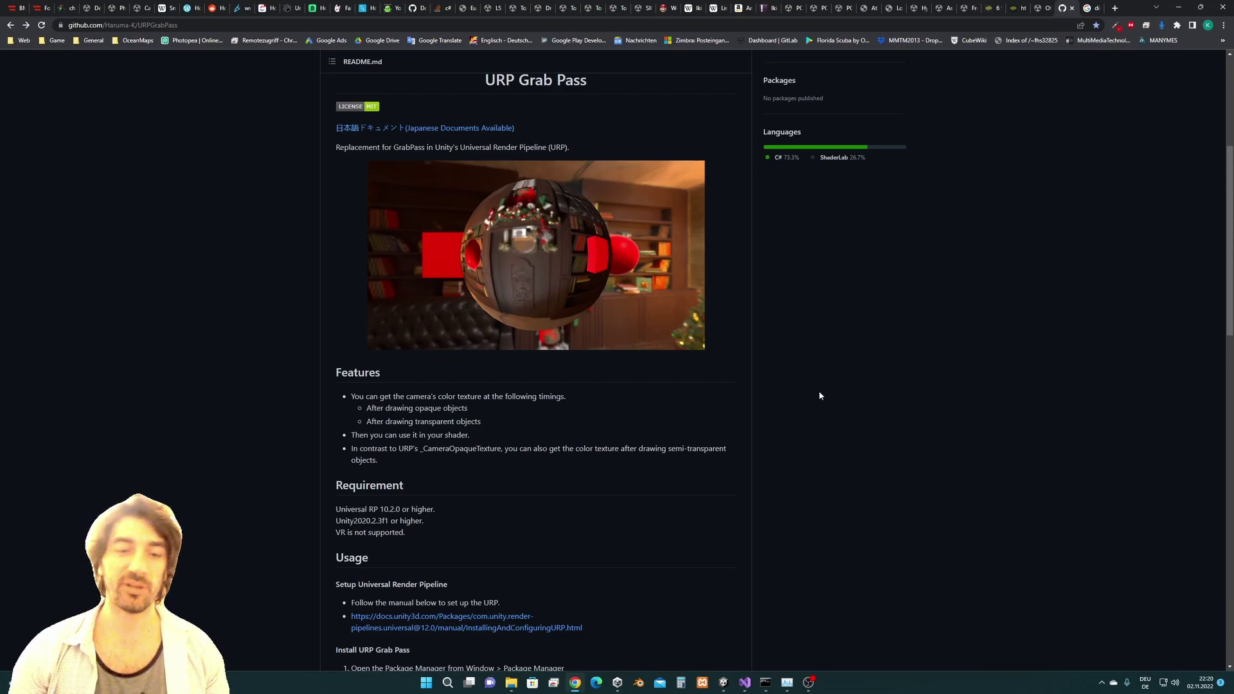
scroll(819, 392, "down", 3)
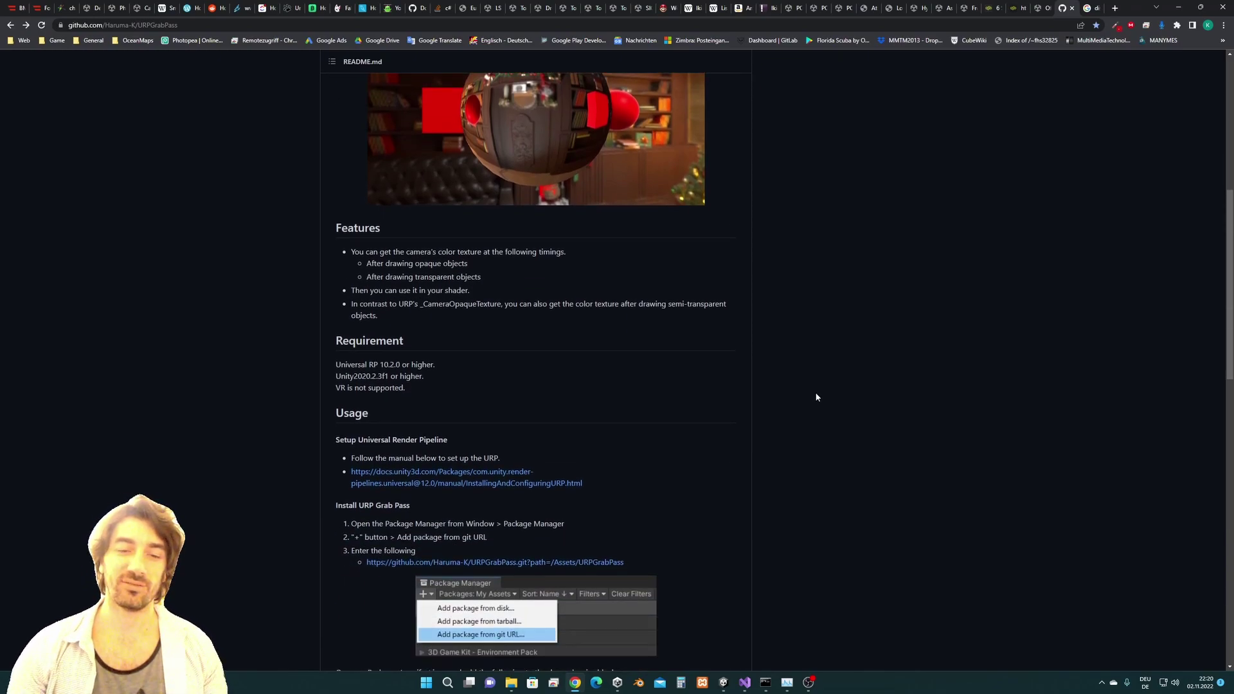
scroll(809, 405, "down", 2)
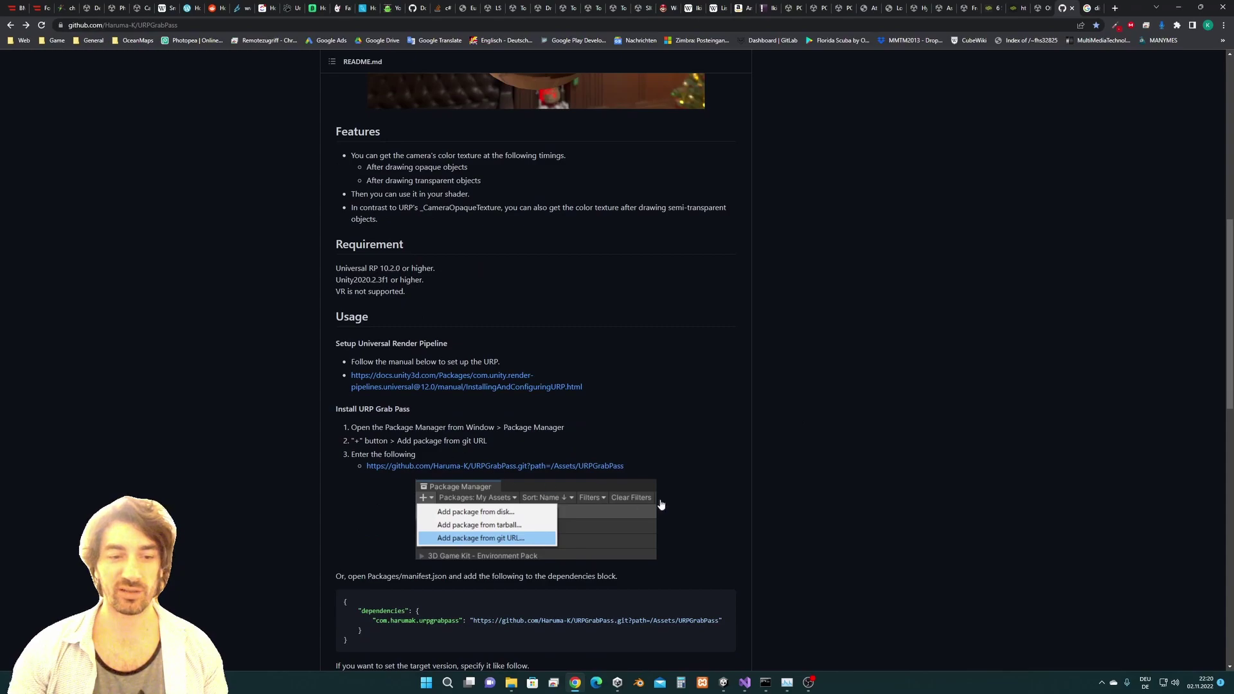
- Copy the URPGrabPass git URL from the README's "Install URP Grab Pass" section
left_click_drag(624, 465, 367, 466)
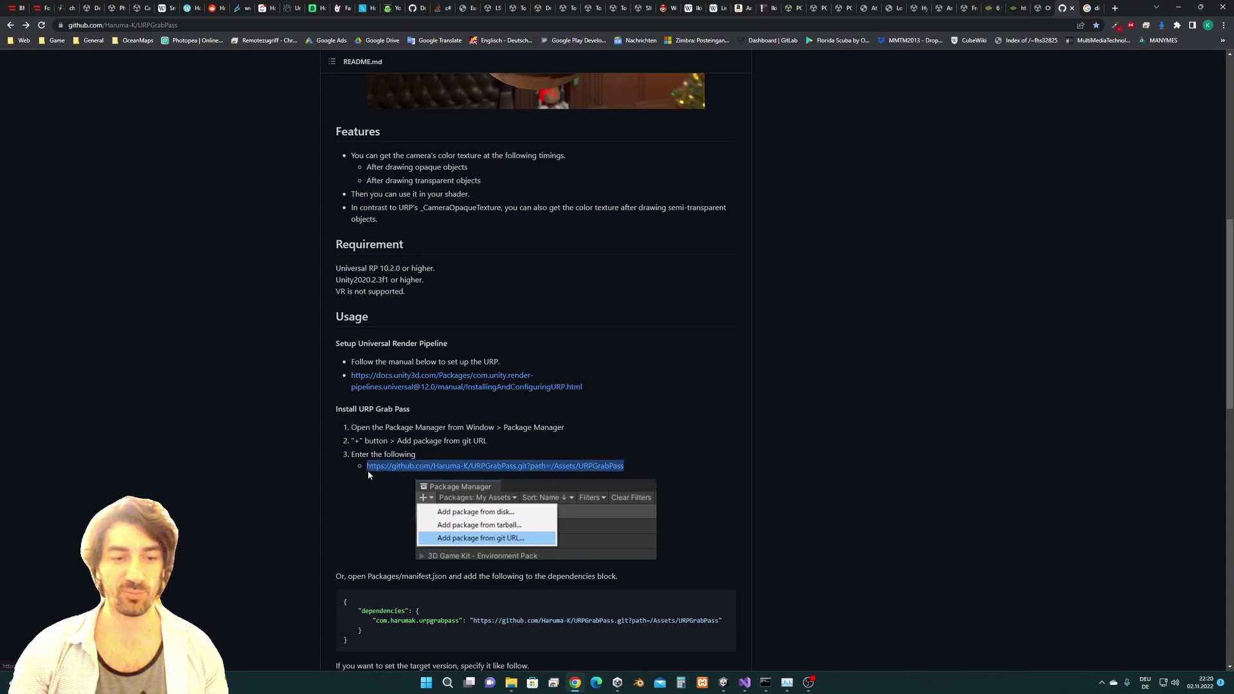
left_click(126, 27)
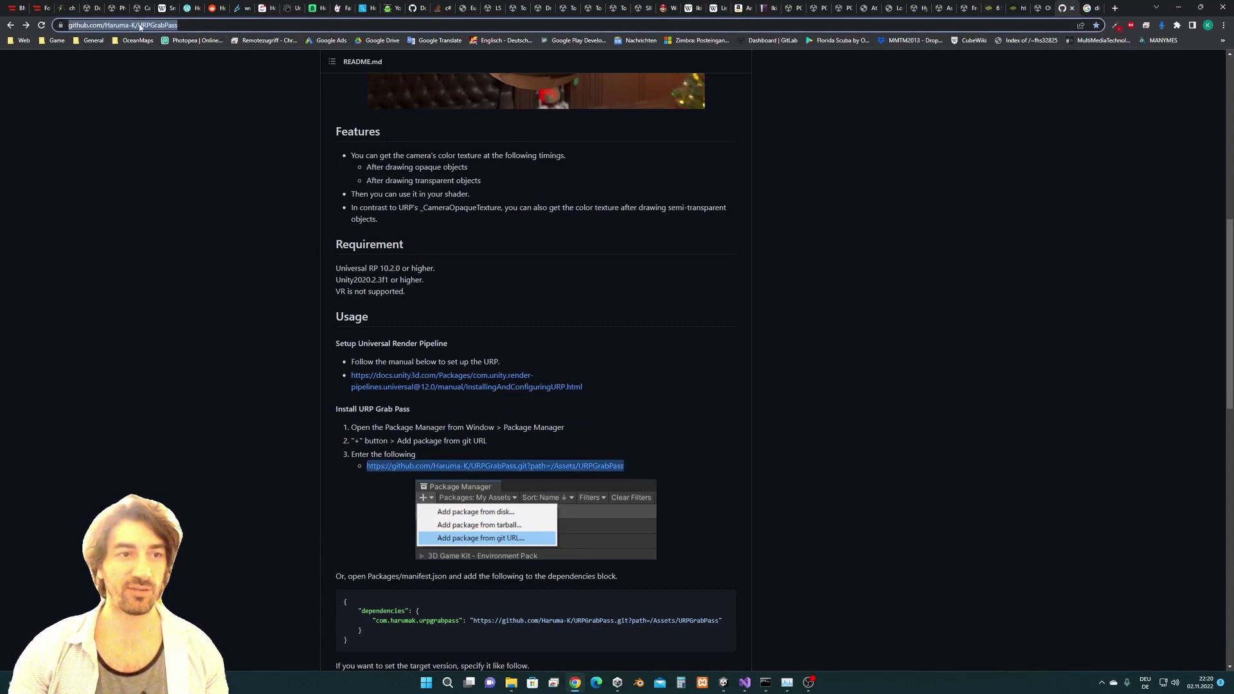
left_click(689, 377)
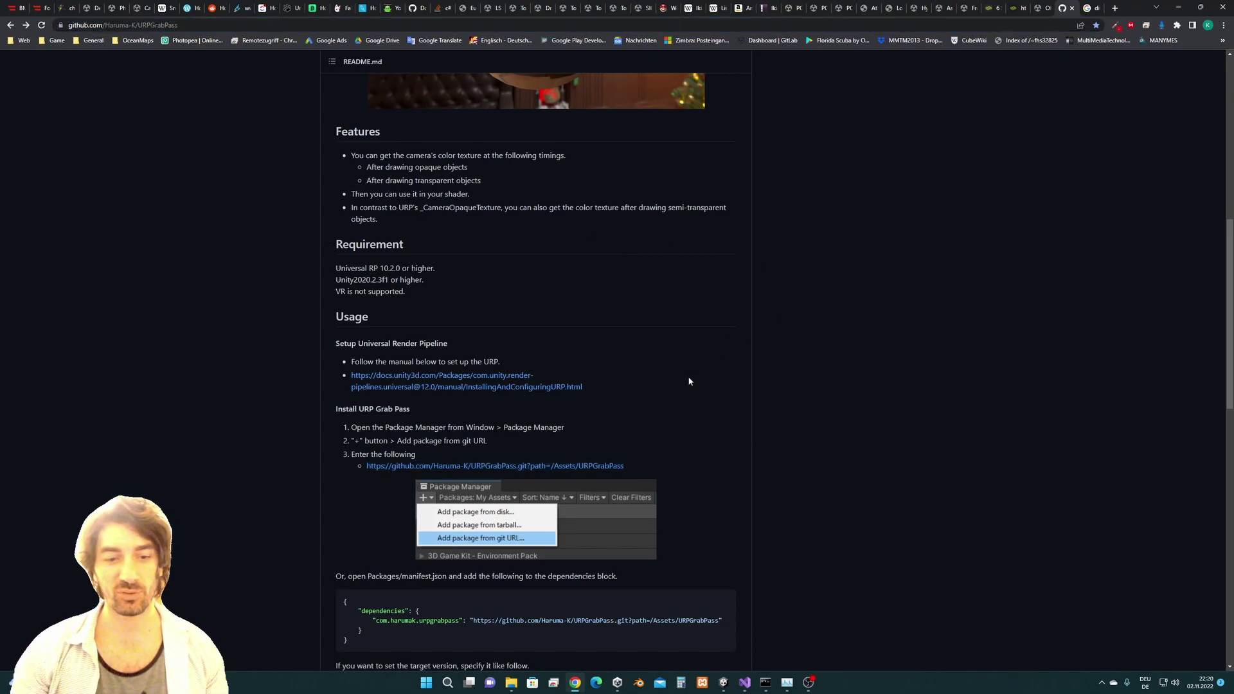
left_click_drag(639, 465, 365, 466)
key("ctrl+c")
right_click(368, 467)
- Switch back to Unity, add URPGrabPass through the Package Manager using the copied git URL, and close the Package Manager
left_click(1199, 6)
left_click(1166, 20)
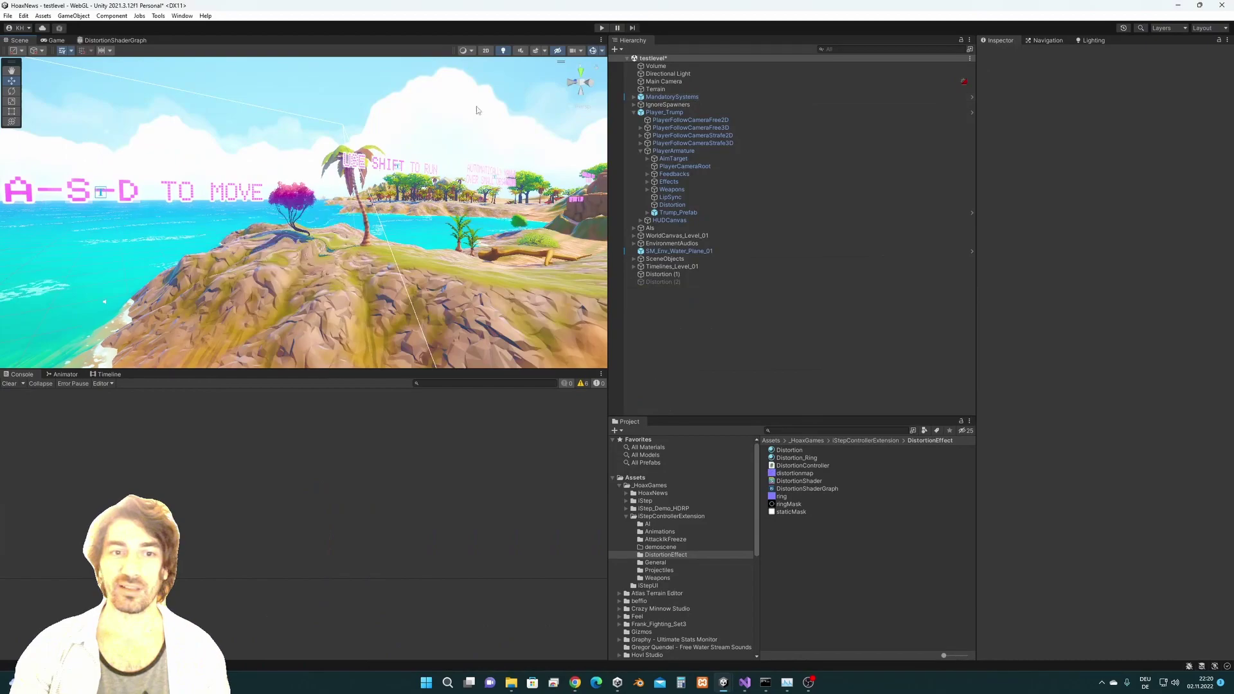
left_click(182, 16)
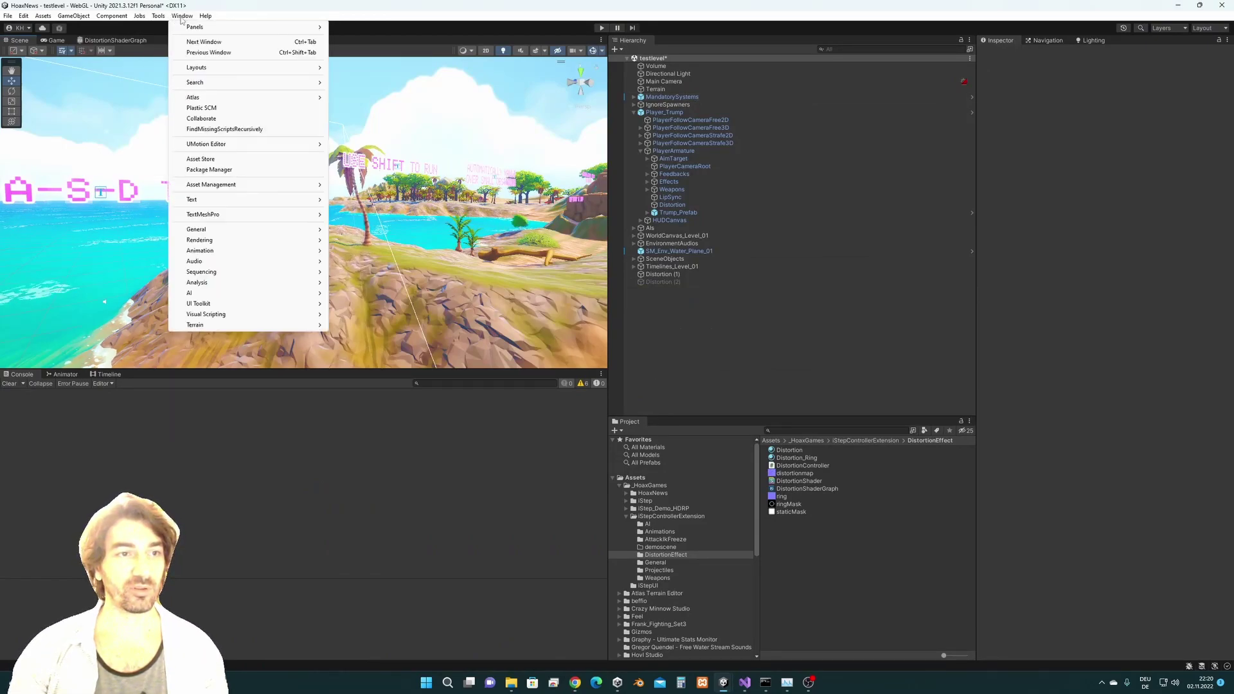
left_click(210, 170)
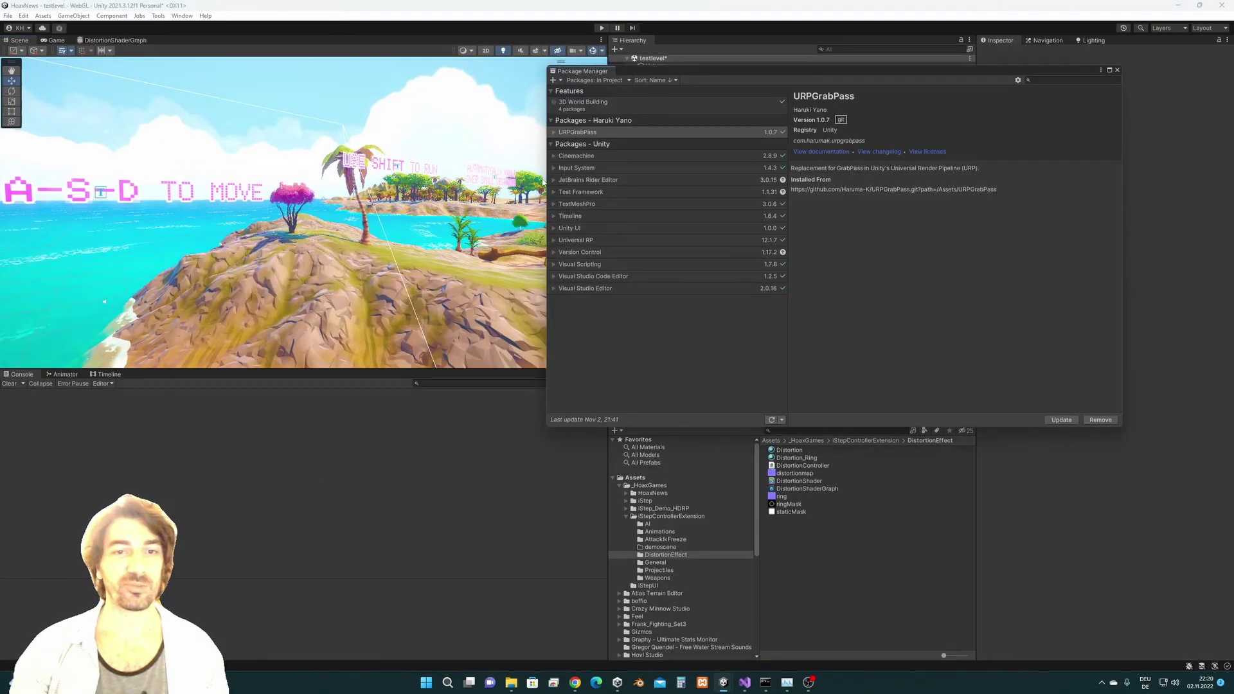
left_click(552, 81)
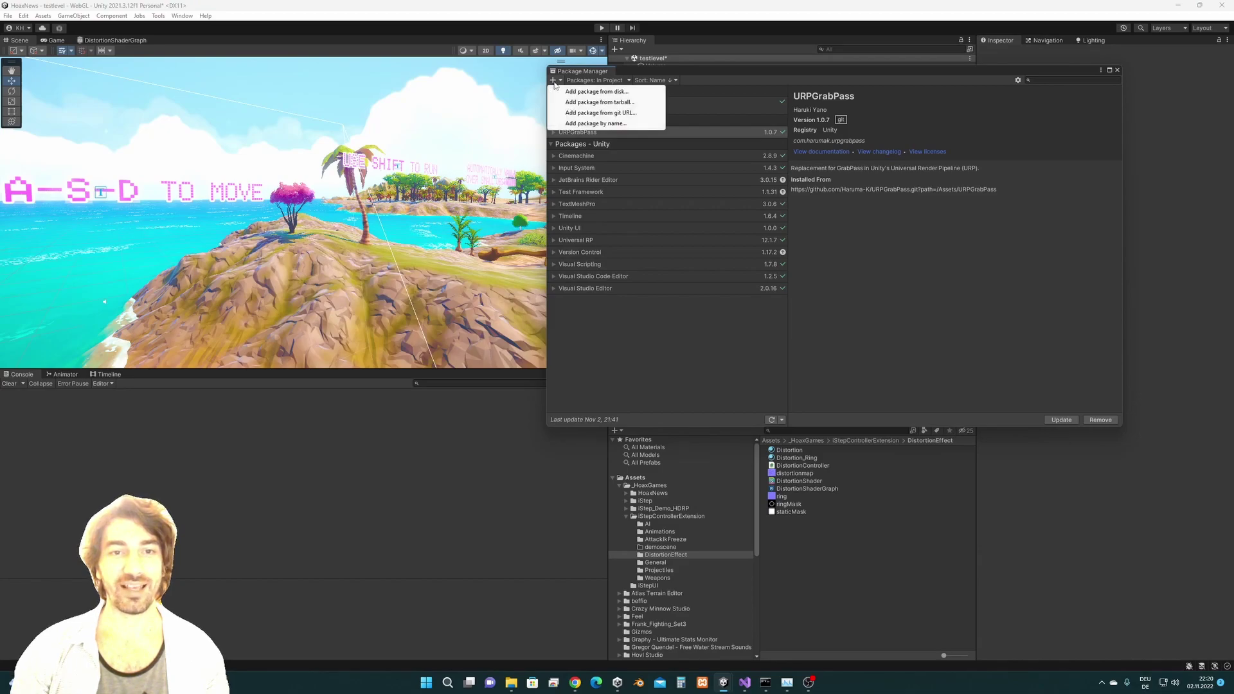
left_click(590, 113)
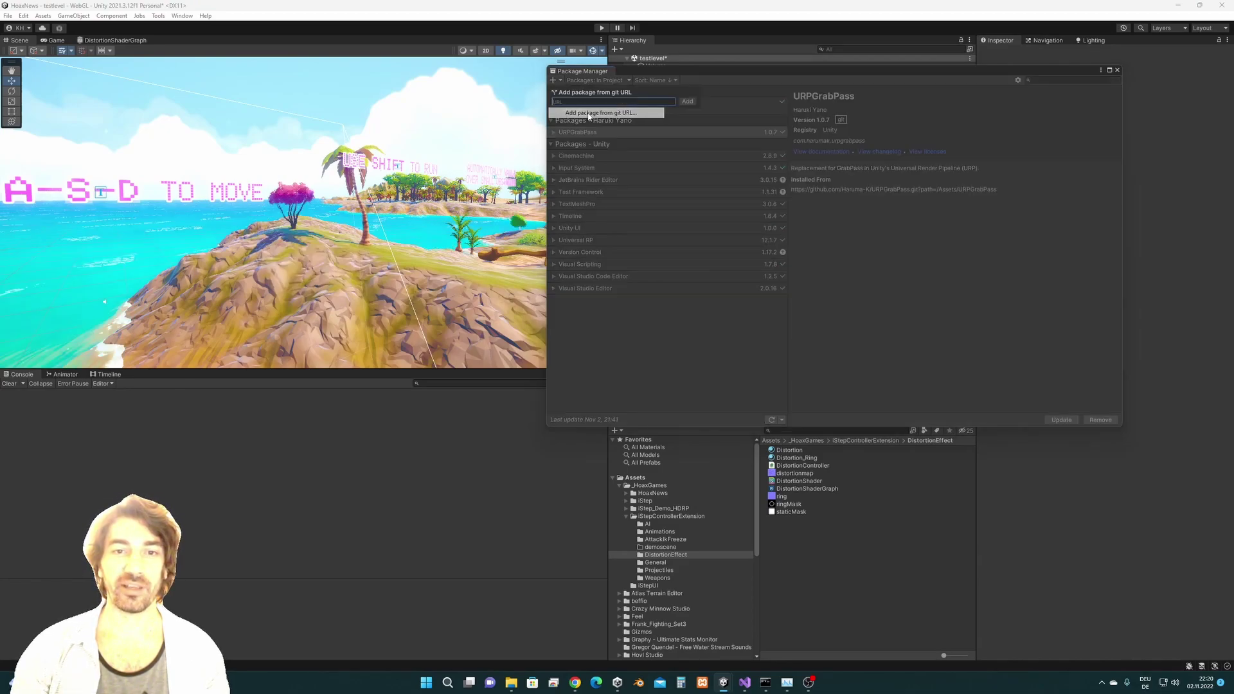
key("ctrl+v")
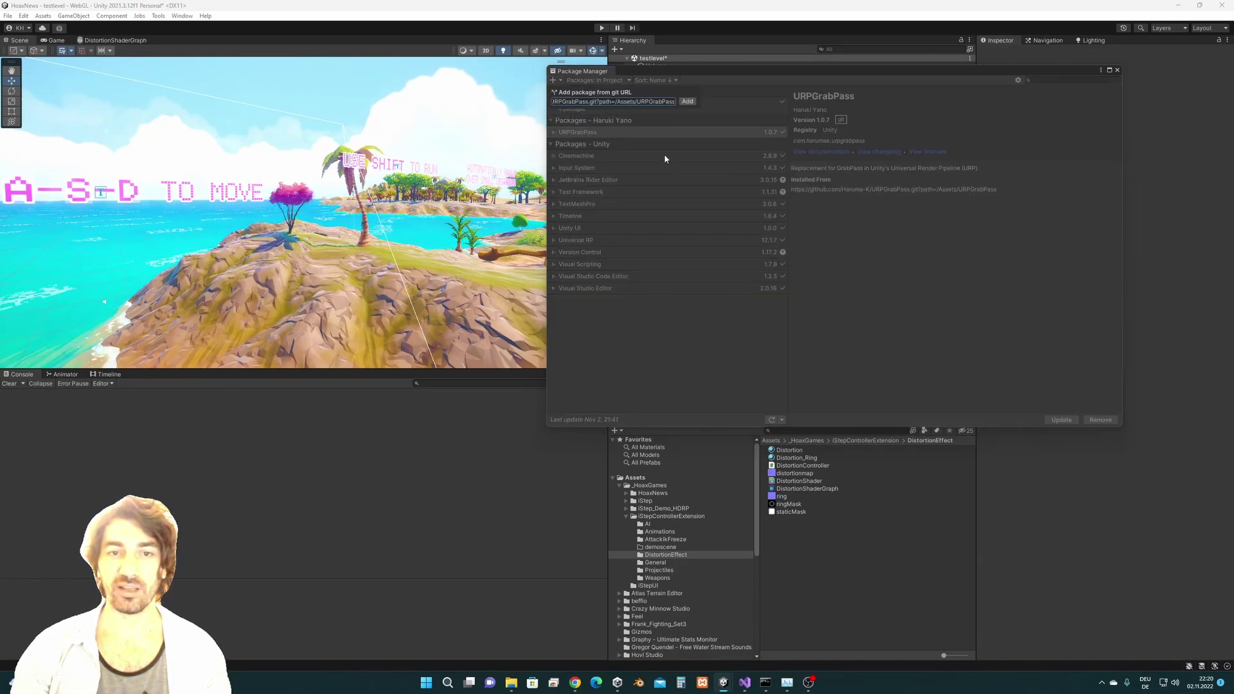
left_click(681, 104)
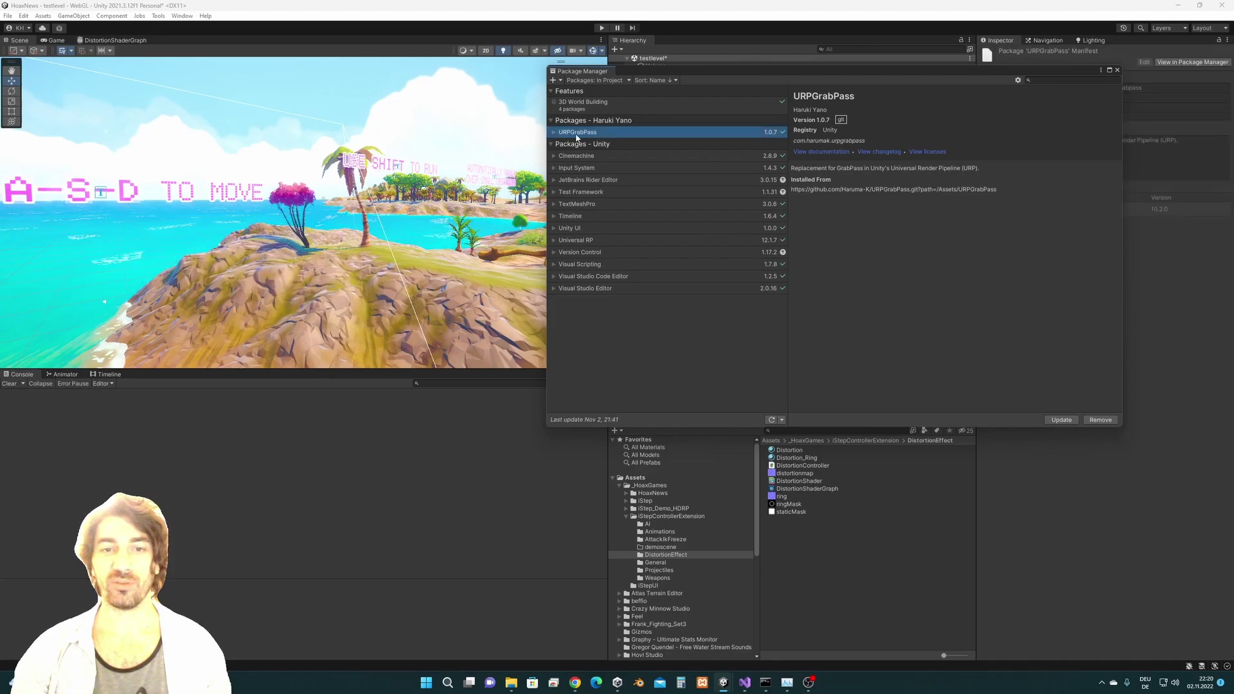
left_click(1117, 70)
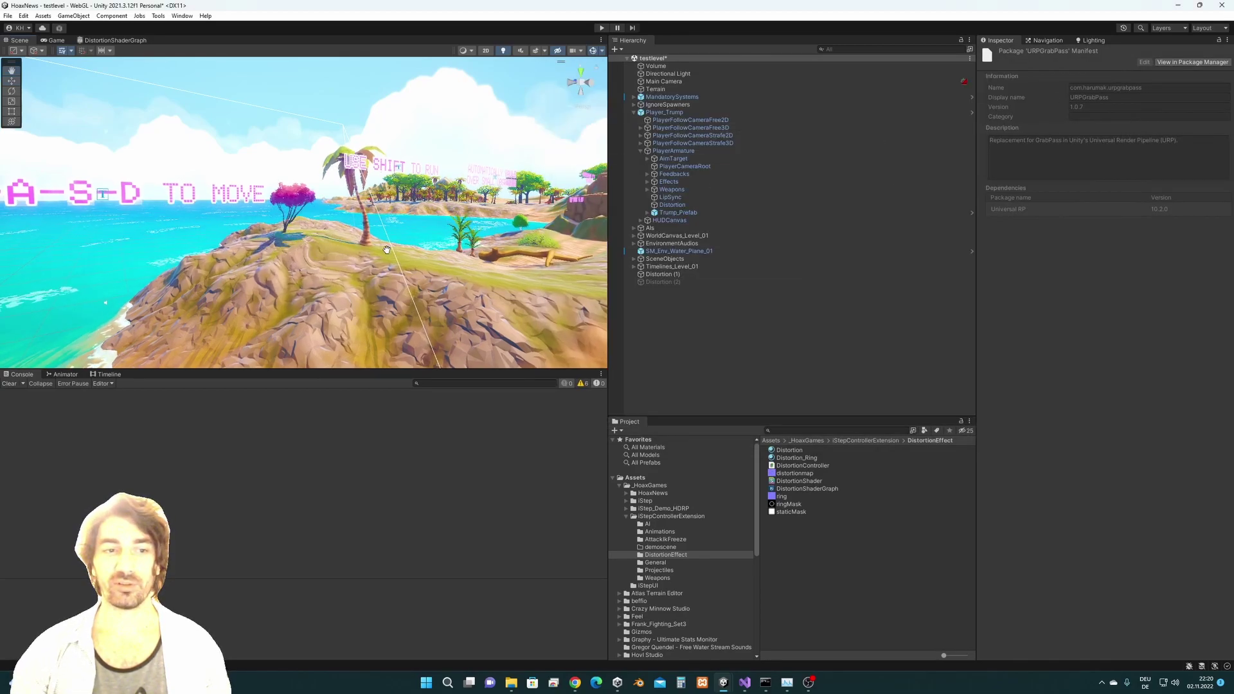
- Inspect the Distortion material, select all the DistortionEffect assets and deselect them again
left_click_drag(389, 247, 360, 247, "alt")
right_click_drag(392, 257, 423, 249, "alt")
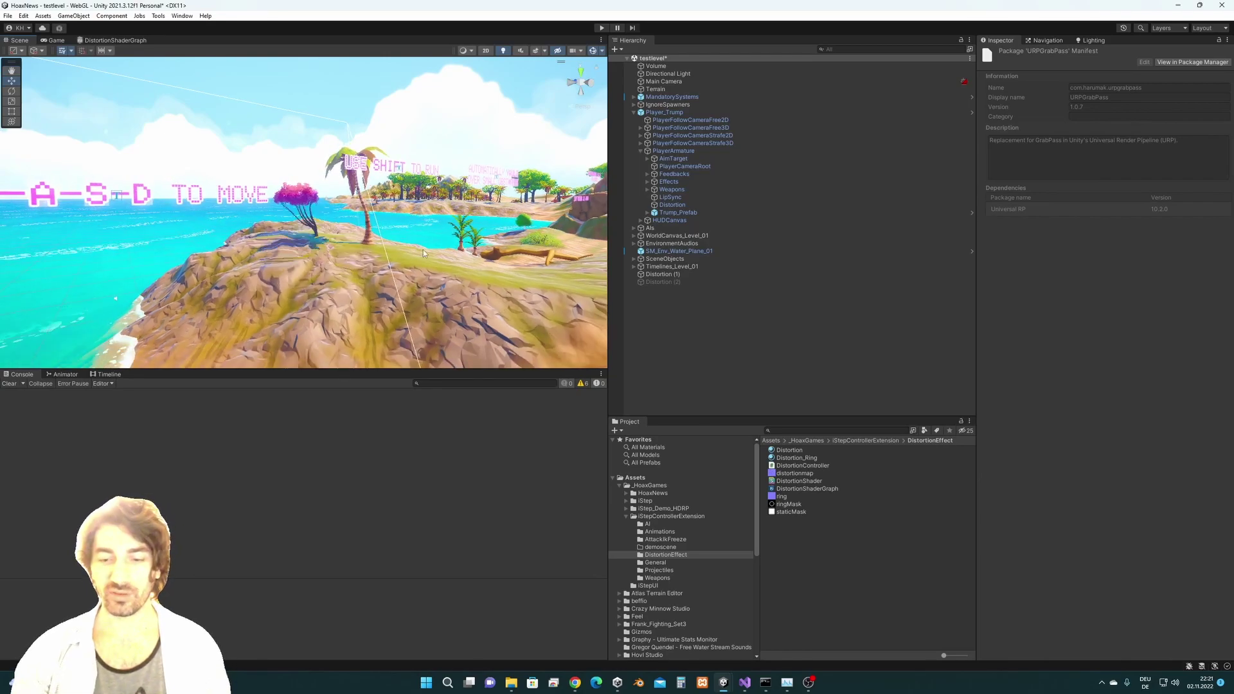
left_click(841, 450)
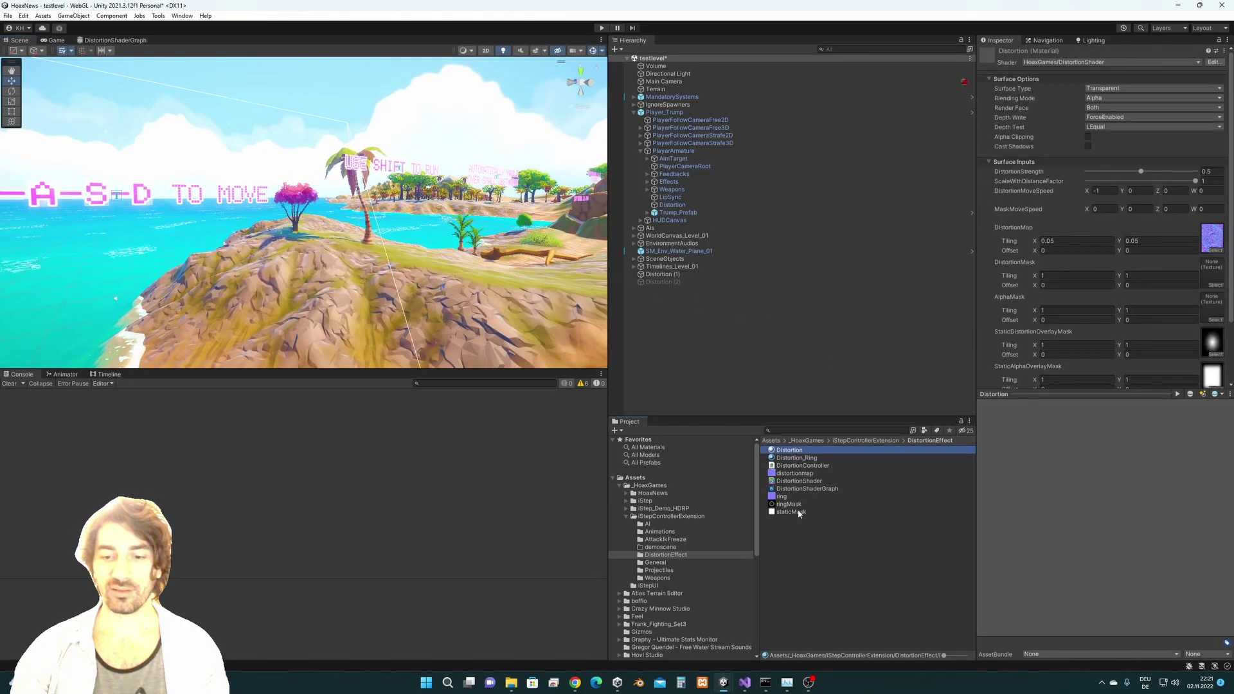
key("ctrl+a")
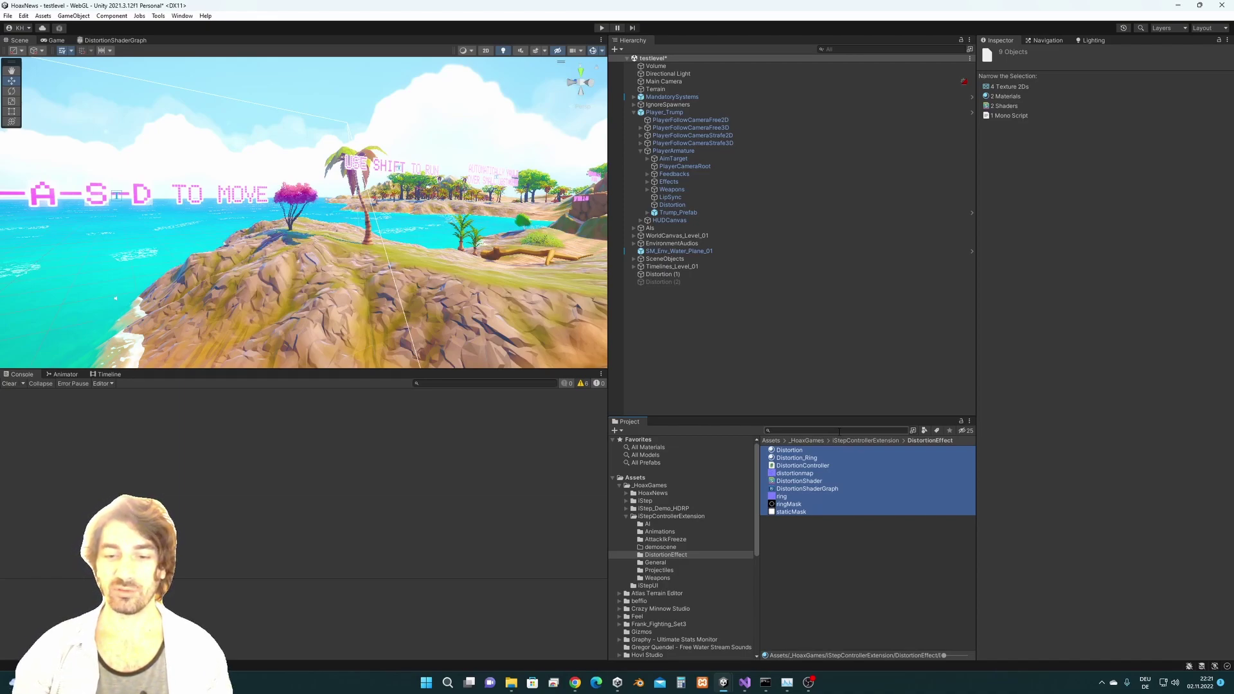
left_click(853, 546)
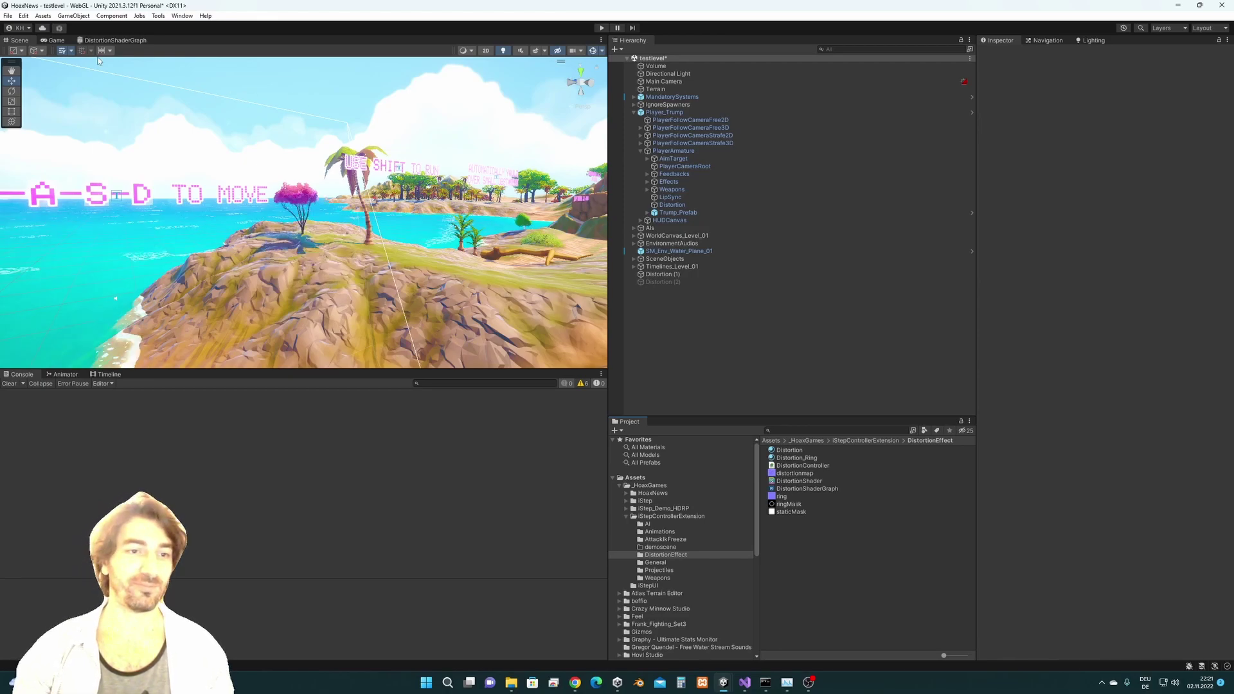
- Locate the command for importing a custom package and dismiss it without starting an import
left_click(23, 15)
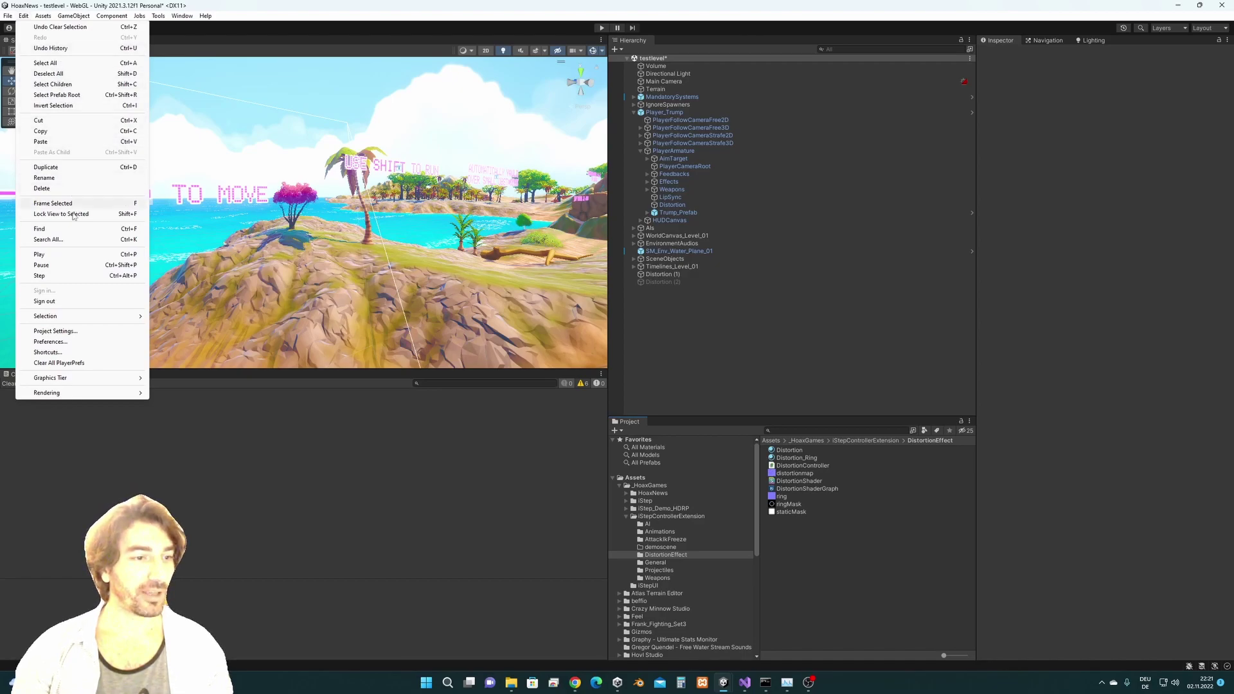
mouse_move(37, 16)
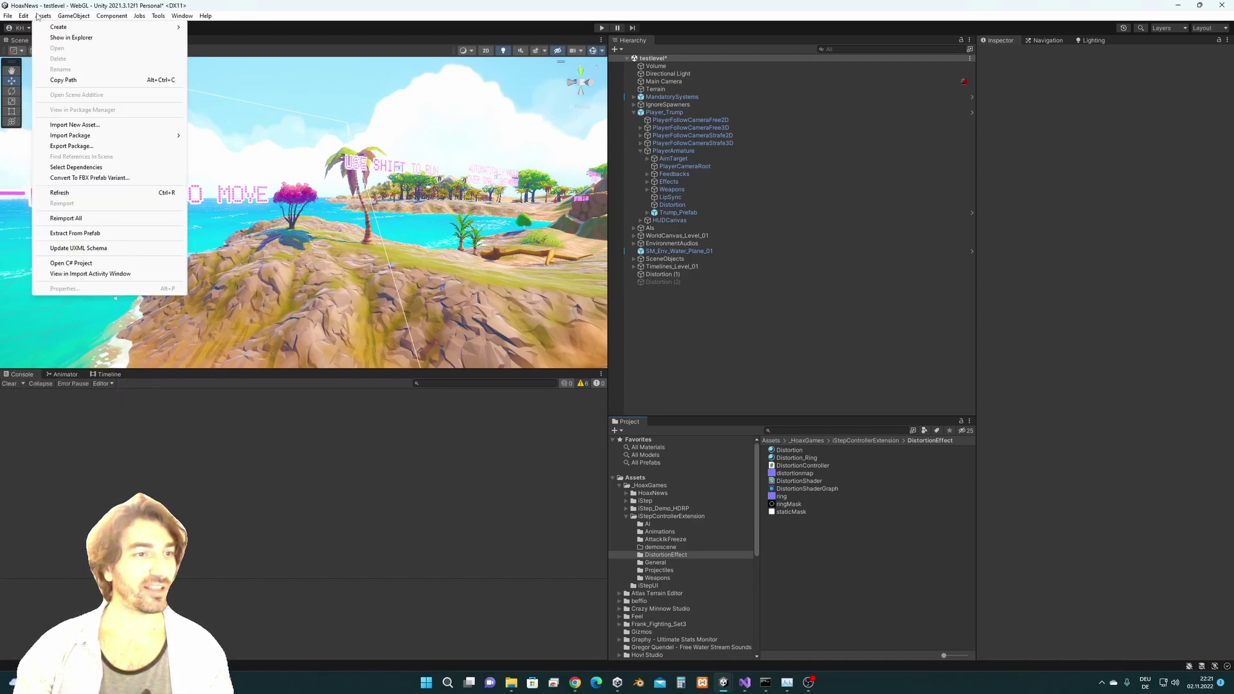
mouse_move(100, 136)
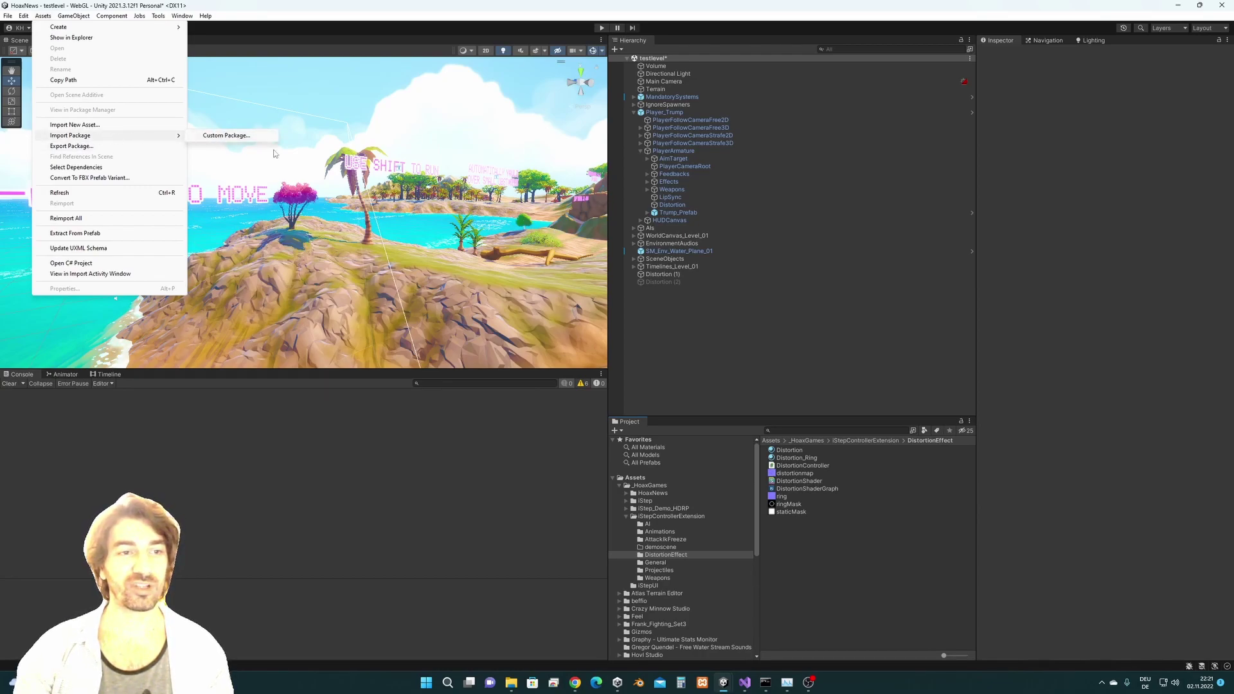
left_click(850, 538)
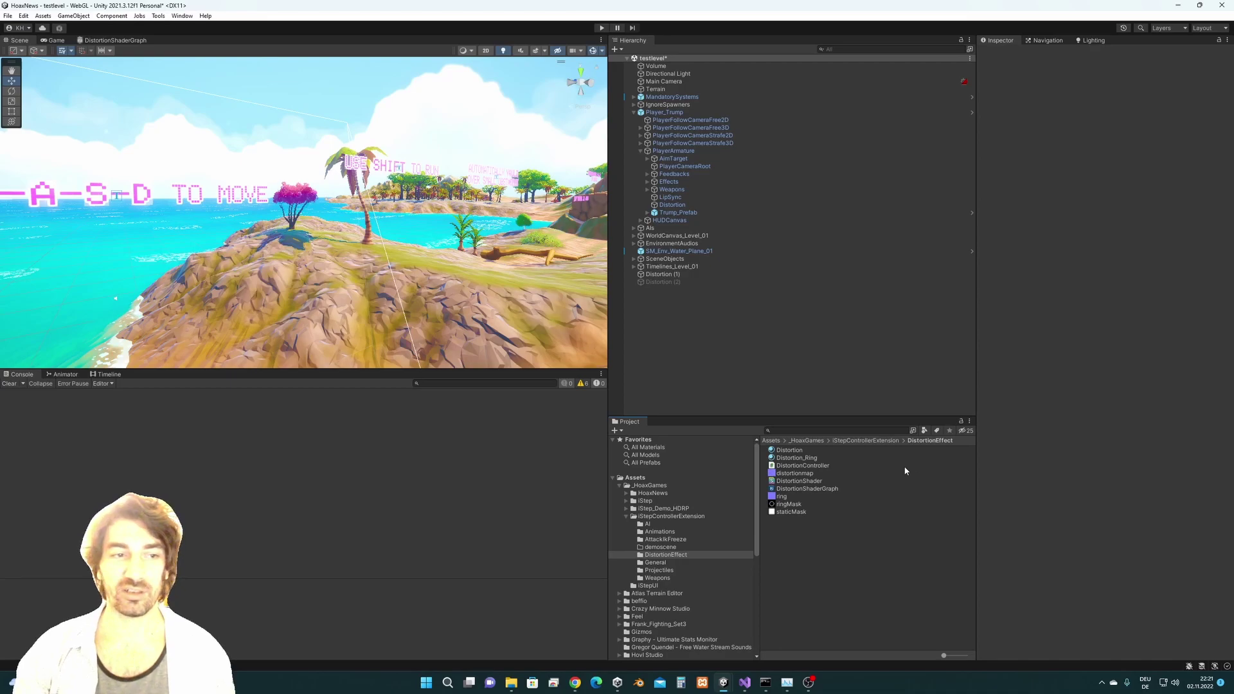
- Highlight the distortion assets from staticMask up to Distortion, clear the selection, and briefly select Distortion (1) in the scene
left_click(795, 513)
left_click(796, 451, "shift")
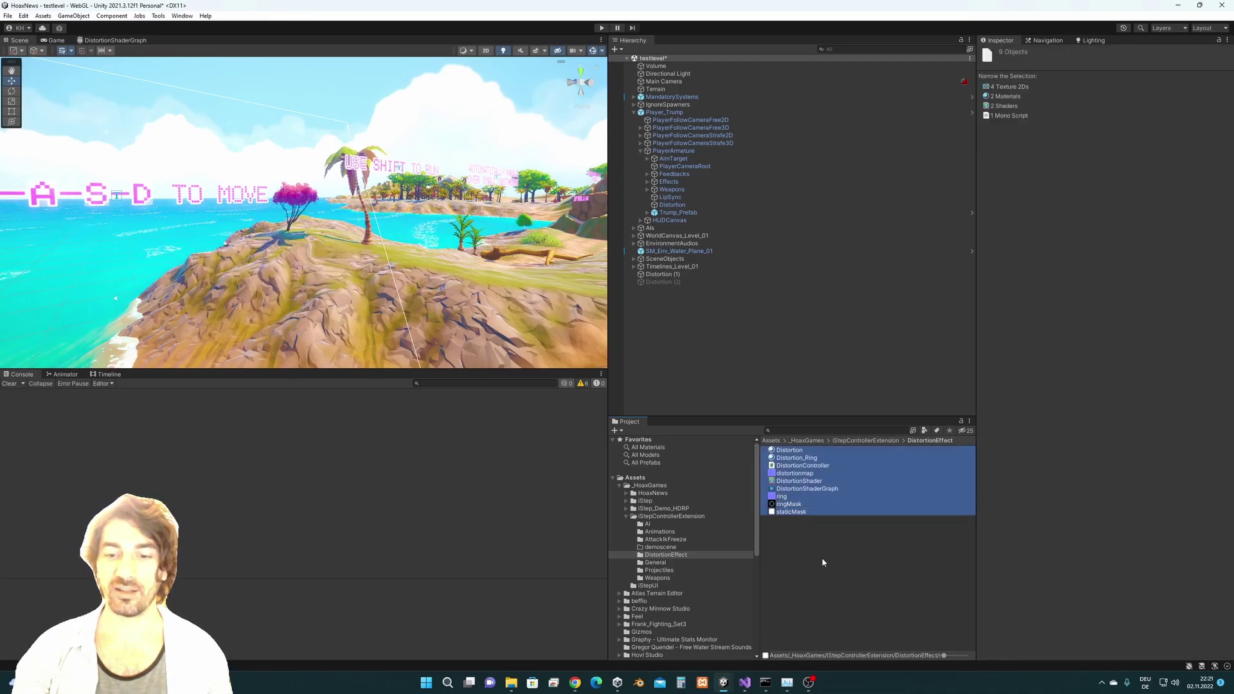
left_click(829, 573)
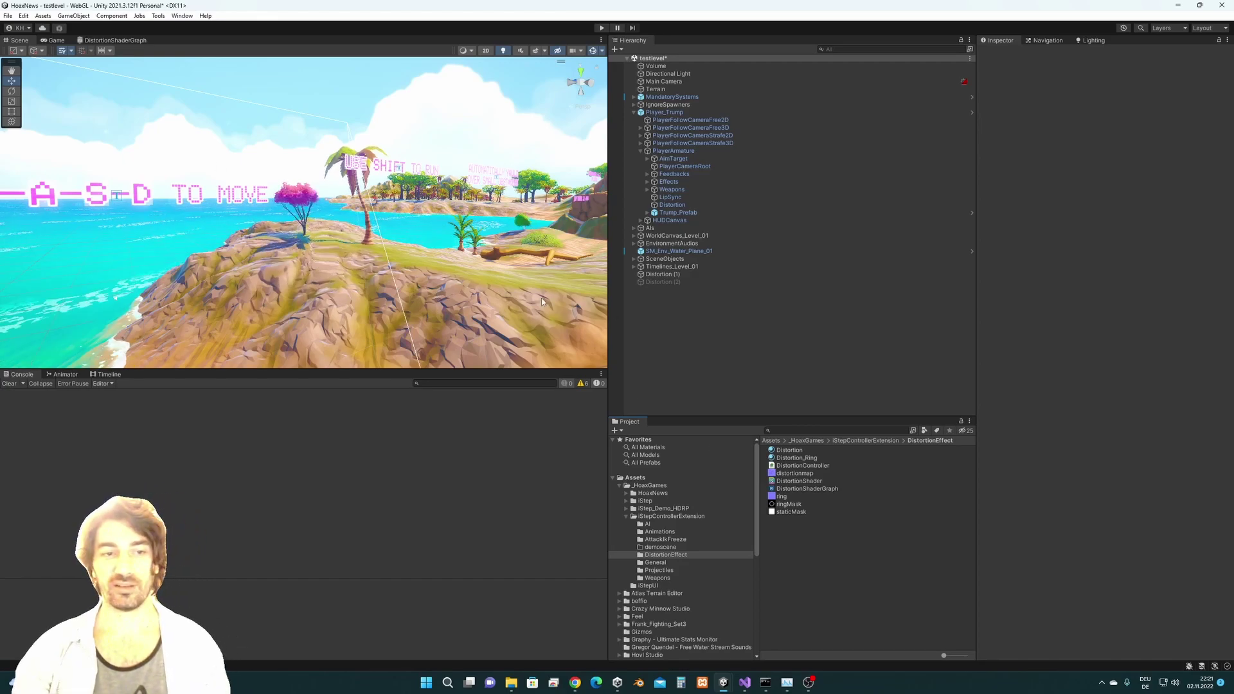
middle_click_drag(433, 251, 424, 256)
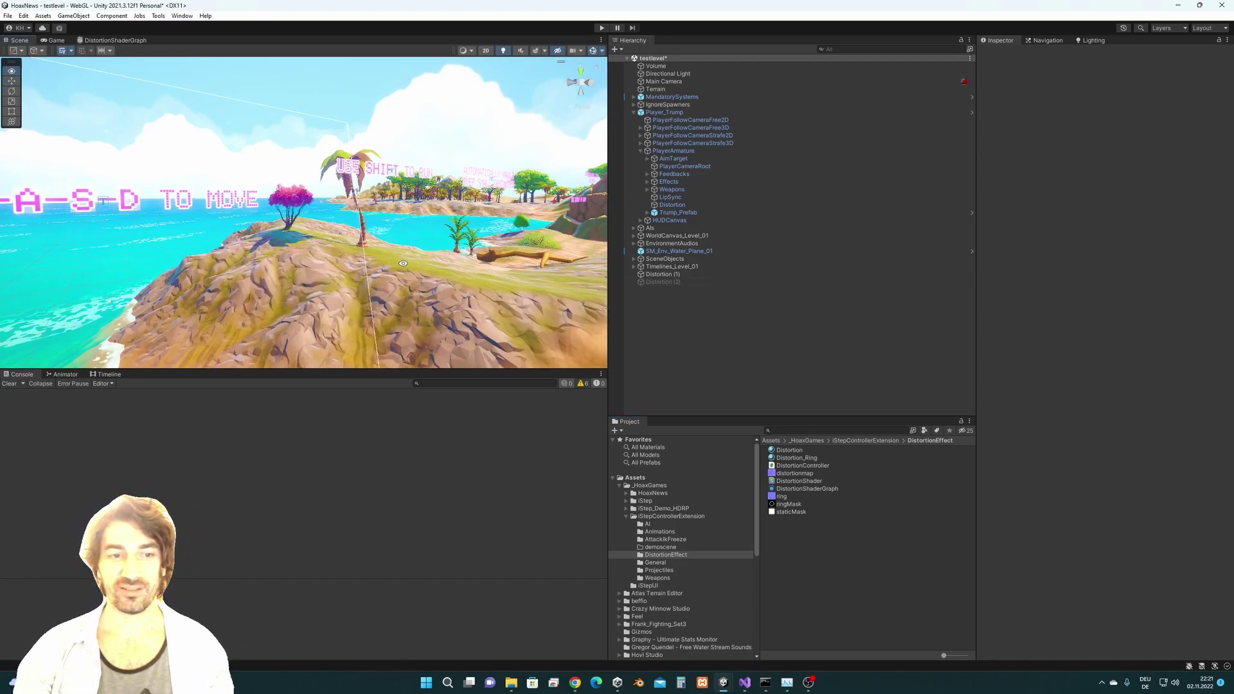
left_click(690, 275)
left_click(821, 558)
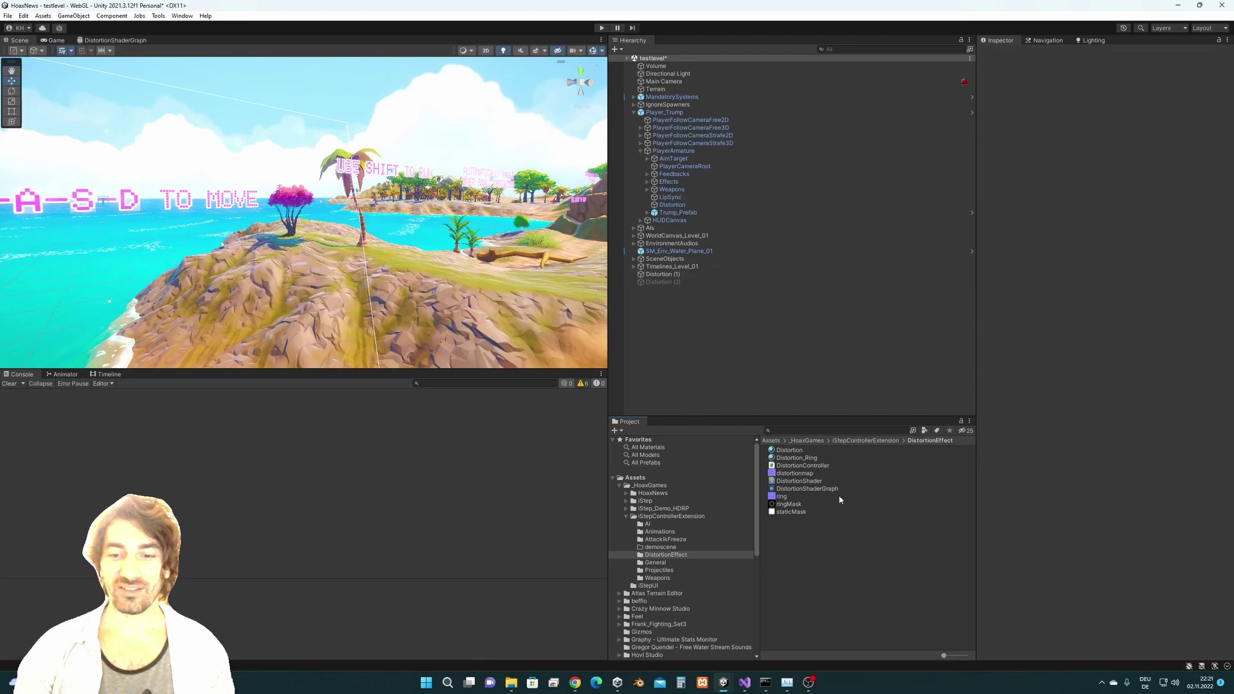
- Open the project's Quality settings, locate the assigned render pipeline asset URP-HighFidelity, and show its settings
left_click(23, 15)
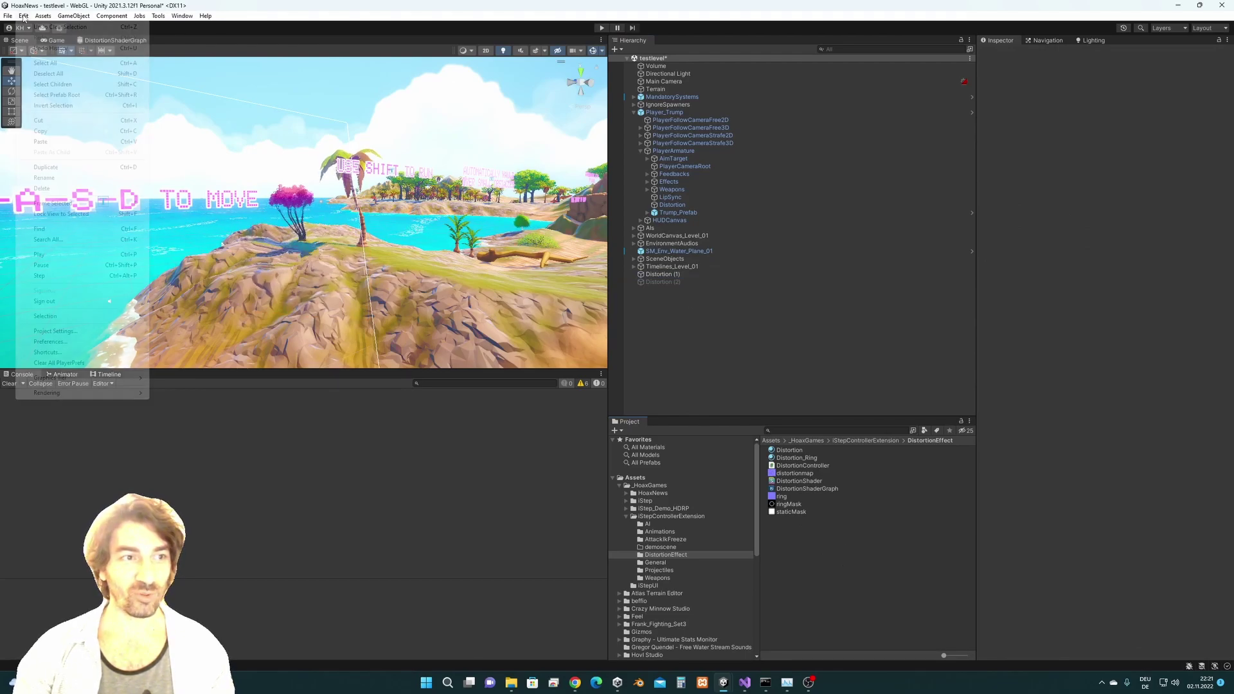
left_click(71, 331)
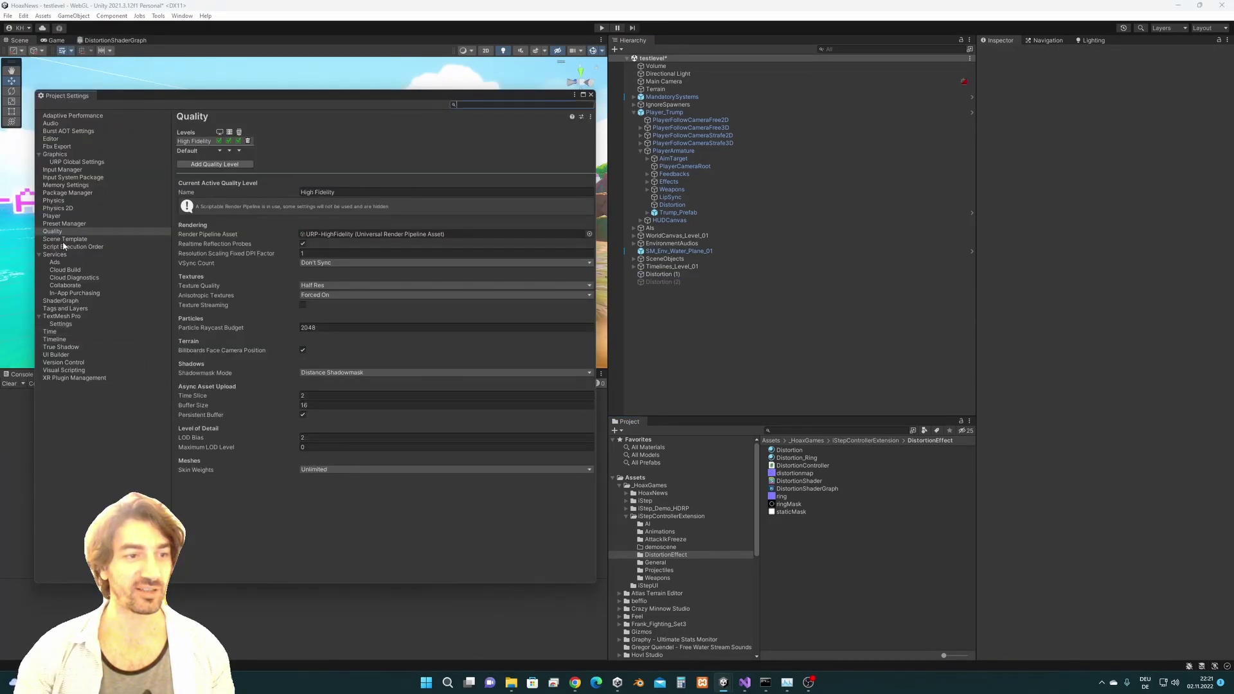
left_click(58, 233)
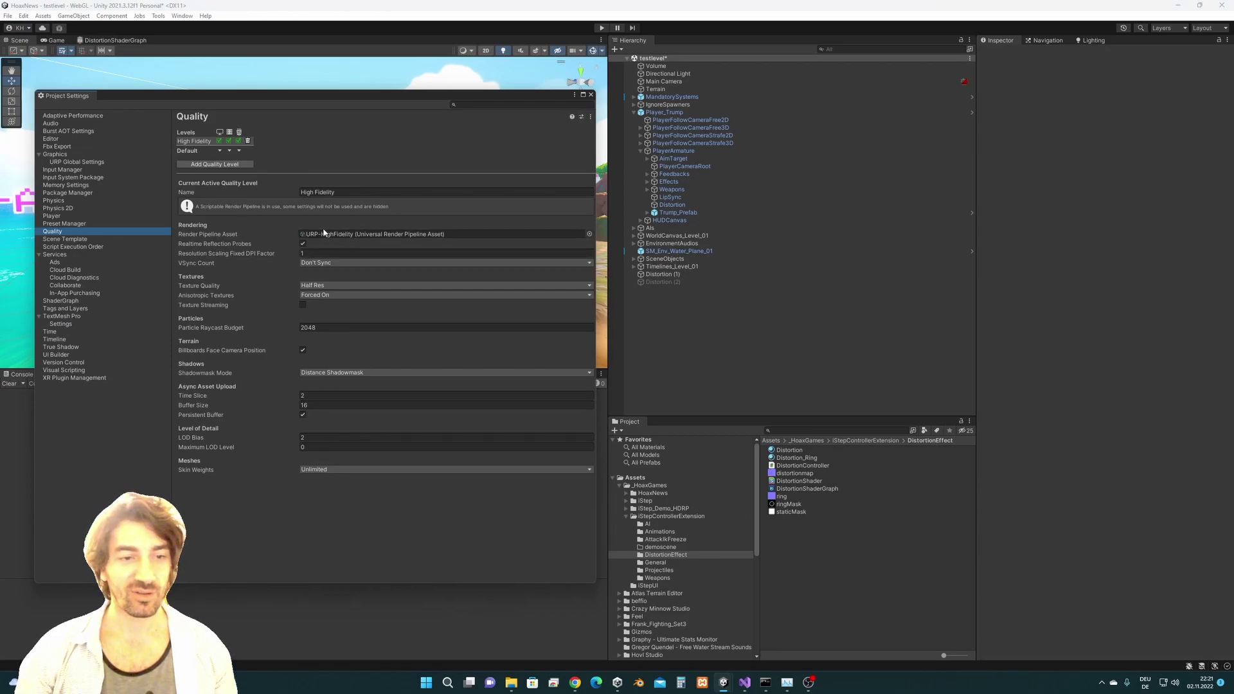
left_click(304, 236)
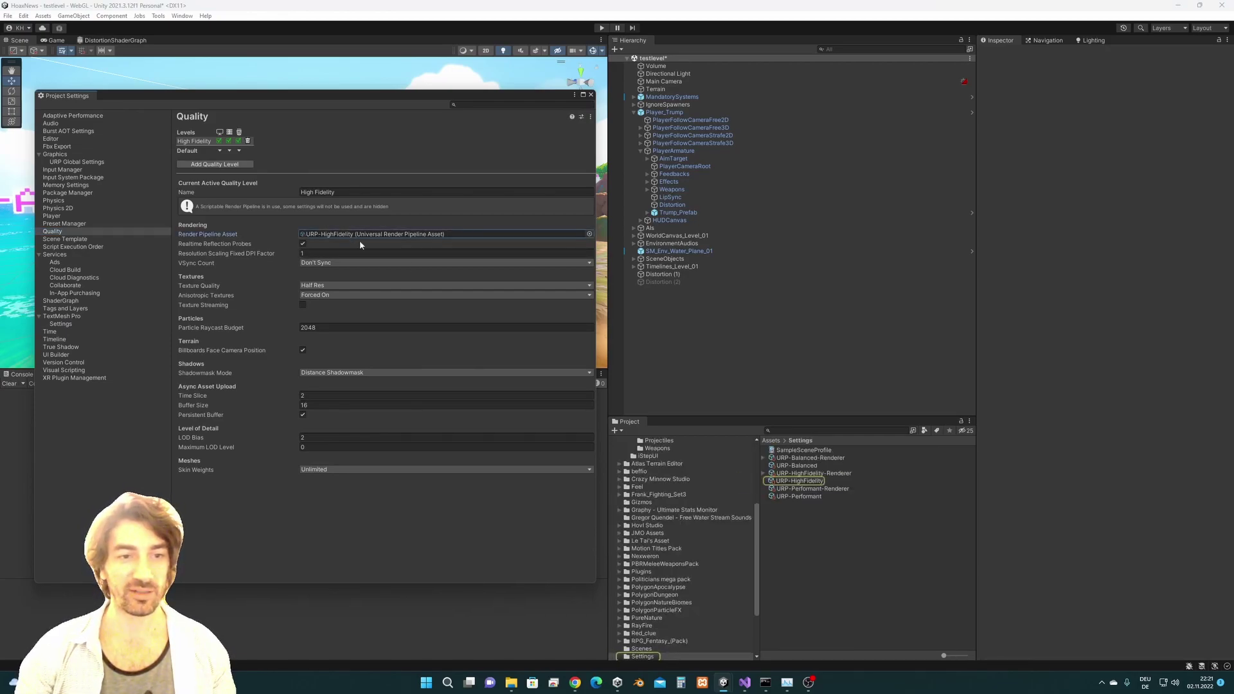
left_click(814, 483)
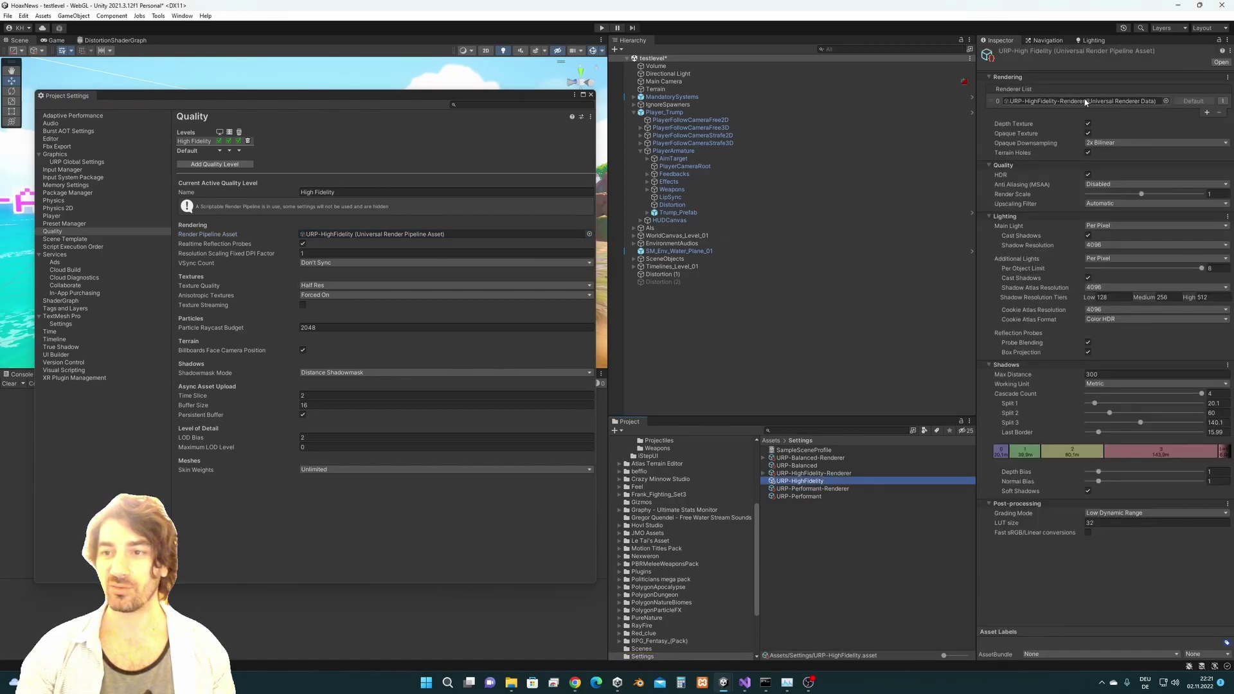
- Locate the URP-HighFidelity-Renderer used by the pipeline asset, show its renderer features, and close the project settings
left_click(1031, 100)
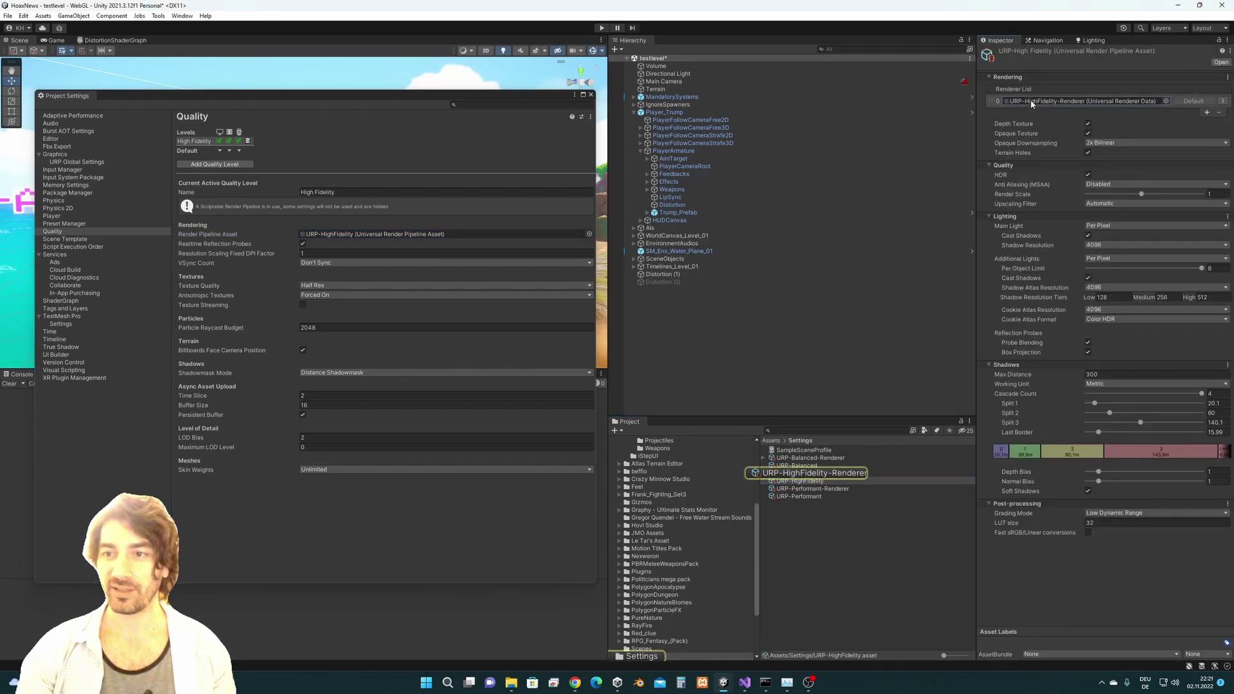
left_click(831, 473)
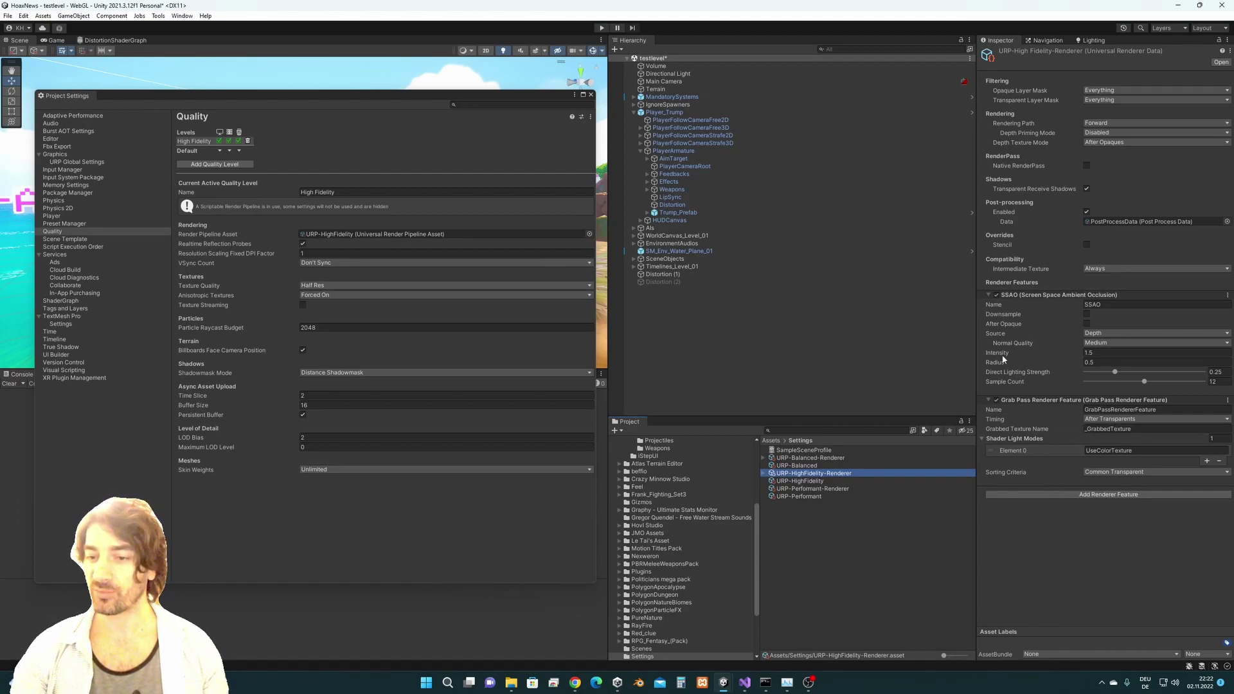
left_click(590, 95)
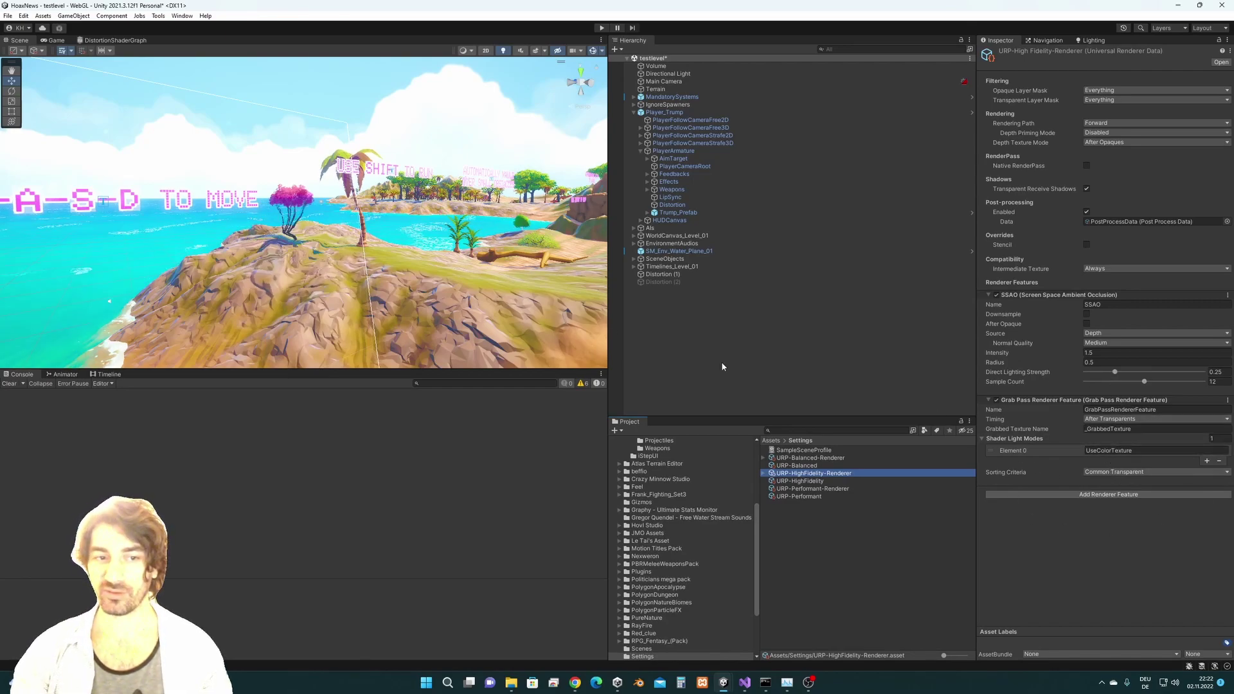
- Examine the Grab Pass Renderer Feature's grabbed texture name and its shader light mode entry
left_click(1140, 428)
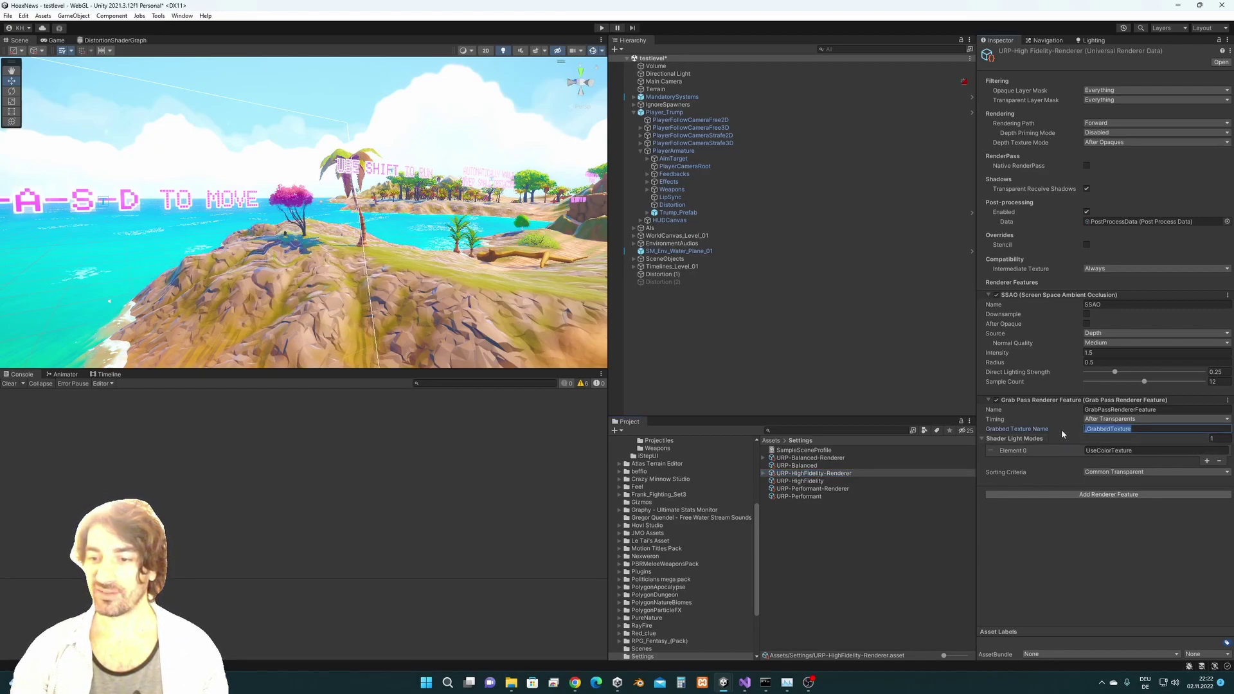
left_click(1140, 429)
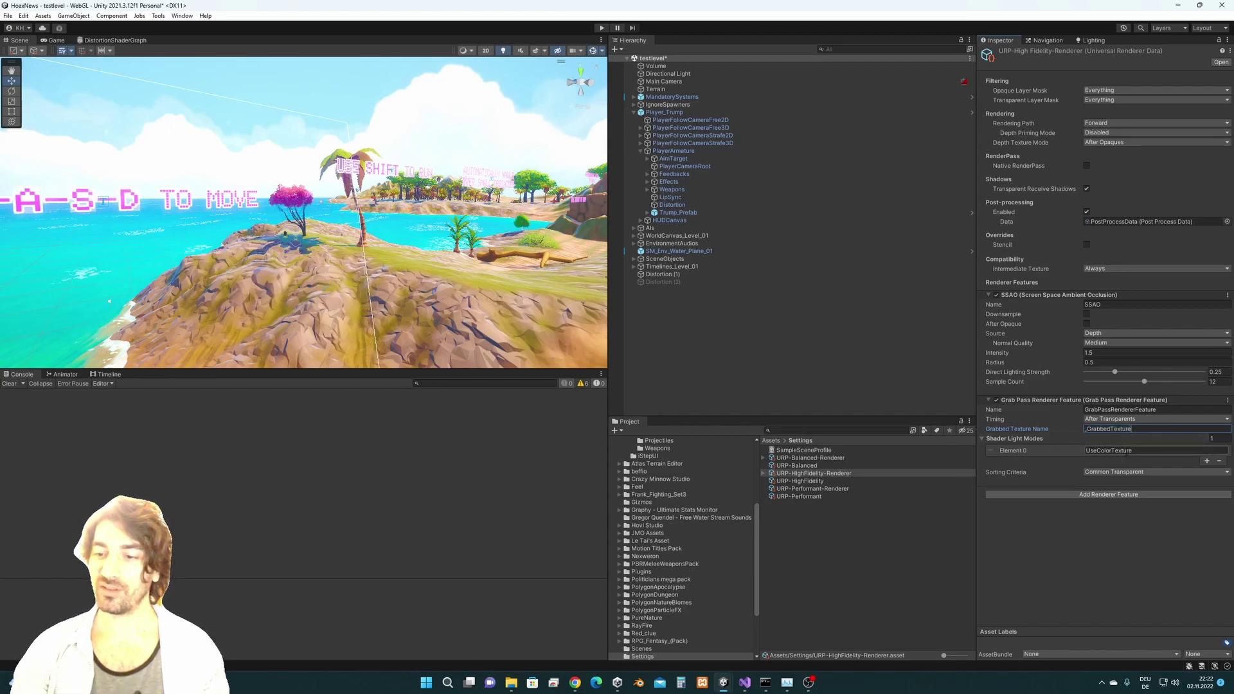
left_click(1145, 451)
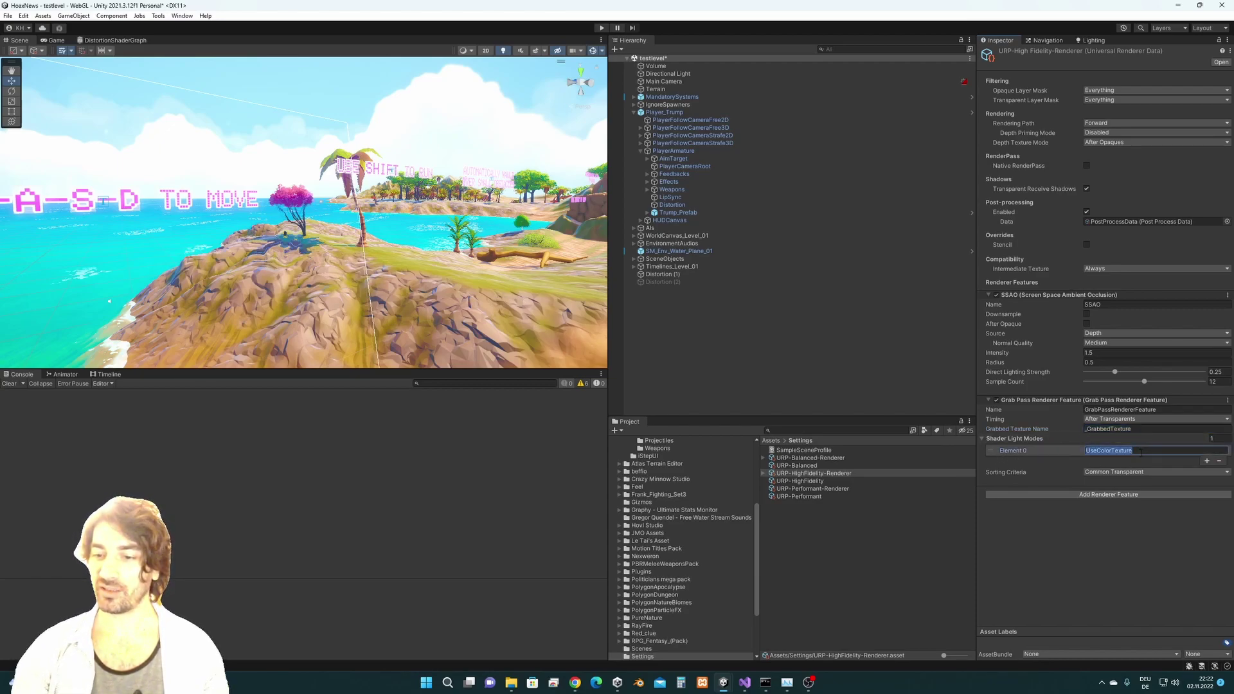
left_click(1074, 598)
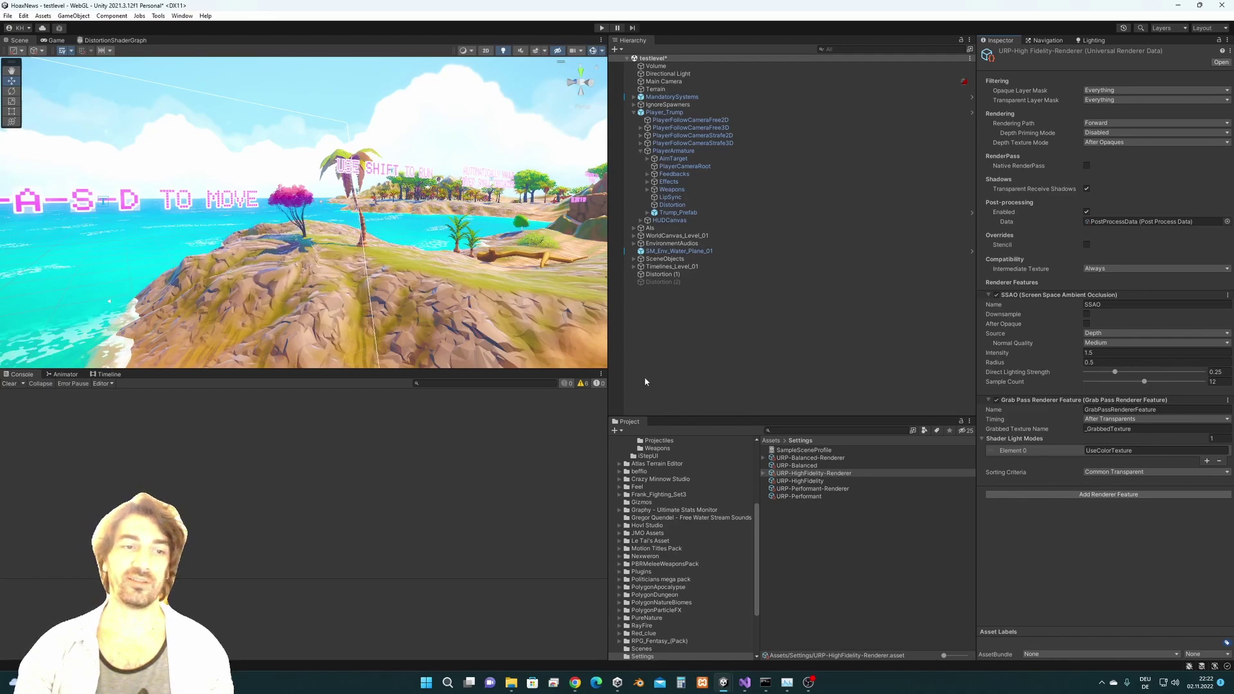
right_click_drag(341, 274, 340, 269)
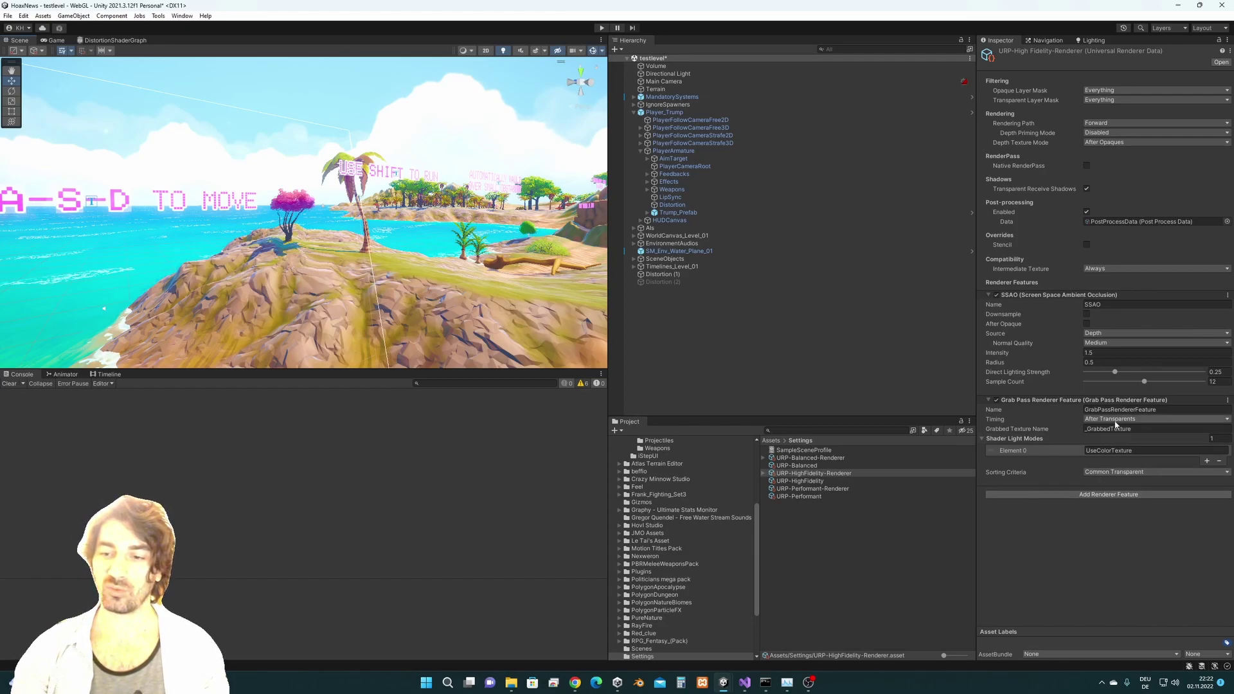
left_click(1142, 450)
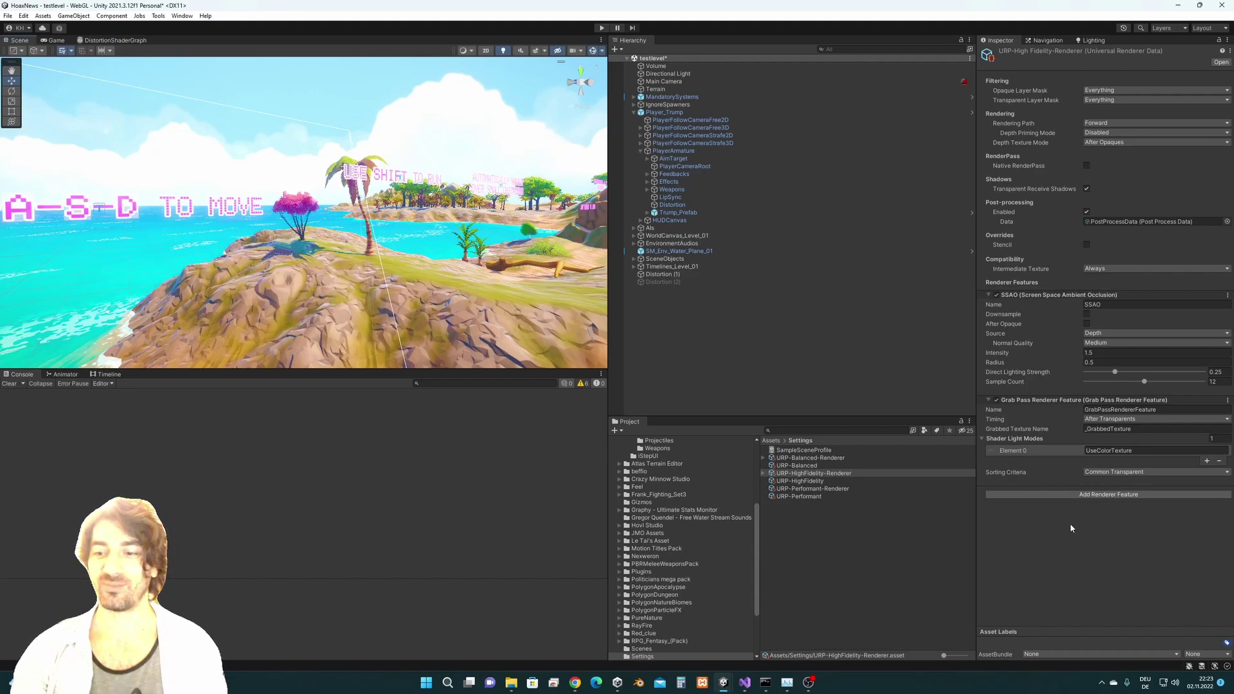
- Locate the material assigned to the Distortion (1) object in the project and inspect the DistortionShader asset
left_click(668, 274)
left_click(1102, 172)
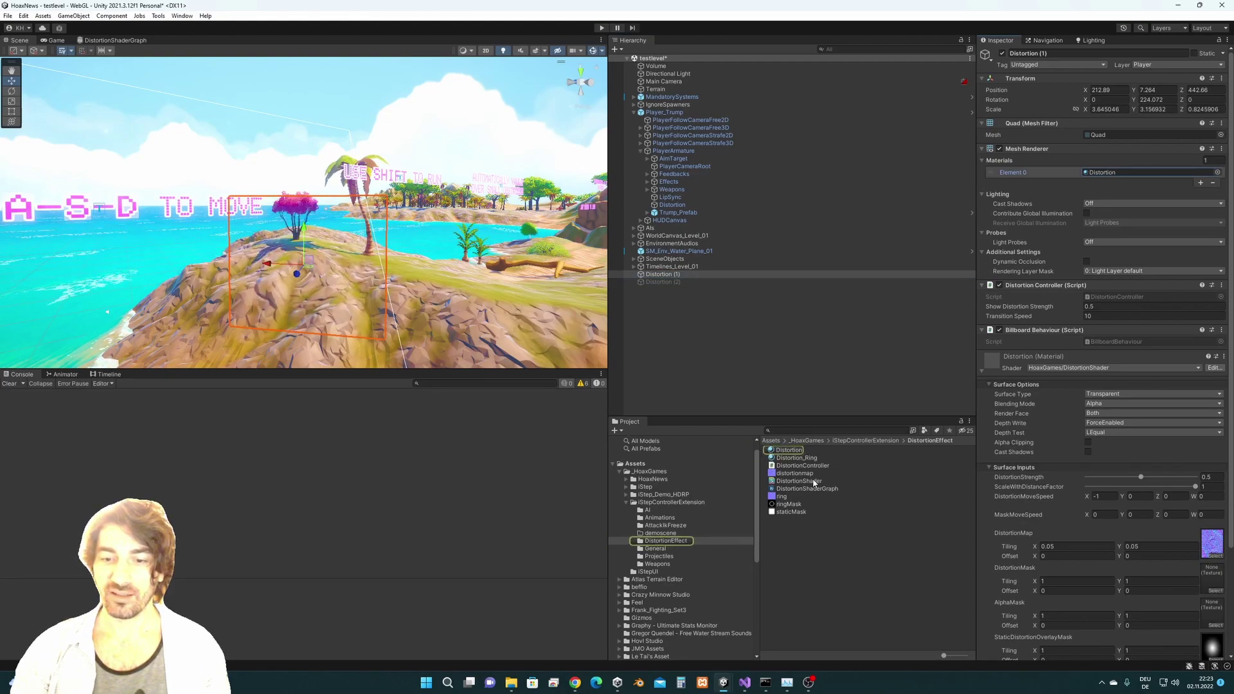
left_click(800, 481)
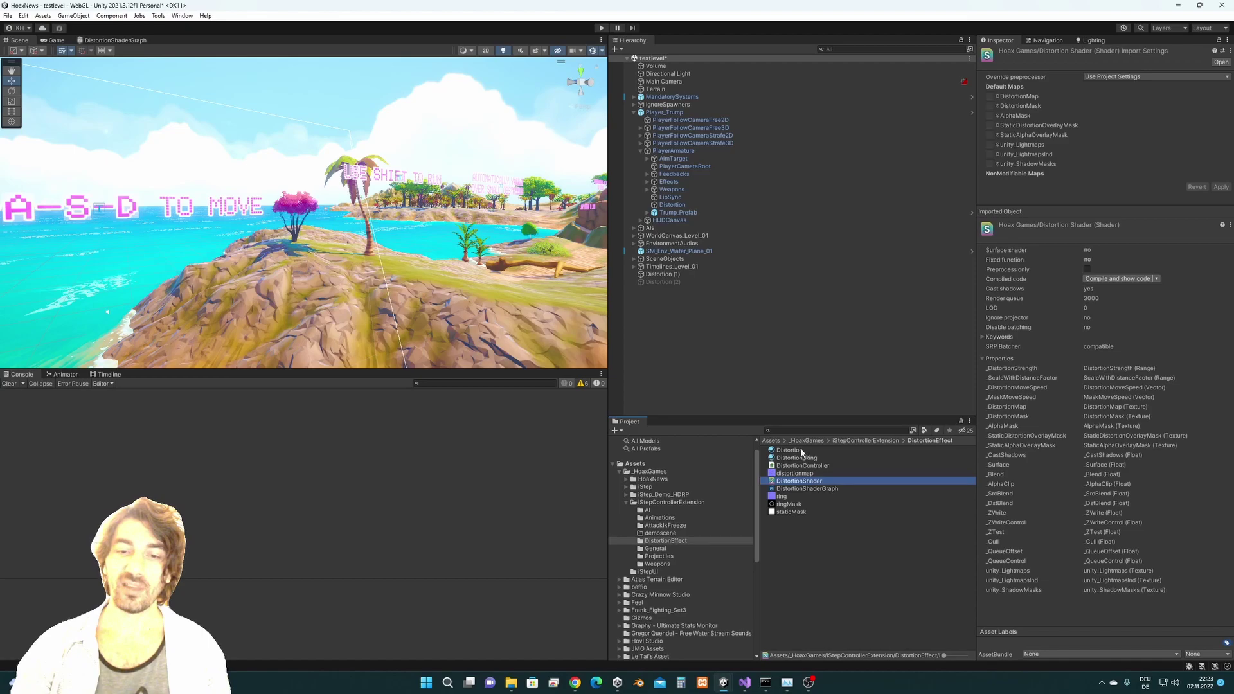
- Review the material settings of Distortion (1) and view its distortion quad in the scene from several angles
left_click(684, 274)
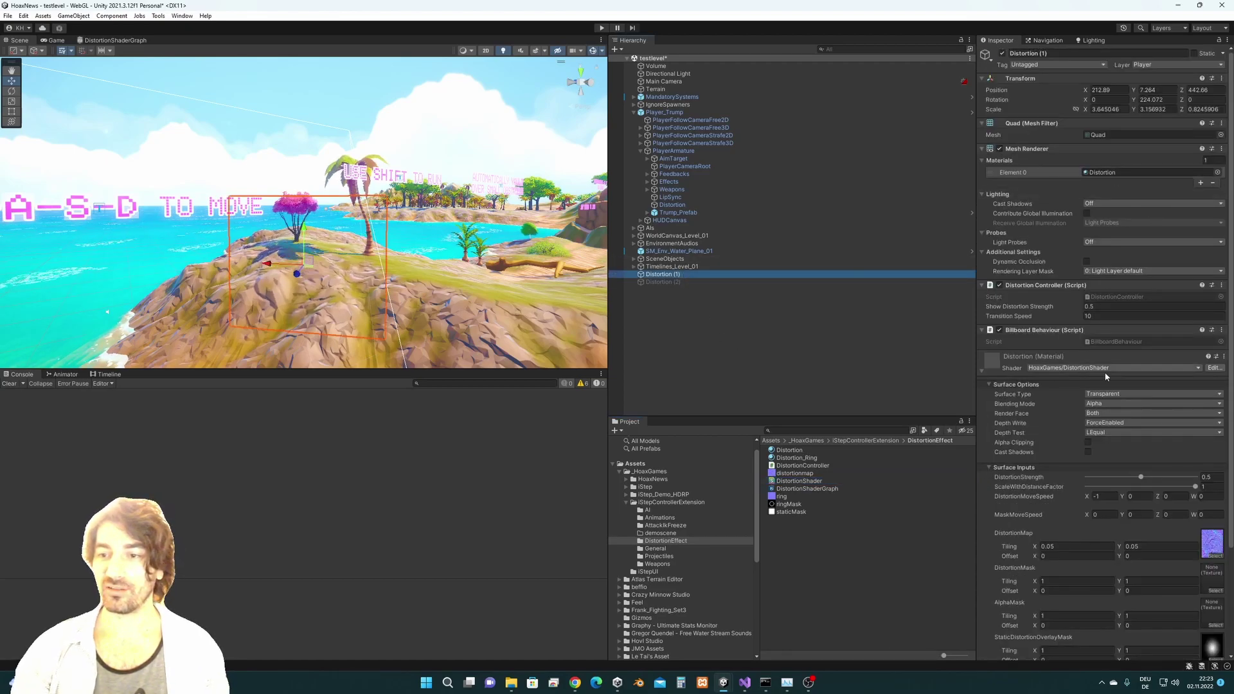
scroll(1142, 481, "down", 5)
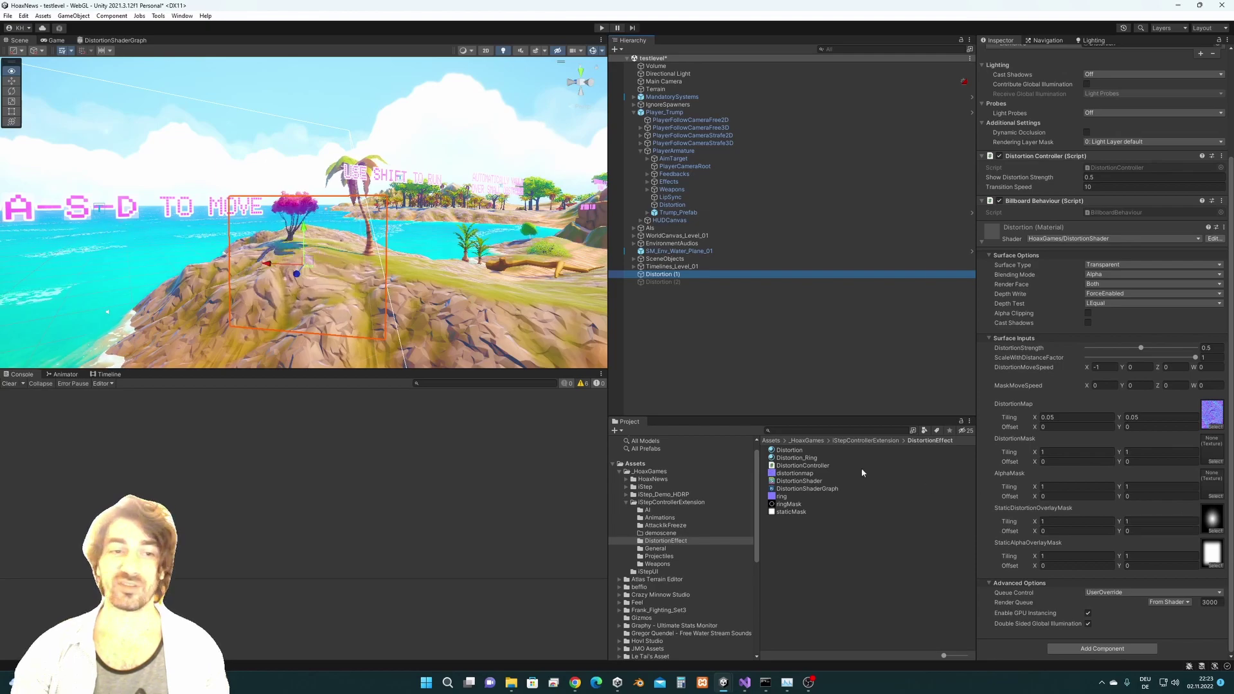
left_click_drag(203, 296, 223, 292, "alt")
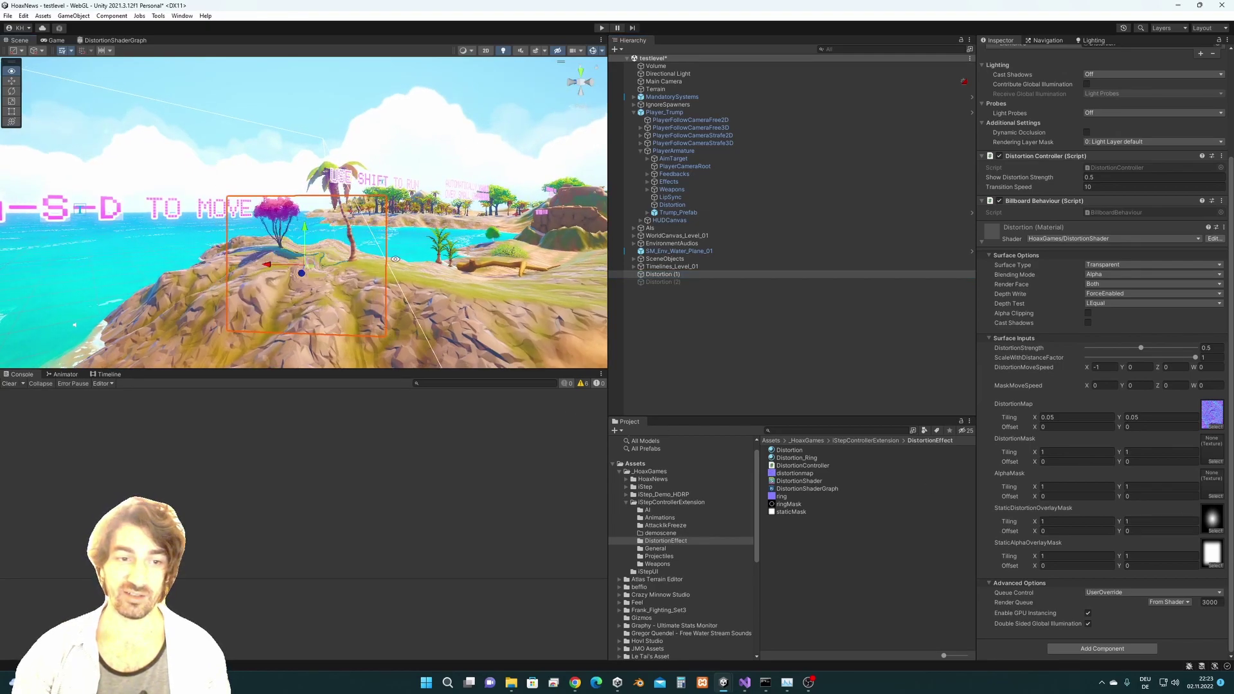
left_click_drag(300, 287, 1204, 260, "alt")
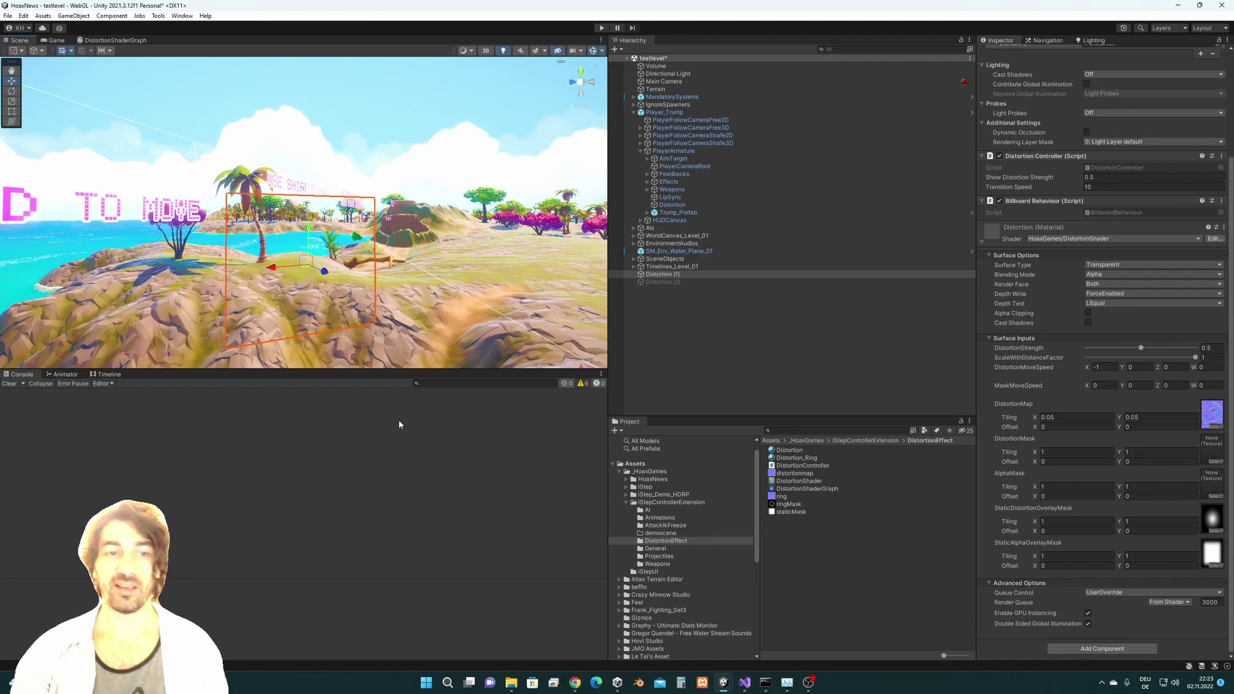
left_click_drag(345, 262, 351, 303, "alt")
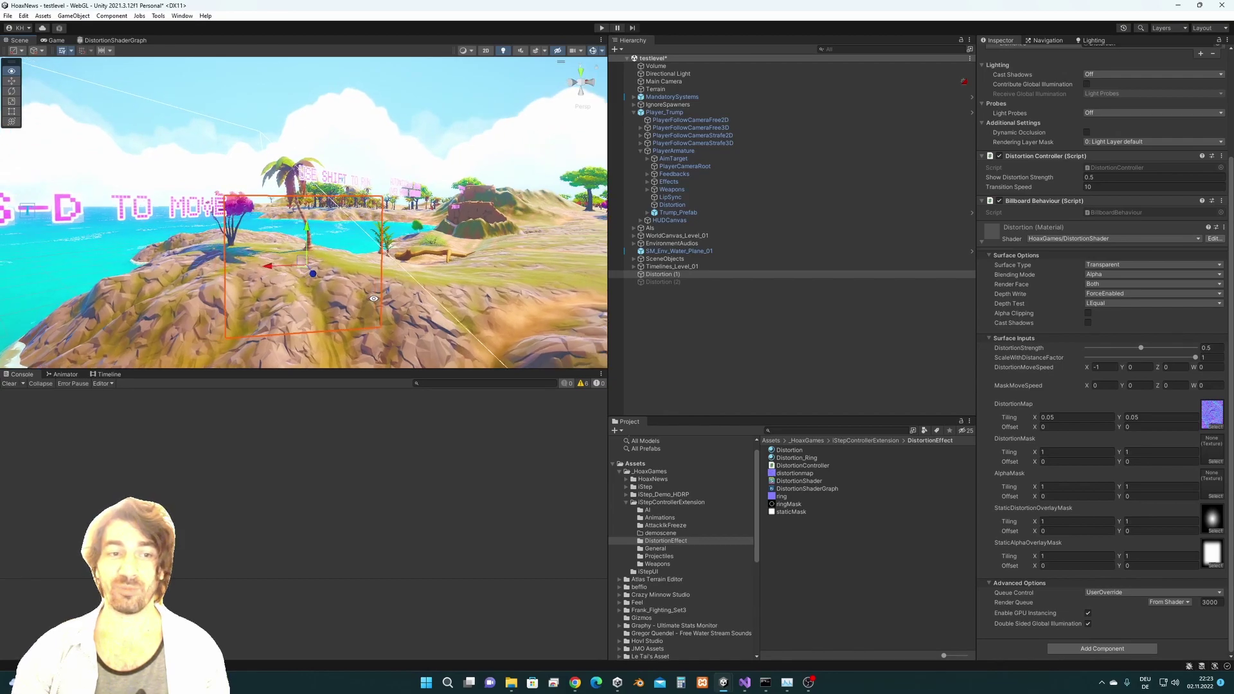
- Open DistortionShaderGraph in the shader graph editor and view its generated shader code in Visual Studio
left_click(799, 481)
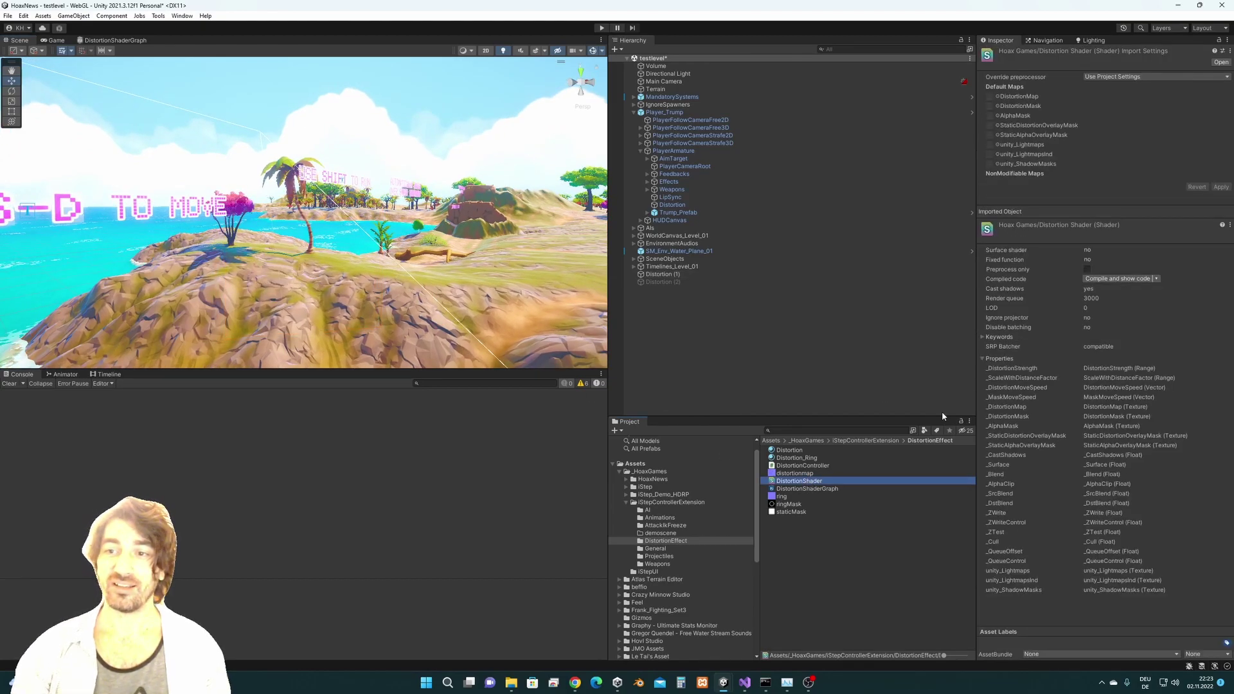
left_click(832, 490)
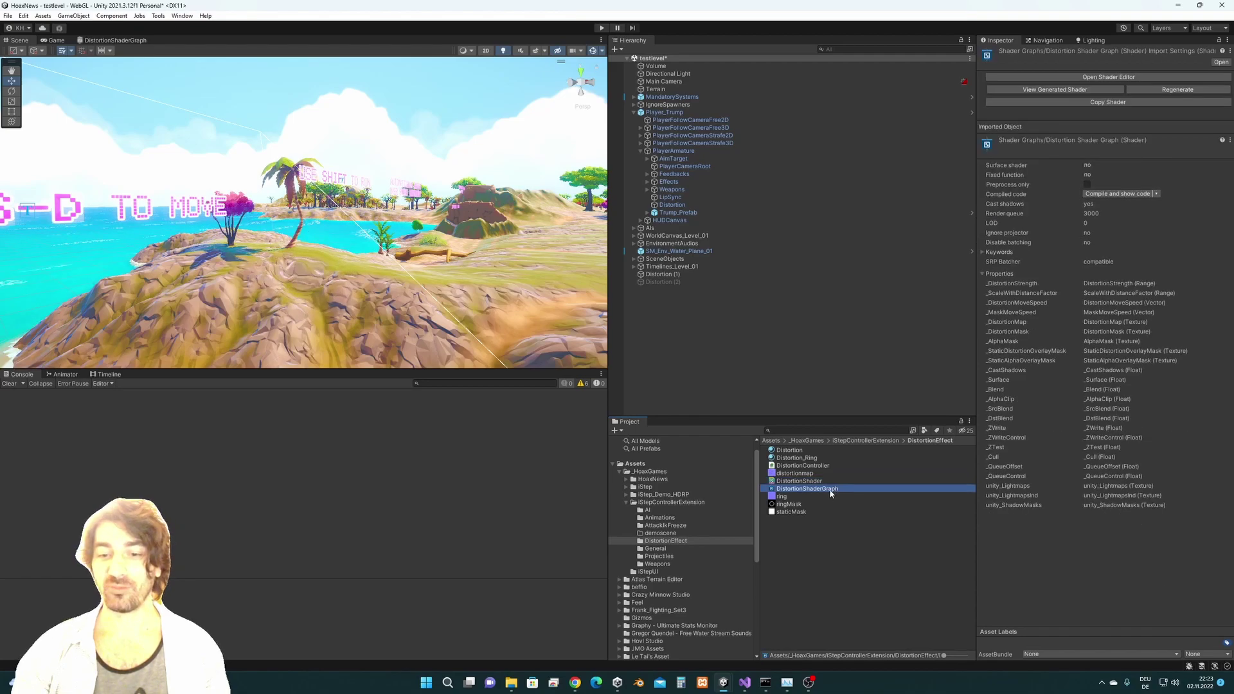
double_click(798, 491)
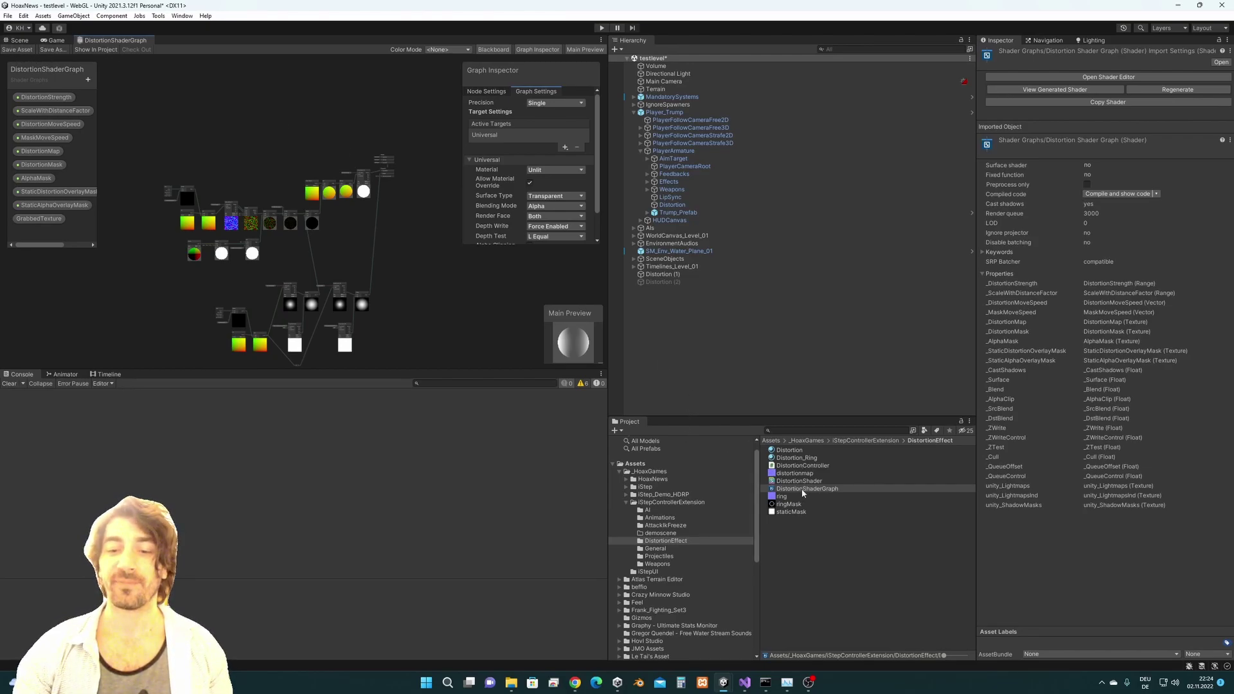
left_click(1054, 91)
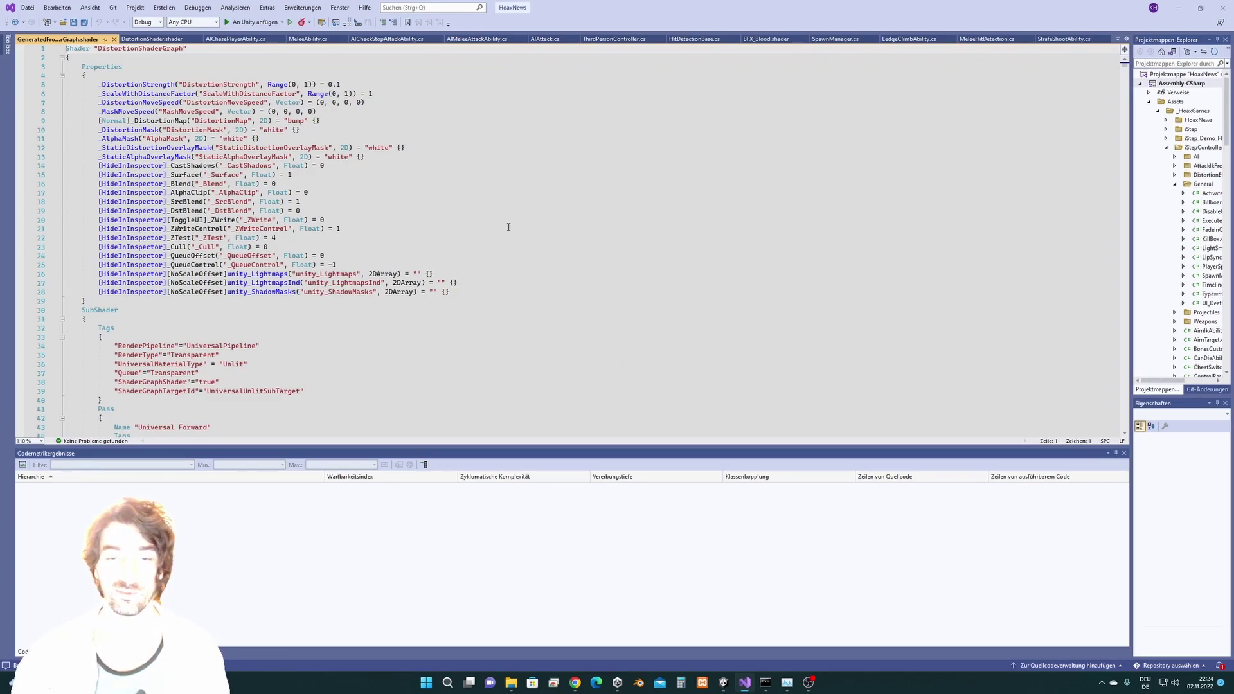
- Copy the "LightMode" = "UseColorTexture" line from the SubShader tags in DistortionShader.shader
left_click(152, 40)
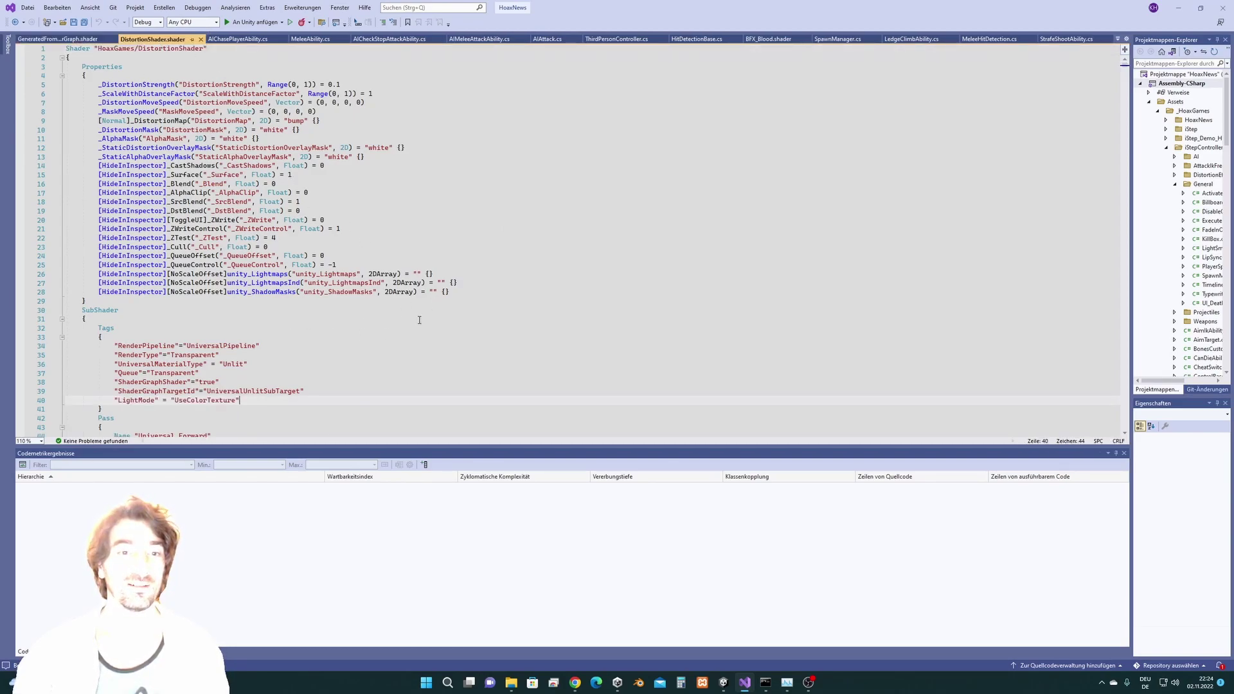
scroll(205, 355, "down", 1)
left_click_drag(240, 372, 8, 376)
key("ctrl+c")
left_click(254, 373)
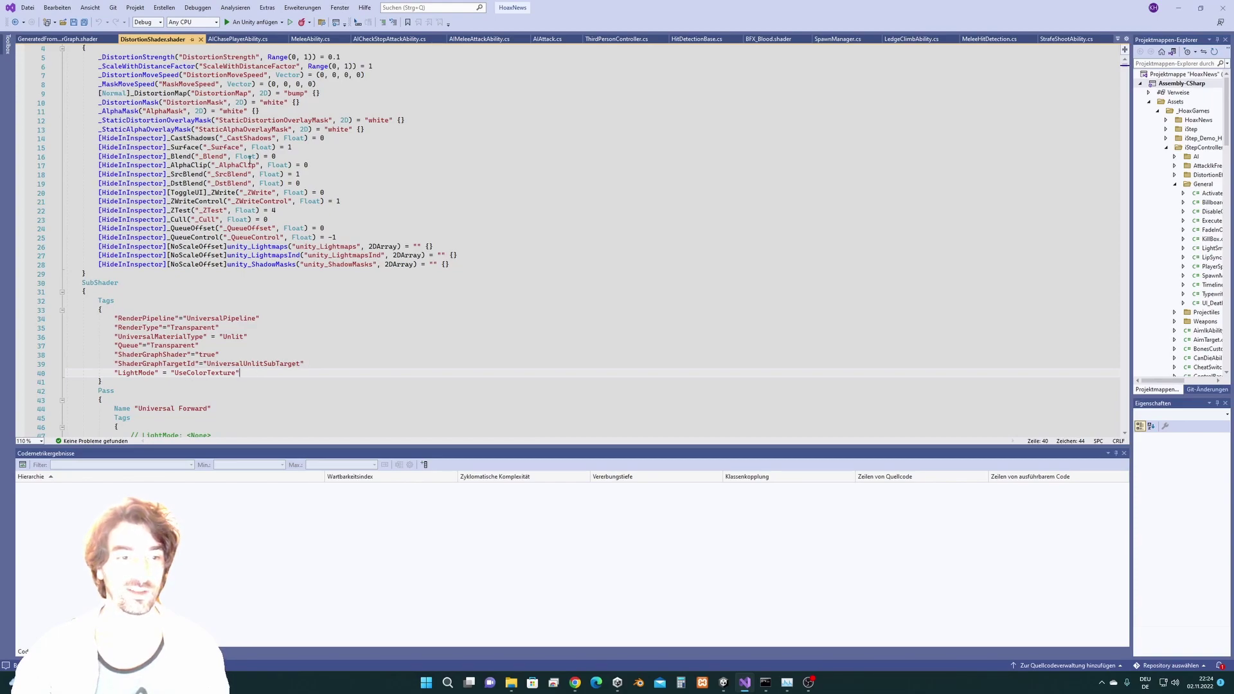
scroll(279, 335, "up", 1)
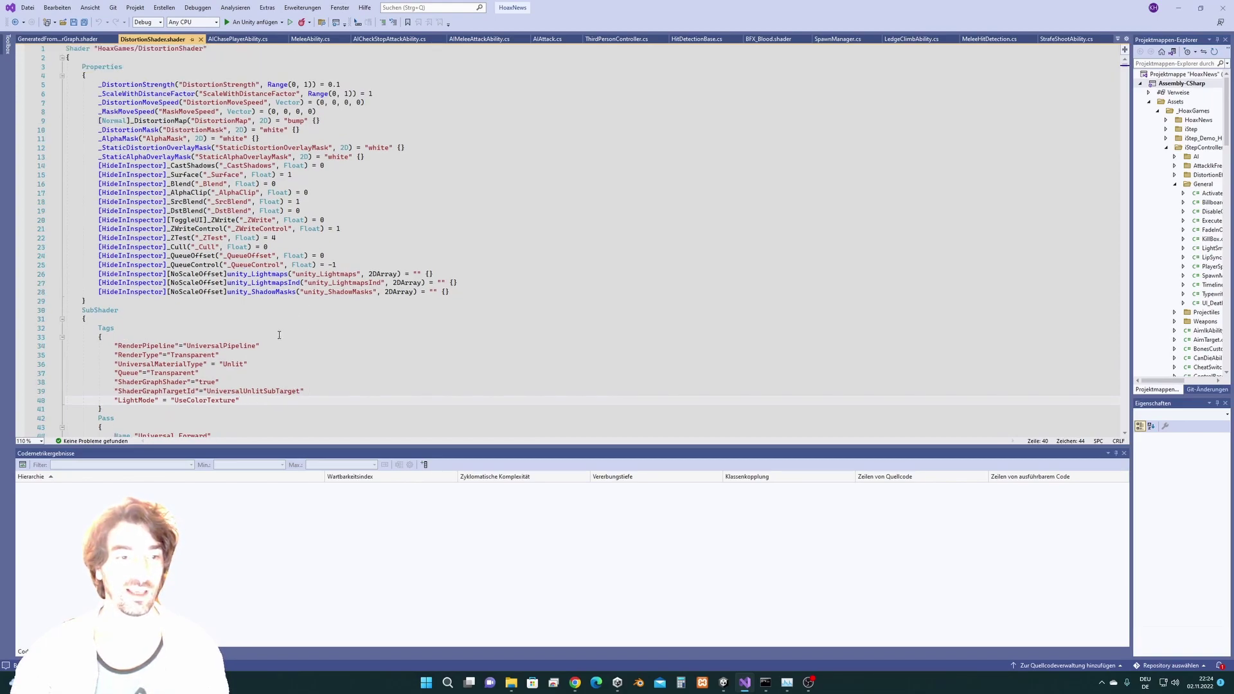
- Paste the "LightMode" = "UseColorTexture" line at the end of the first SubShader's tags in the generated shader
left_click(71, 39)
left_click(118, 400)
key("ctrl+v")
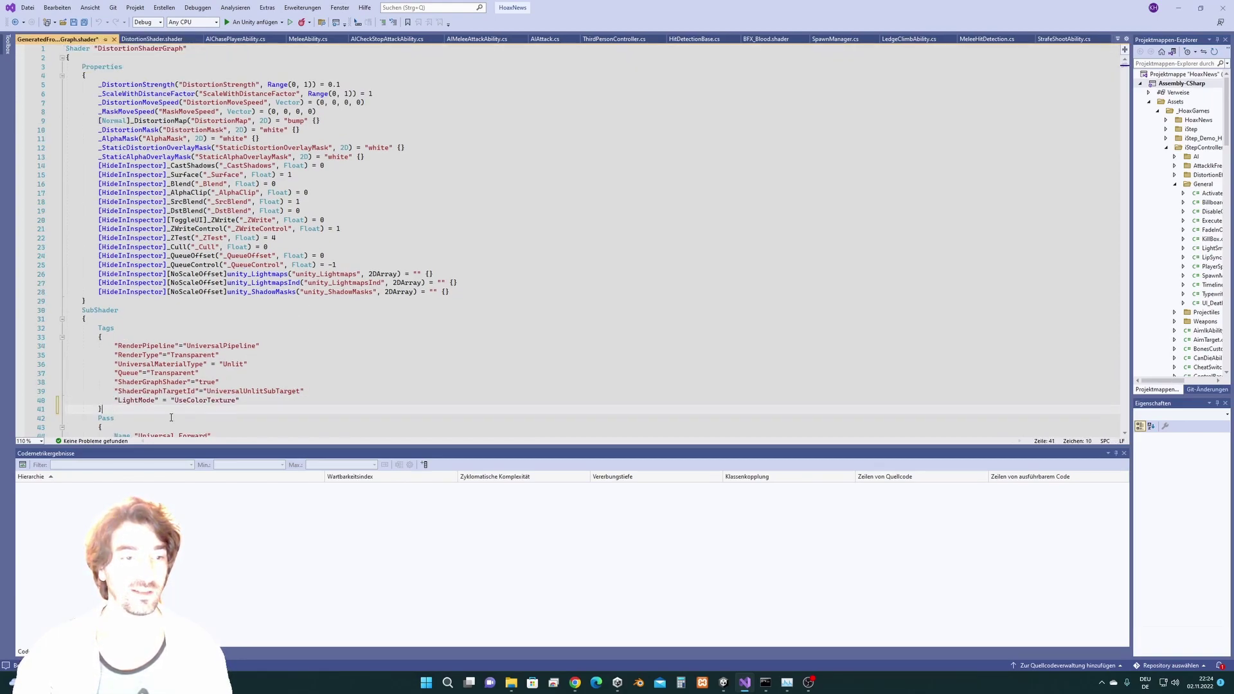
- Search the generated shader for "LightMode: <" to reach the second SubShader's Universal Forward pass
scroll(177, 385, "down", 2)
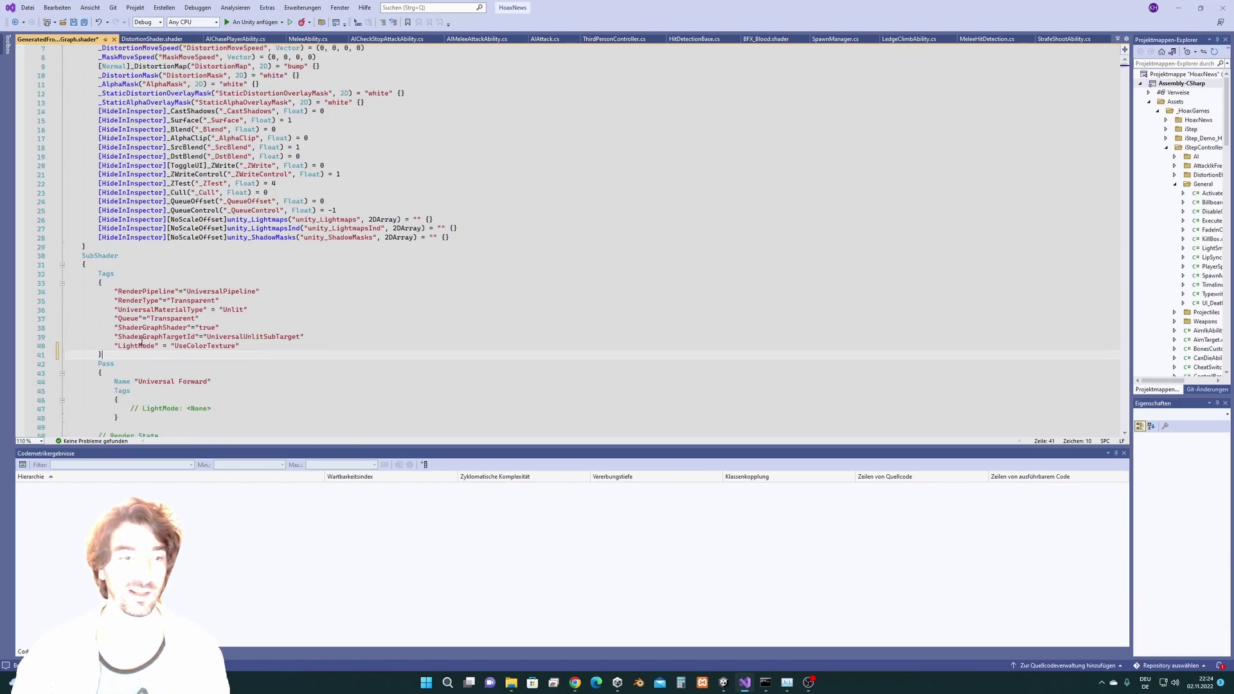
scroll(136, 345, "down", 1)
left_click_drag(192, 382, 143, 382)
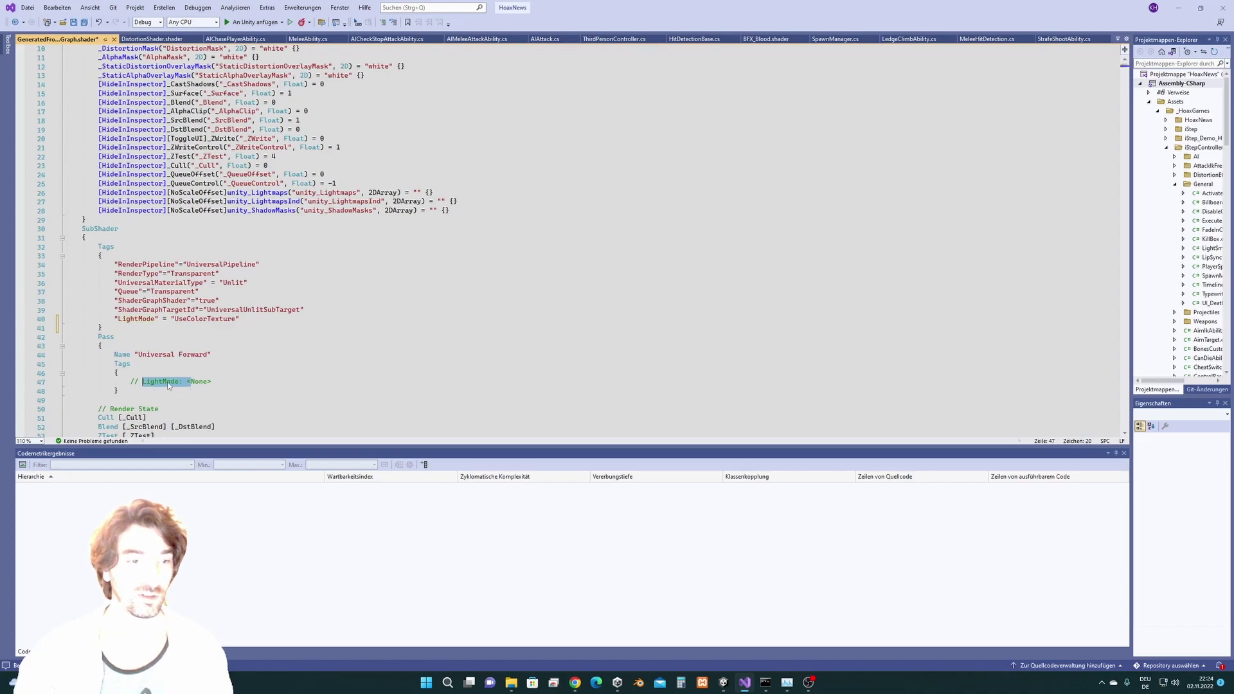
key("ctrl+f")
left_click(1024, 57)
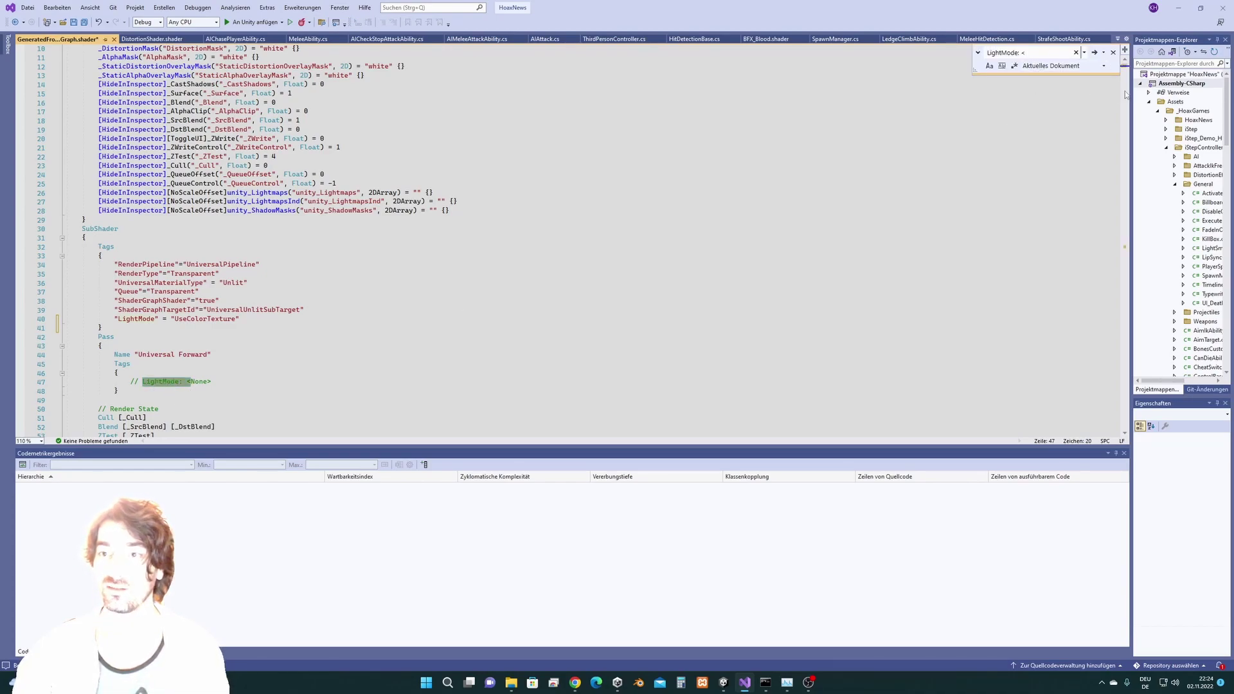
left_click(1095, 53)
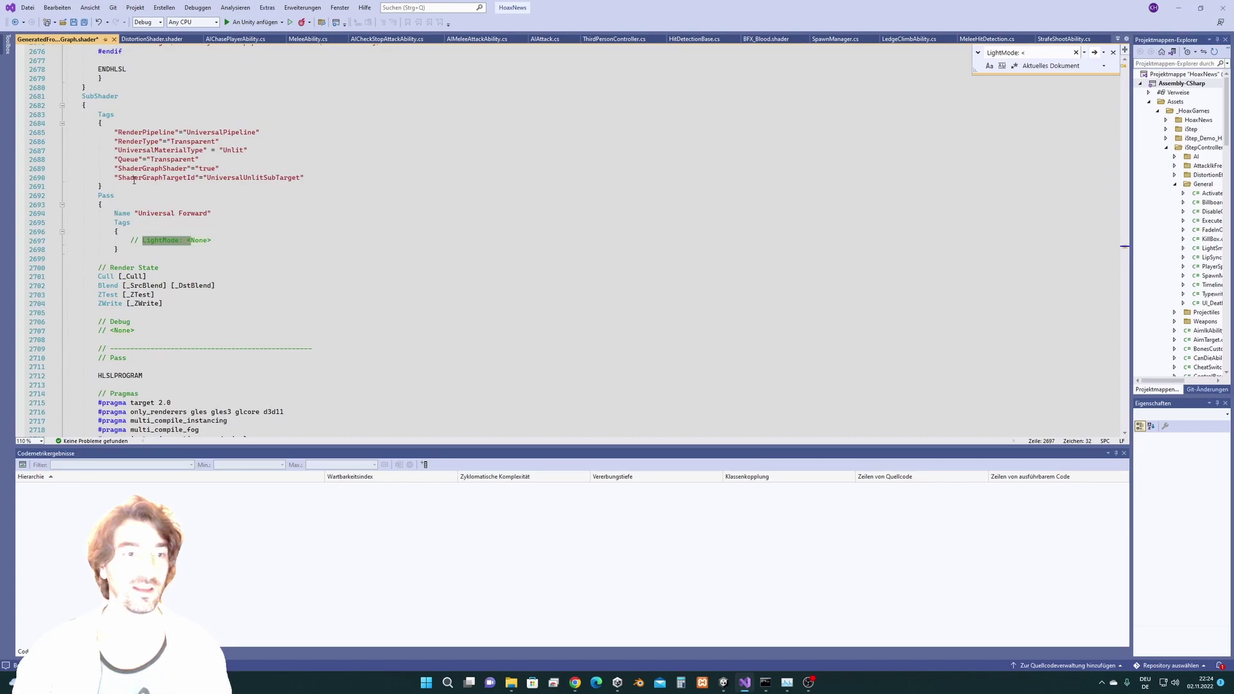
- Paste the "LightMode" = "UseColorTexture" line after ShaderGraphTargetId in the second SubShader's tags
left_click_drag(314, 176, 67, 134)
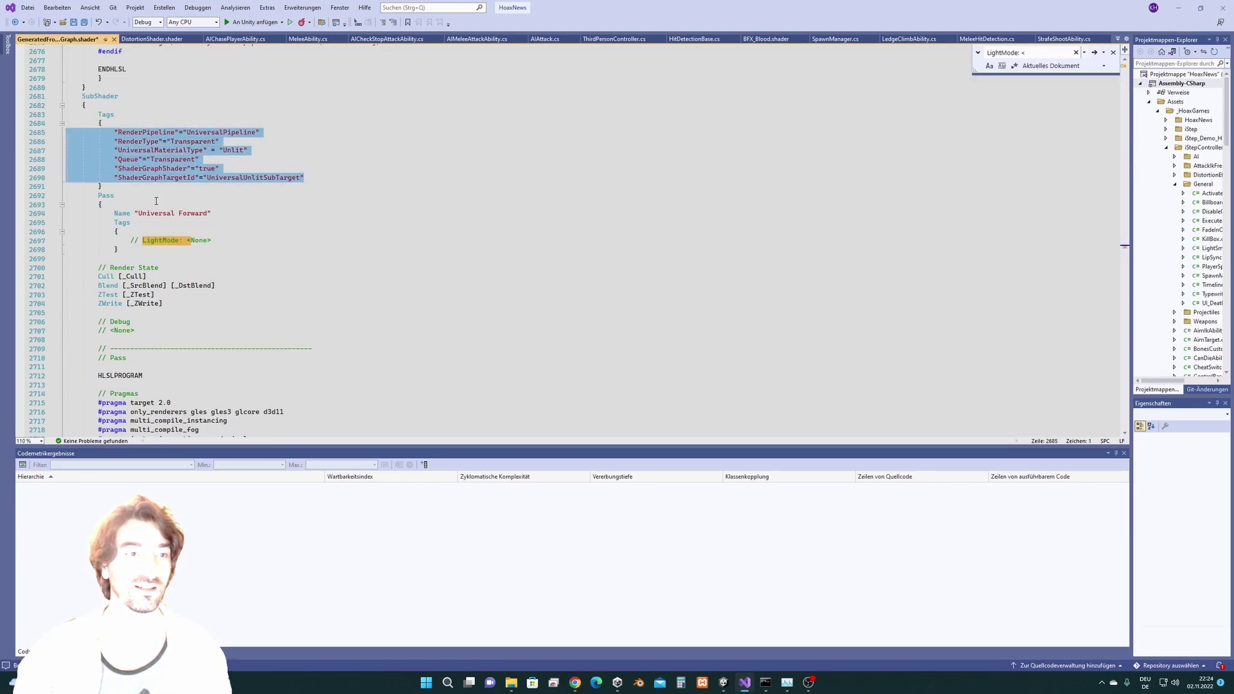
left_click(127, 187)
key("ctrl+v")
left_click_drag(257, 187, 100, 186)
left_click(316, 188)
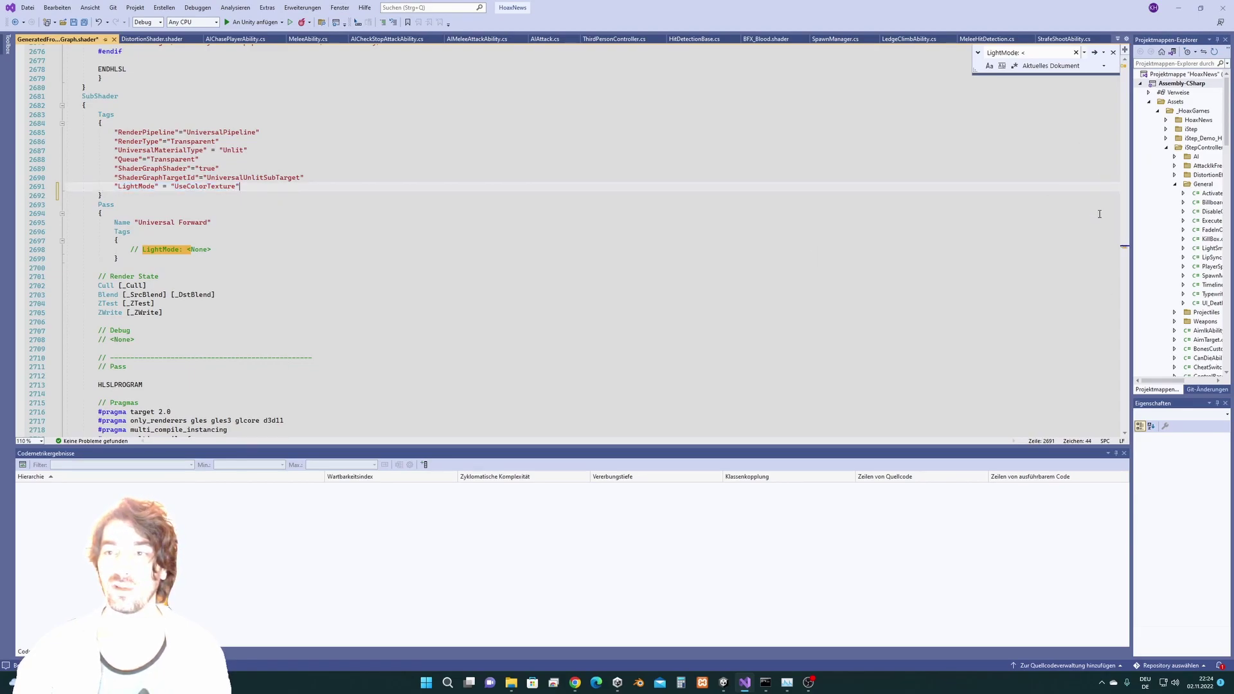
- Rename the generated shader on its first line to "HoaxGoames/DistortionTest"
left_click_drag(1124, 250, 1138, 53)
double_click(140, 49)
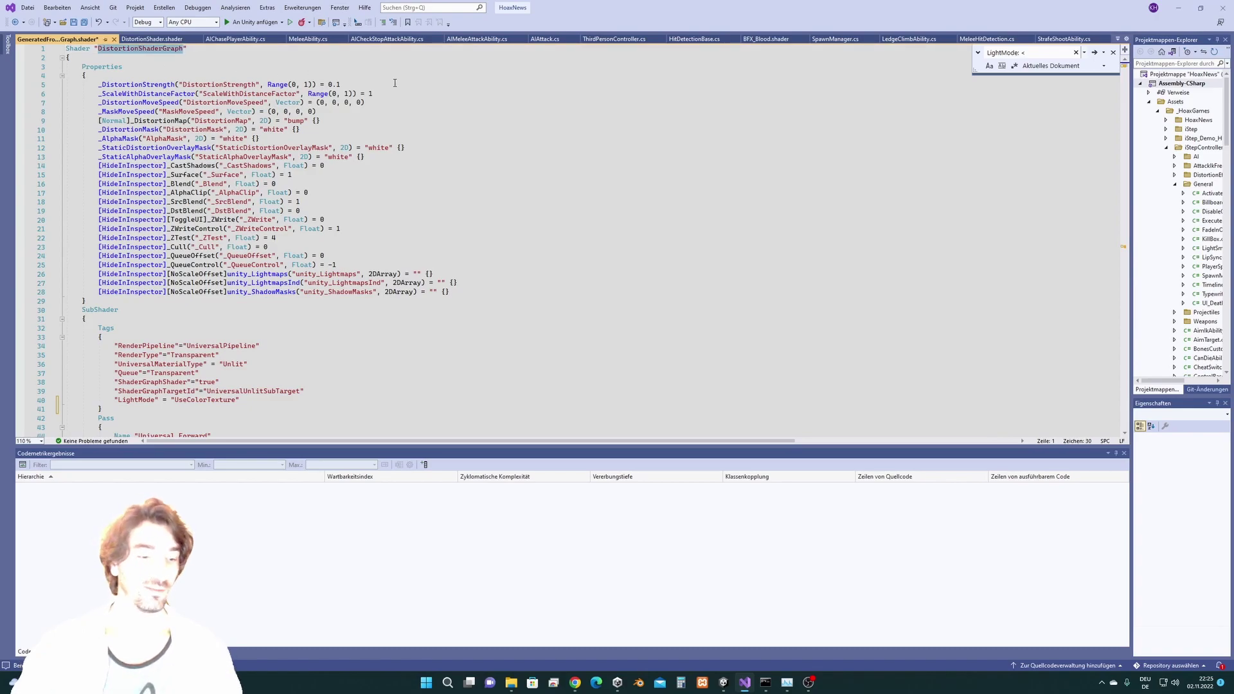
type("Hoa")
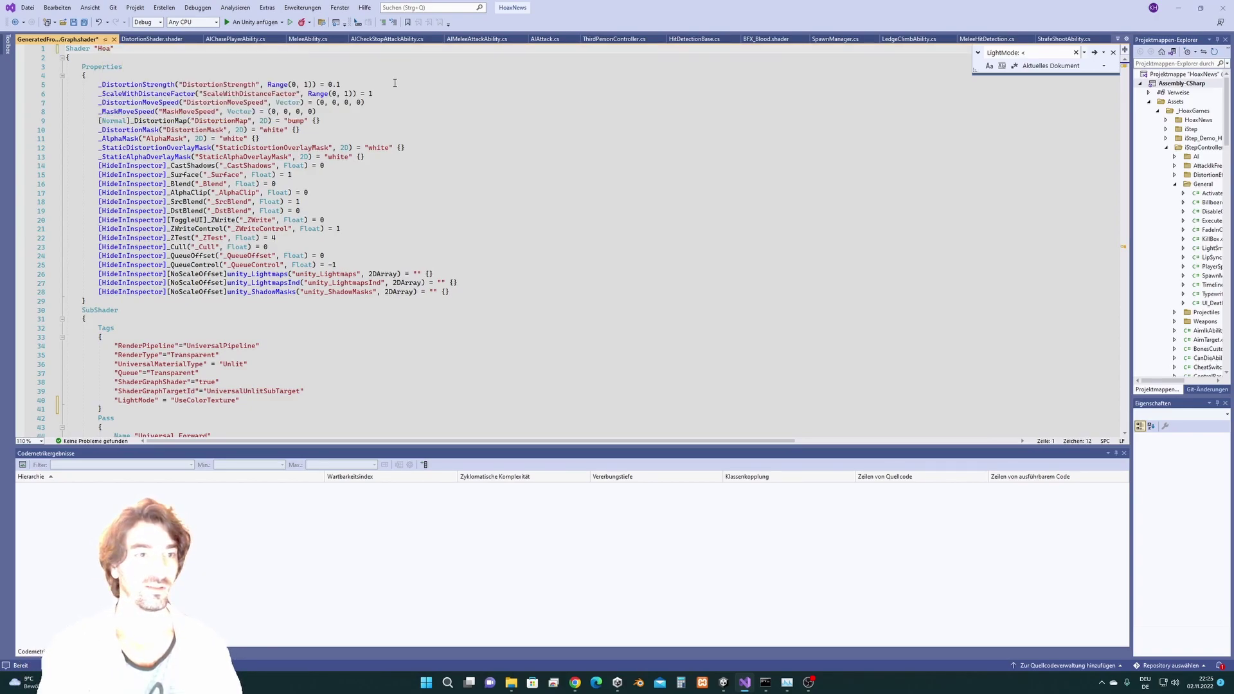
type("xGames")
key("Right")
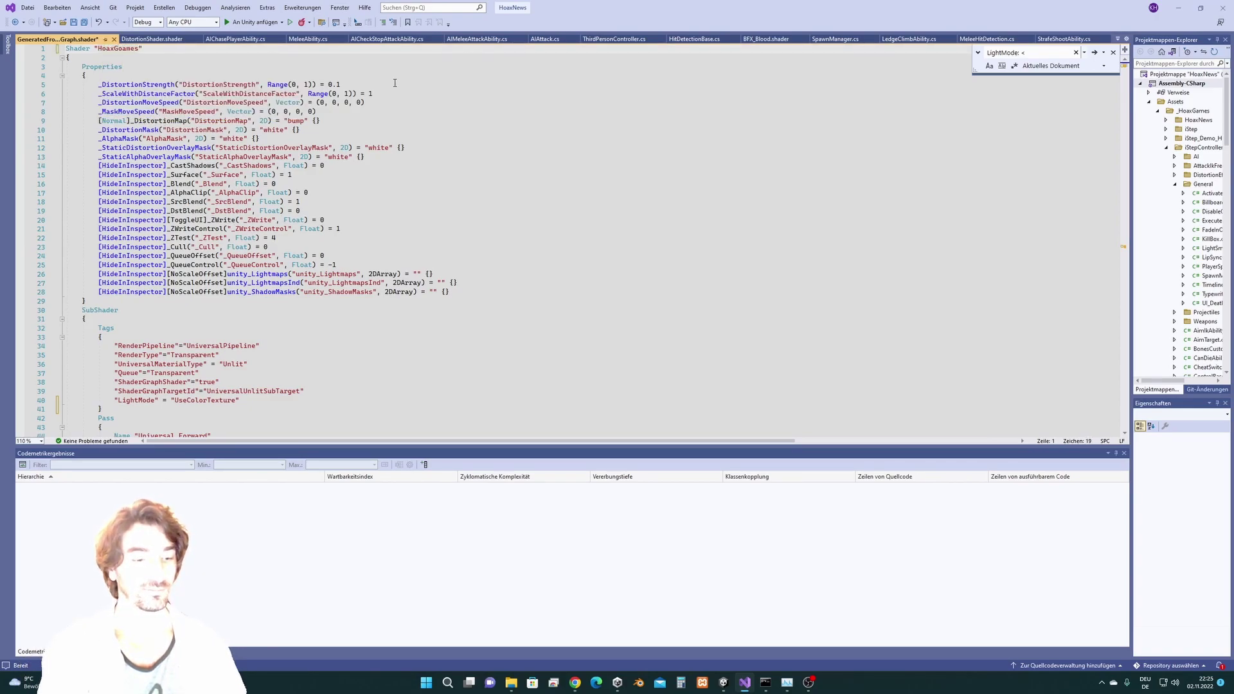
key("BackSpace")
type("/DistortionT\"")
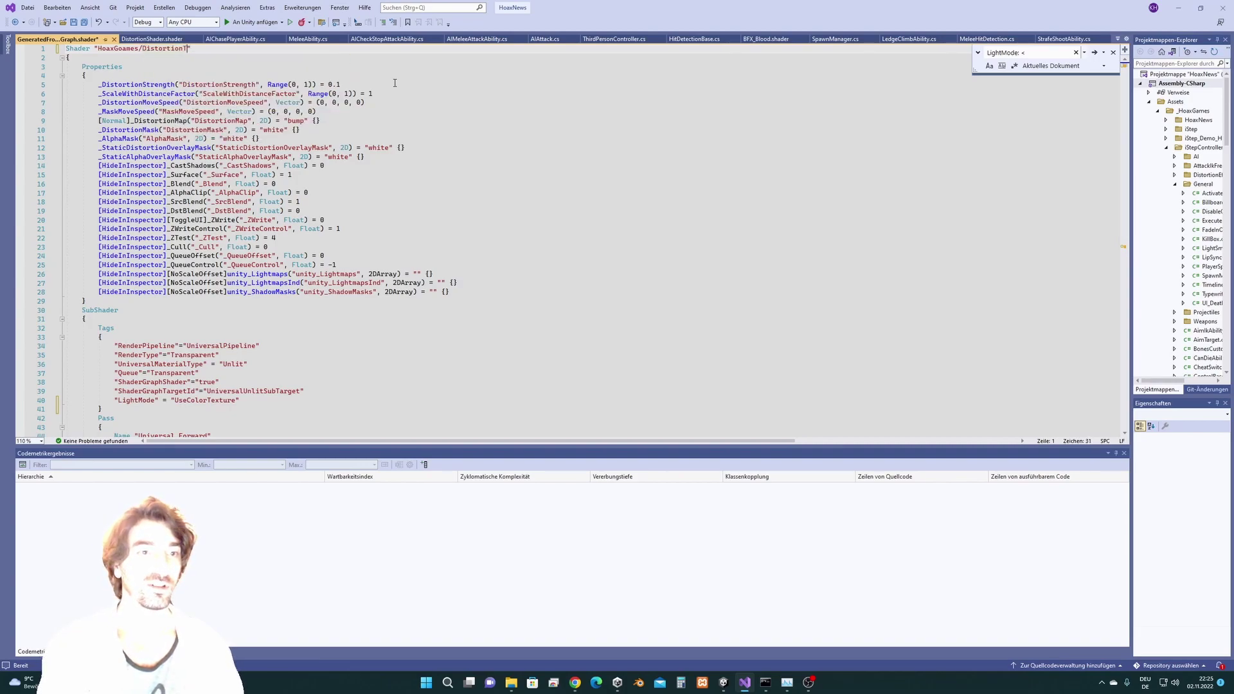
type("est")
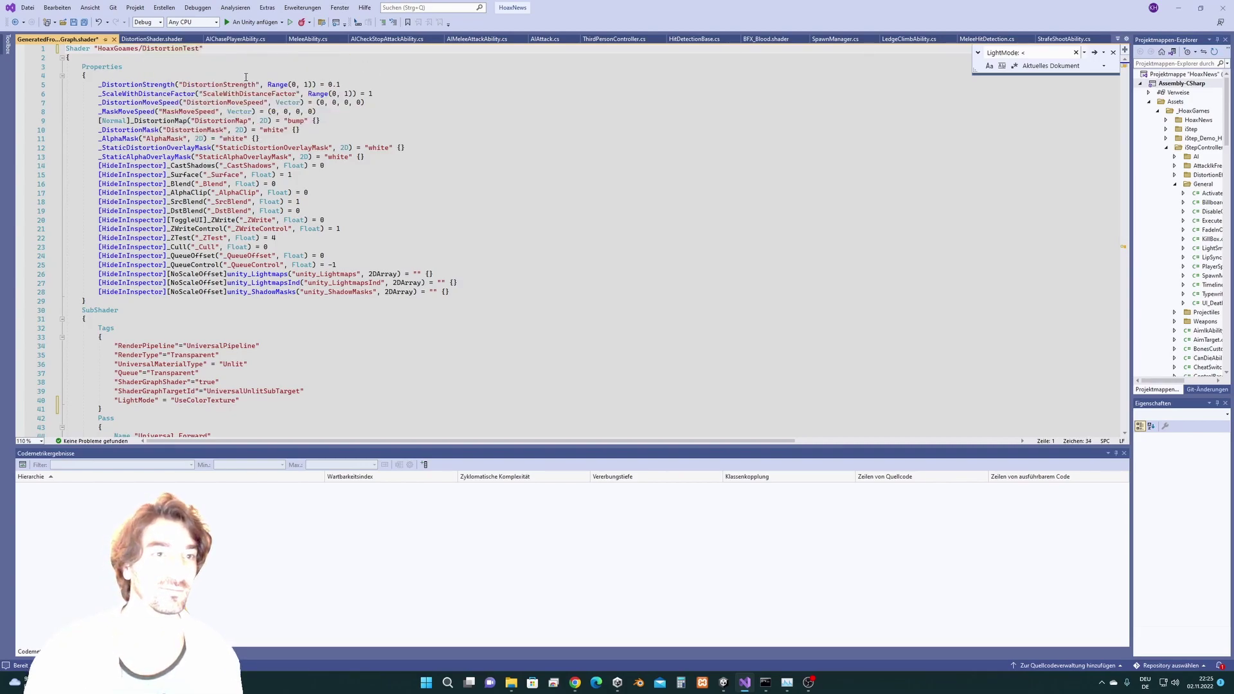
- Copy the entire code of the generated shader
left_click(364, 248)
key("ctrl+a")
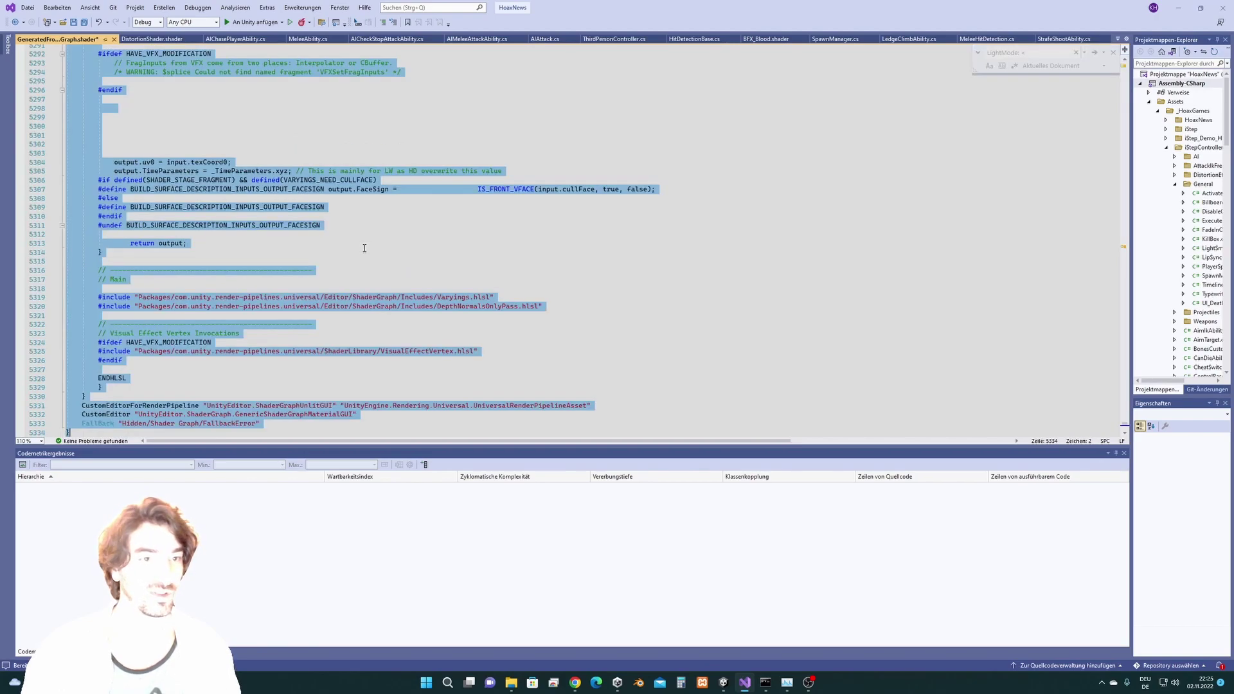
key("ctrl+f")
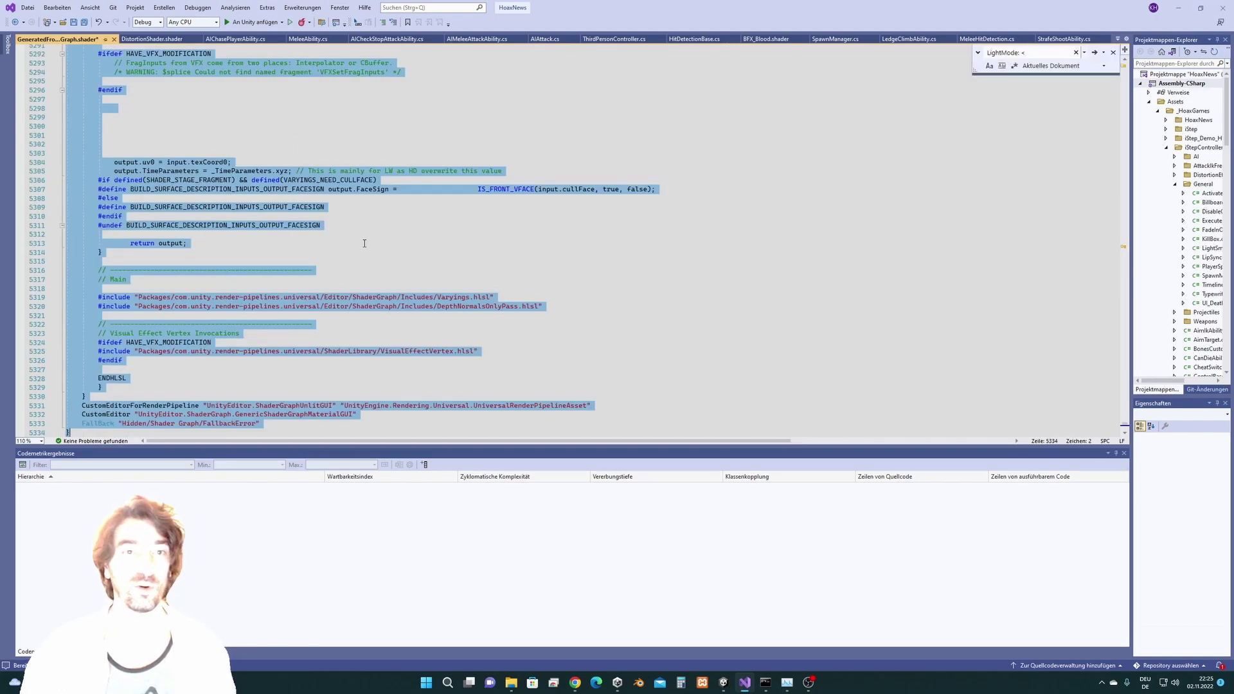
scroll(386, 220, "up", 4)
- Switch to Unity and create an Unlit Shader named DistortionTest in the DistortionEffect folder
left_click(1193, 8)
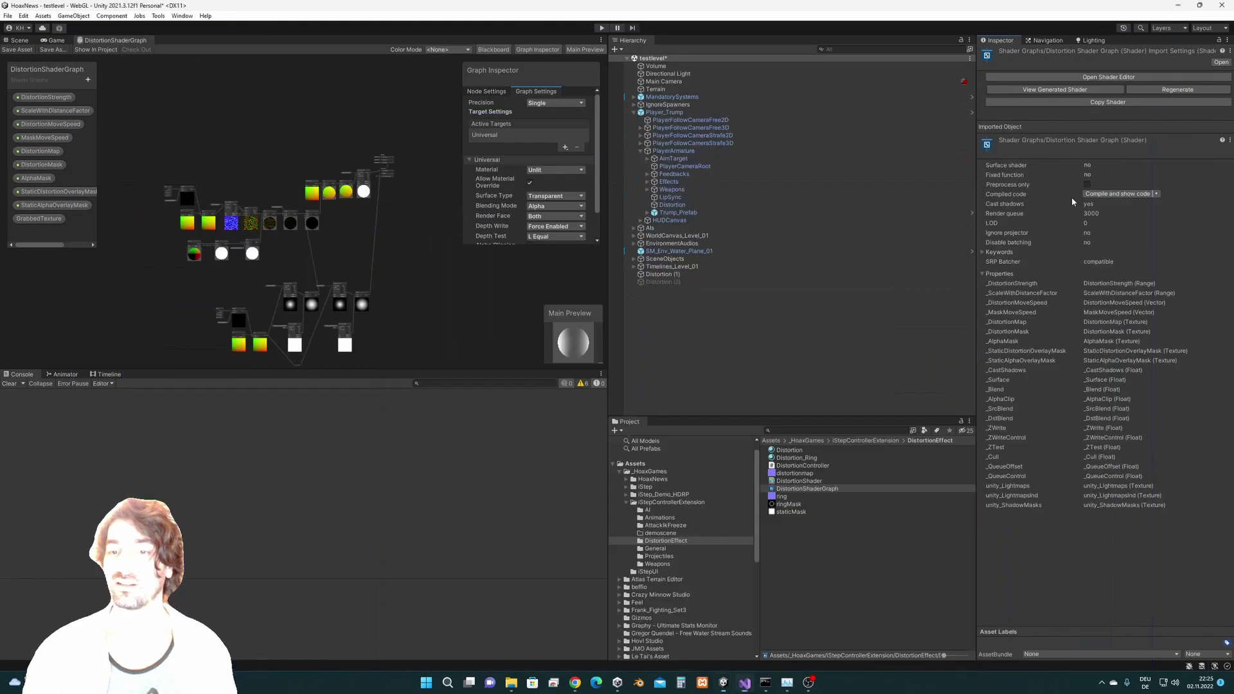
right_click(812, 543)
mouse_move(881, 277)
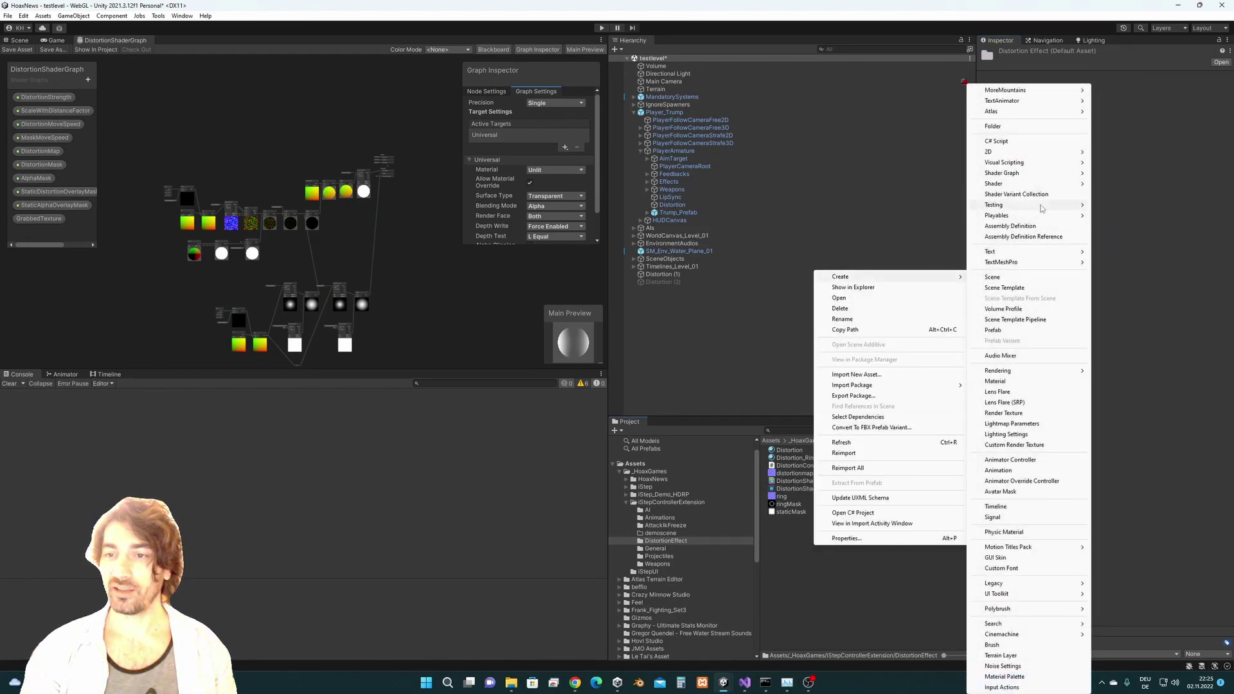
mouse_move(1054, 184)
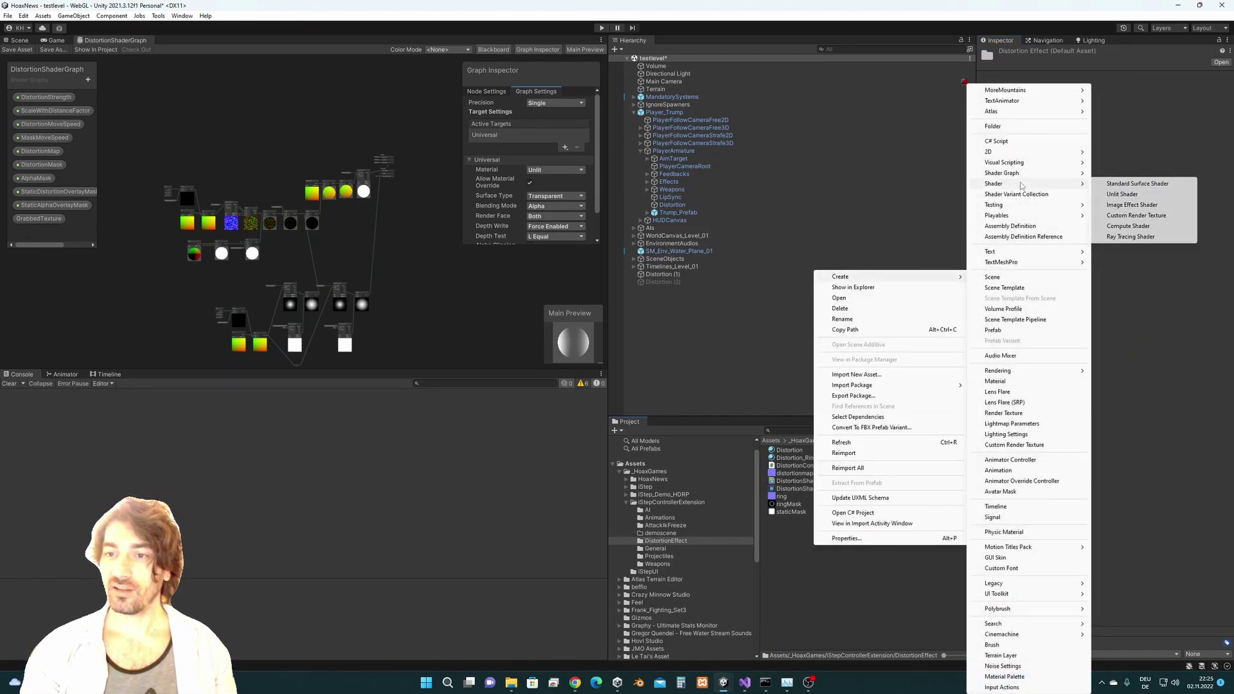
left_click(1123, 194)
type("DistortionTest")
key("Return")
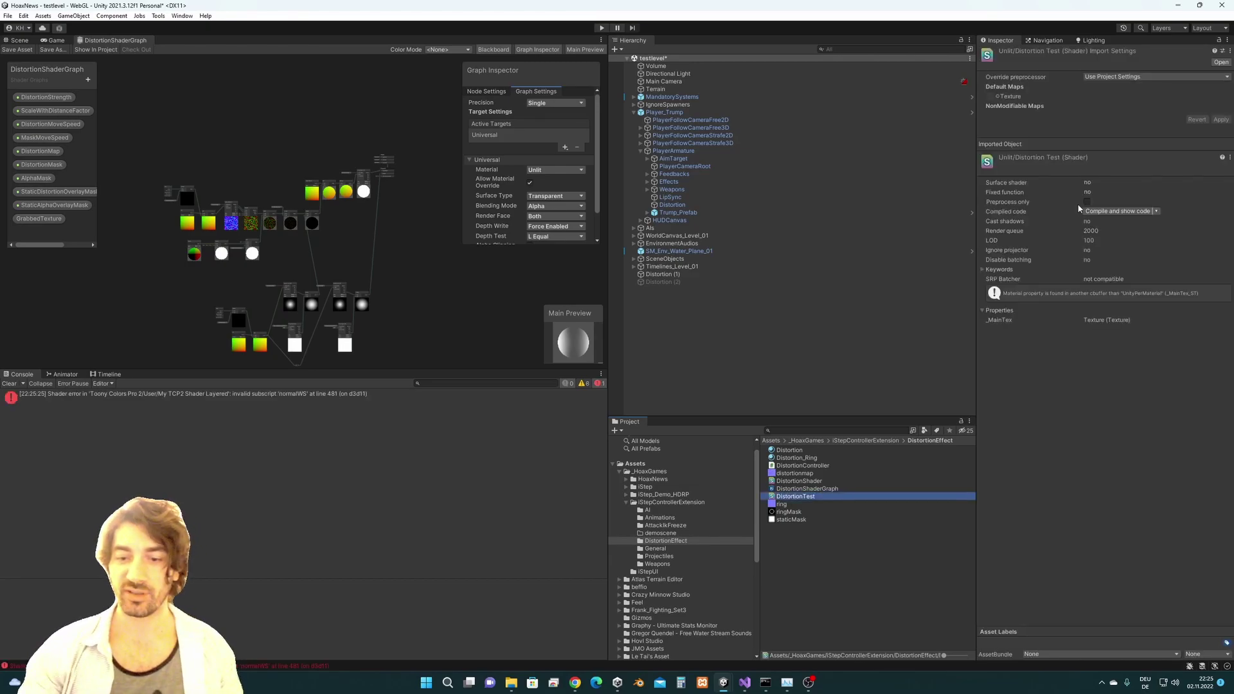
- Open the DistortionTest shader in Visual Studio, replace all its code with the copied generated shader code, and save the file
double_click(808, 496)
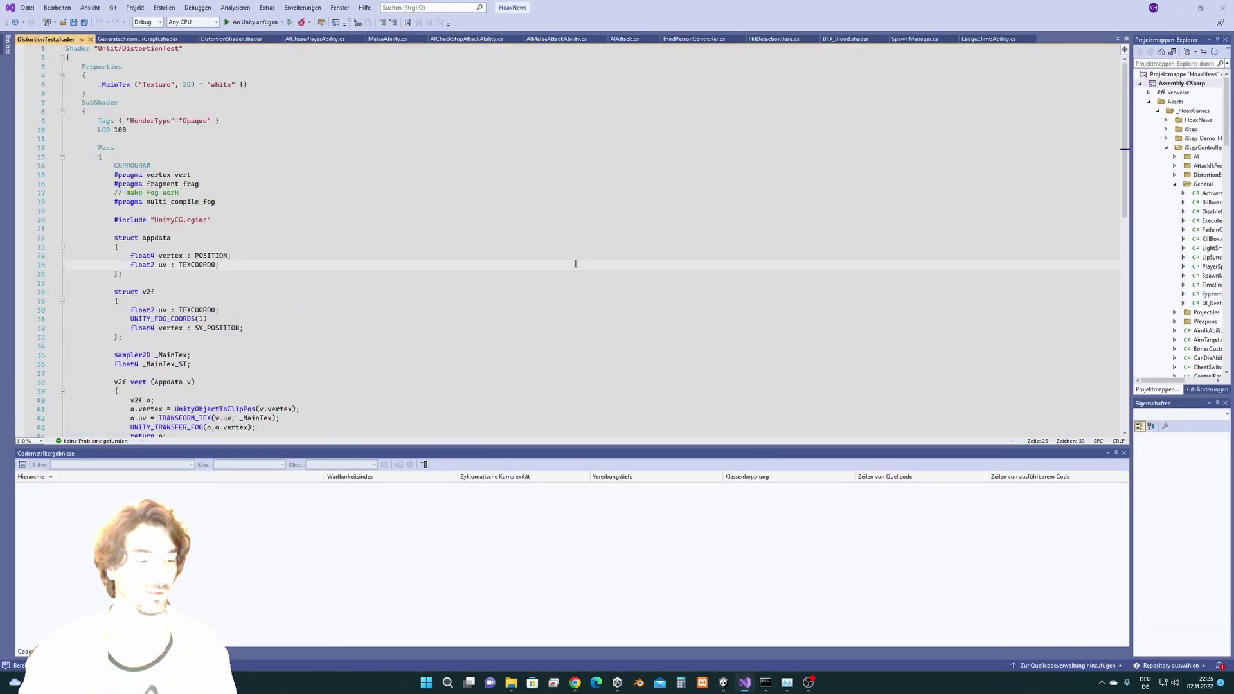
key("ctrl+a")
key("ctrl+v")
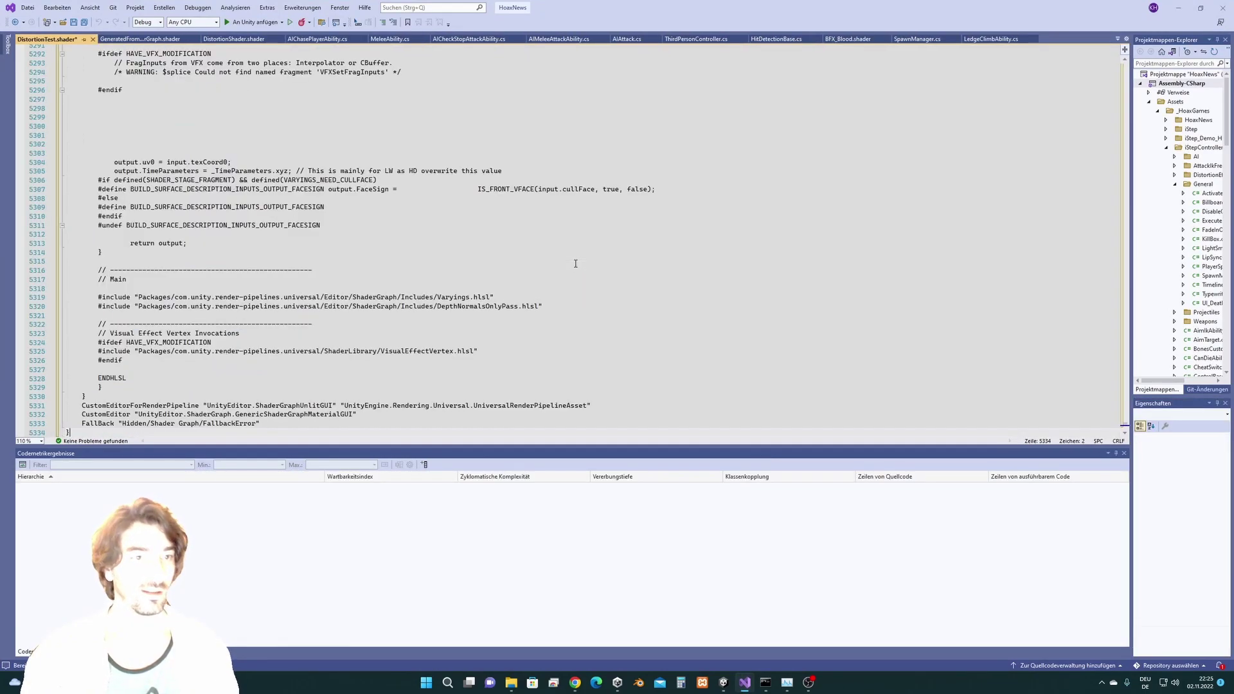
left_click_drag(1127, 426, 1126, 62)
left_click(647, 168)
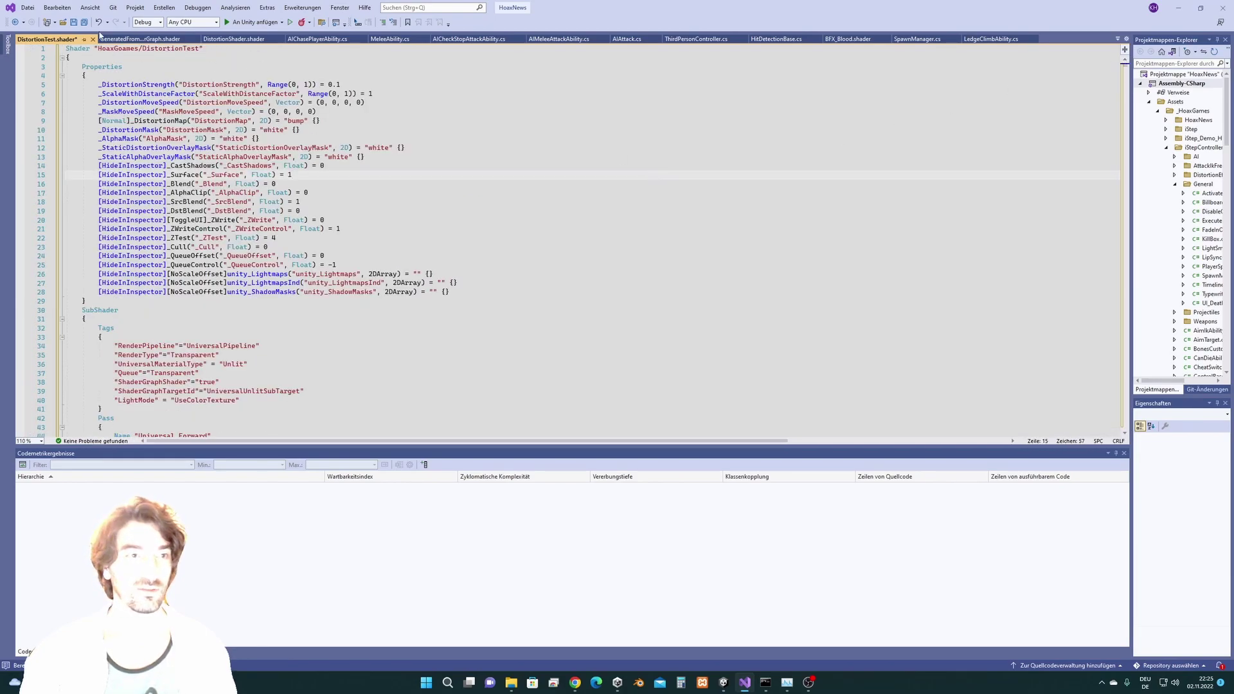
key("ctrl+s")
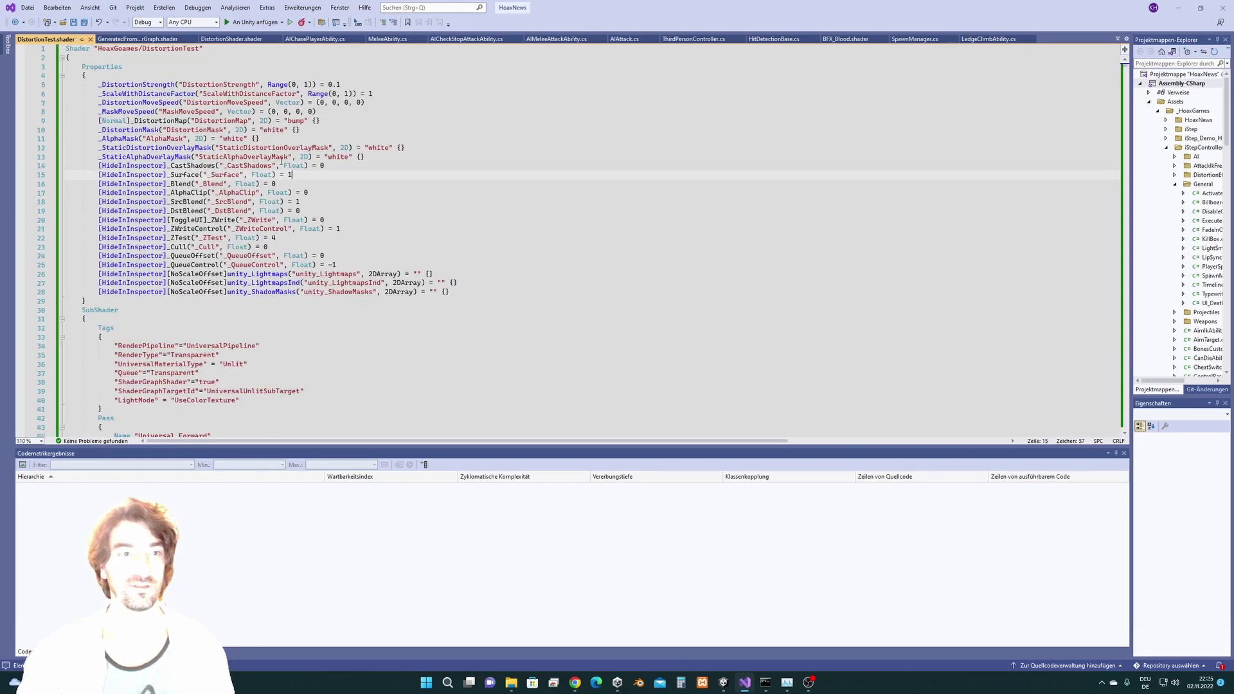
left_click(135, 39)
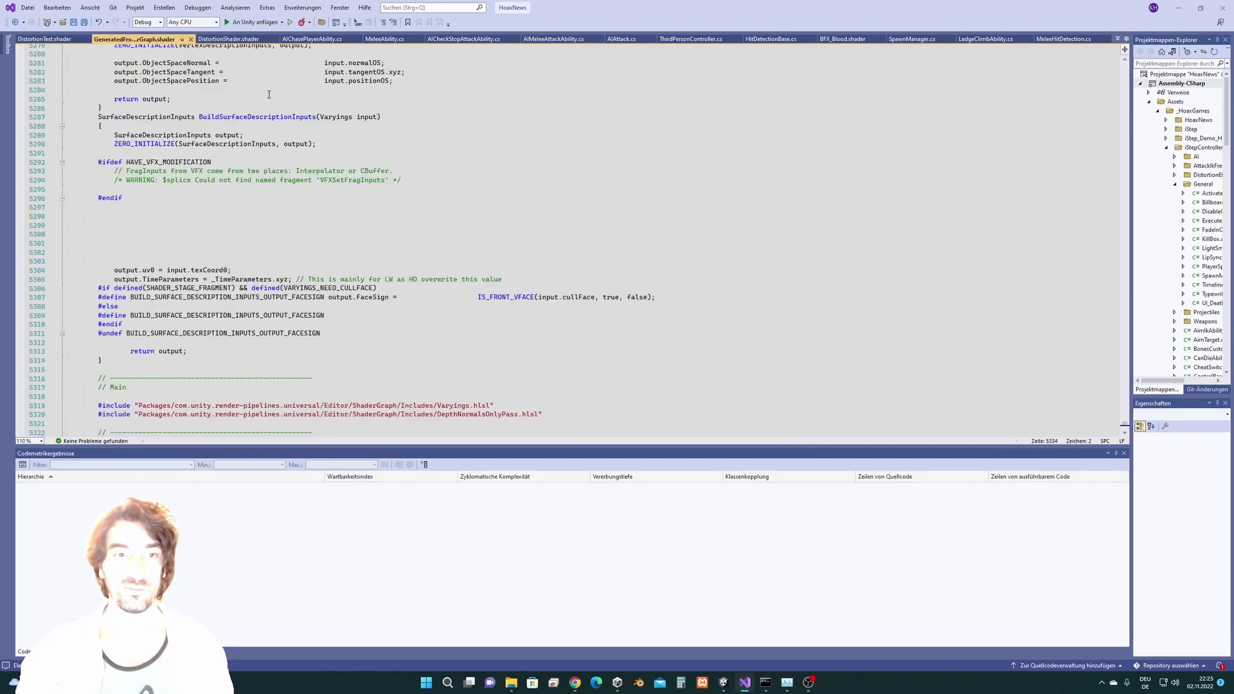
scroll(297, 165, "up", 7)
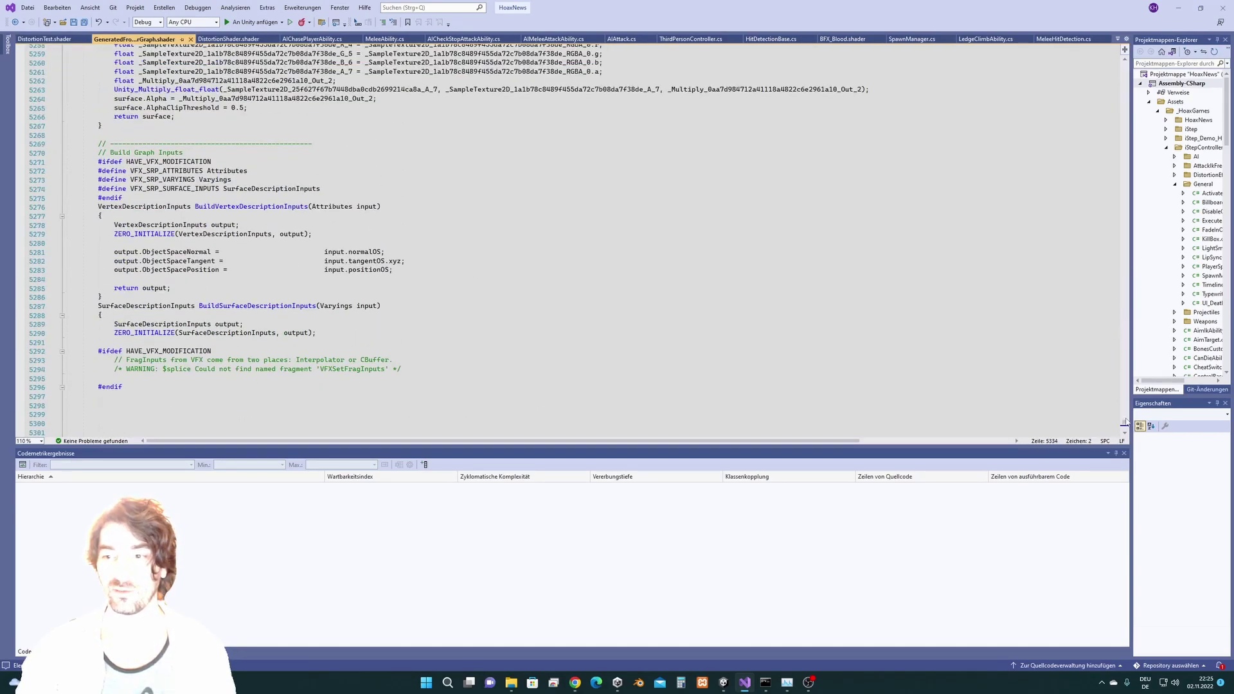
left_click_drag(1125, 423, 1131, 56)
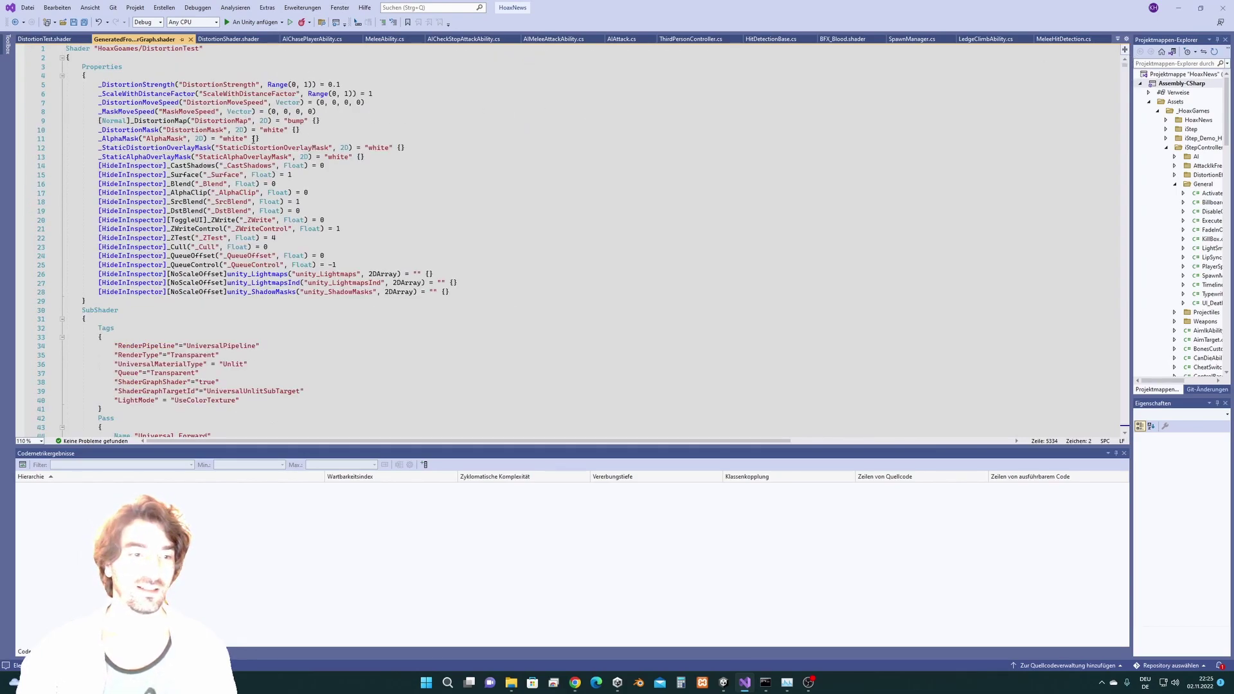
left_click(25, 40)
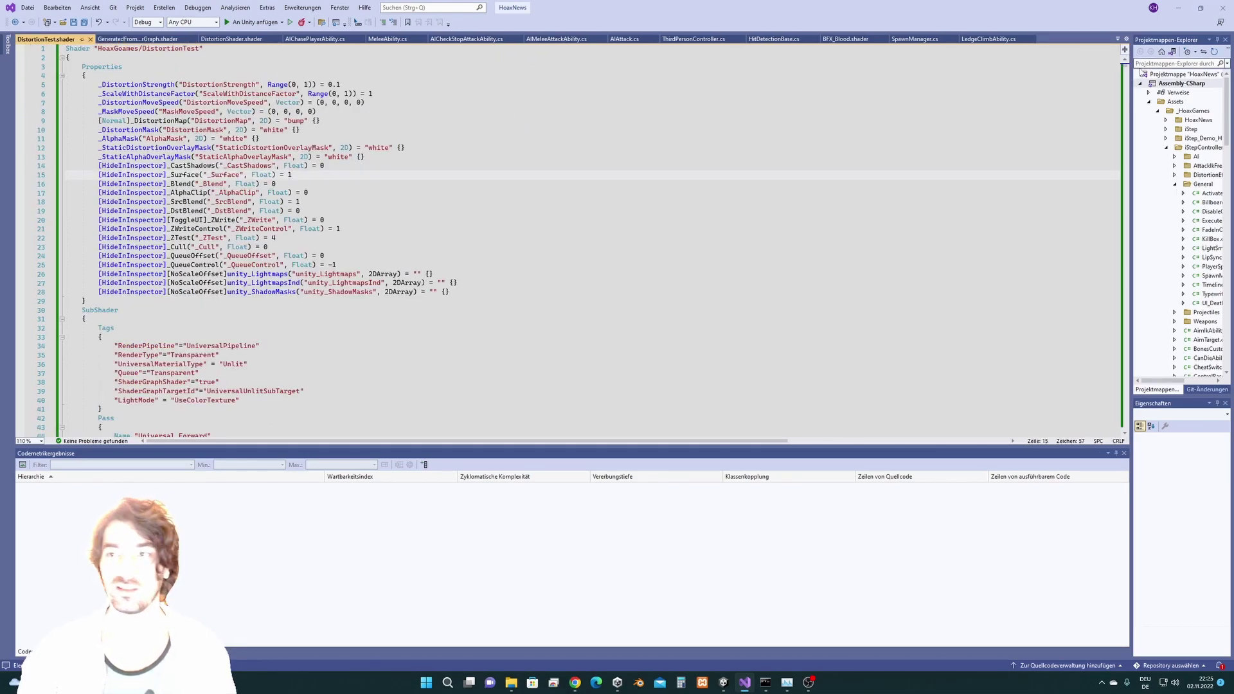
- Switch to Unity and try the HoaxGoames/DistortionTest shader on the material of the Distortion (1) object in the scene
key("alt+Tab")
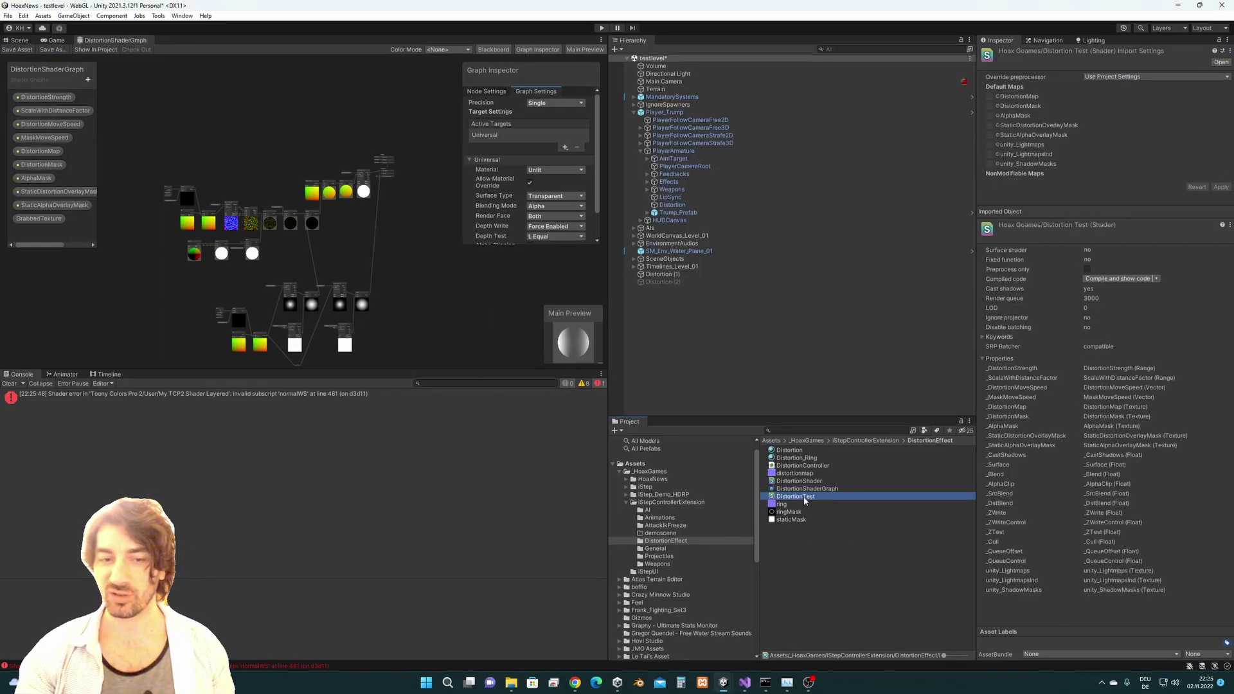
left_click(20, 40)
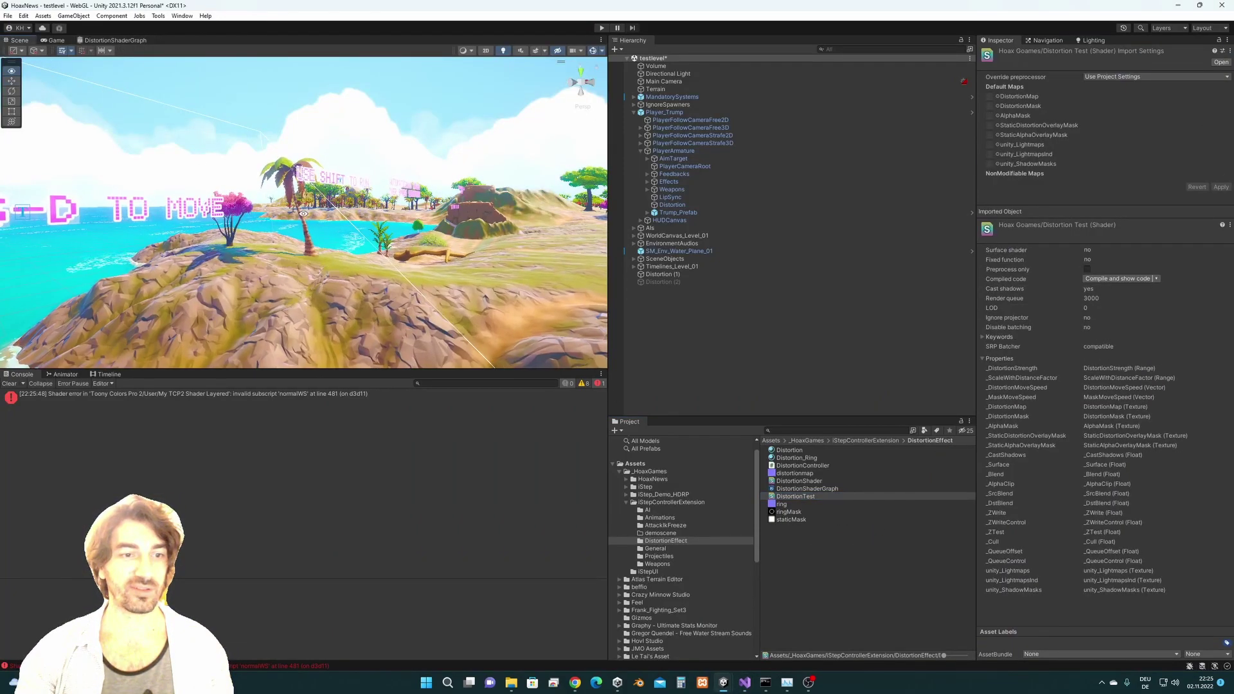
double_click(642, 275)
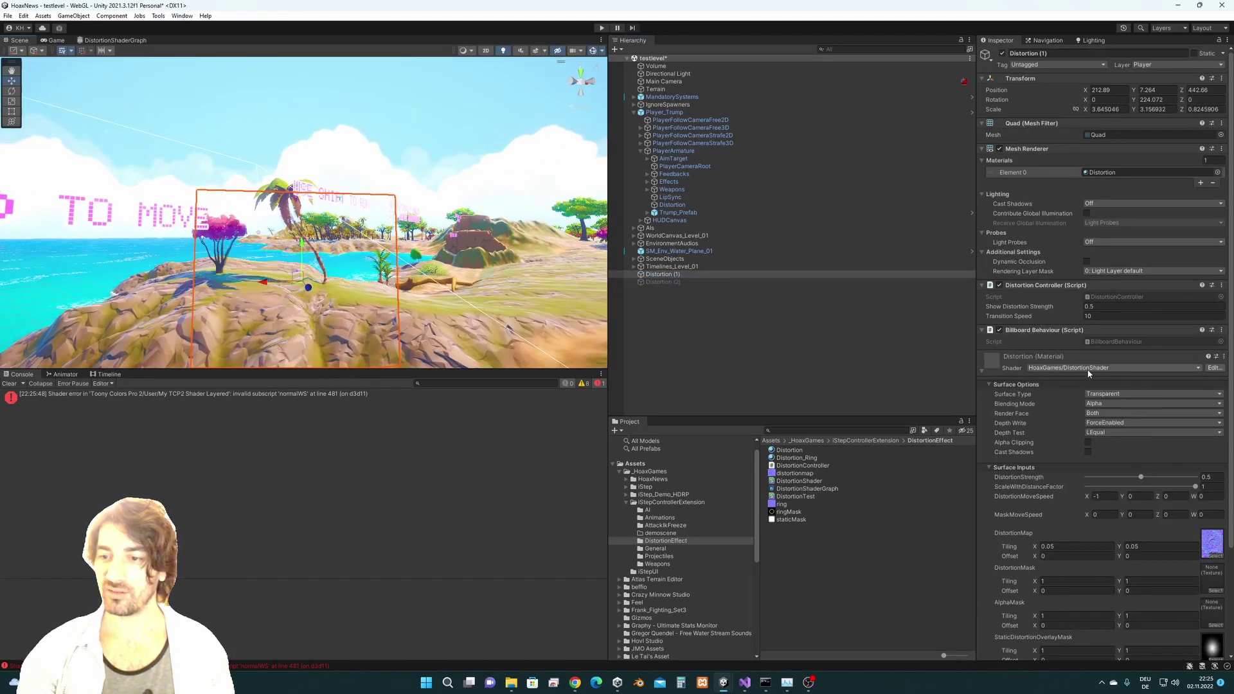
left_click(1088, 368)
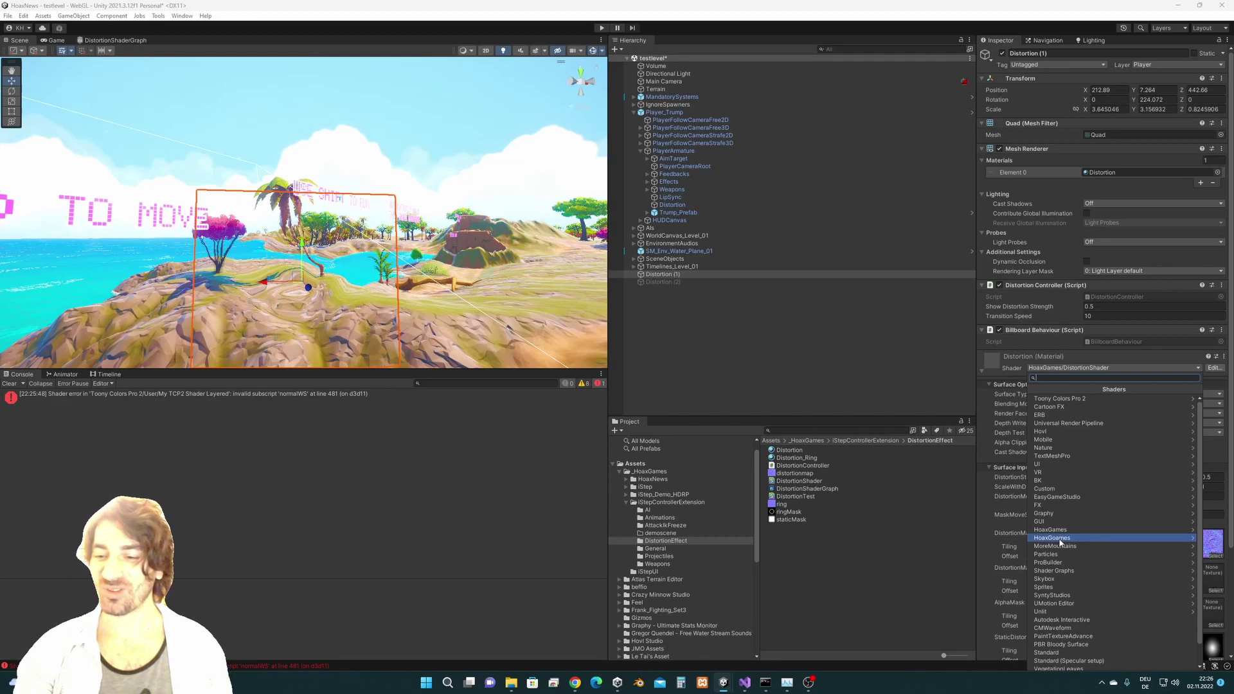
left_click(1060, 538)
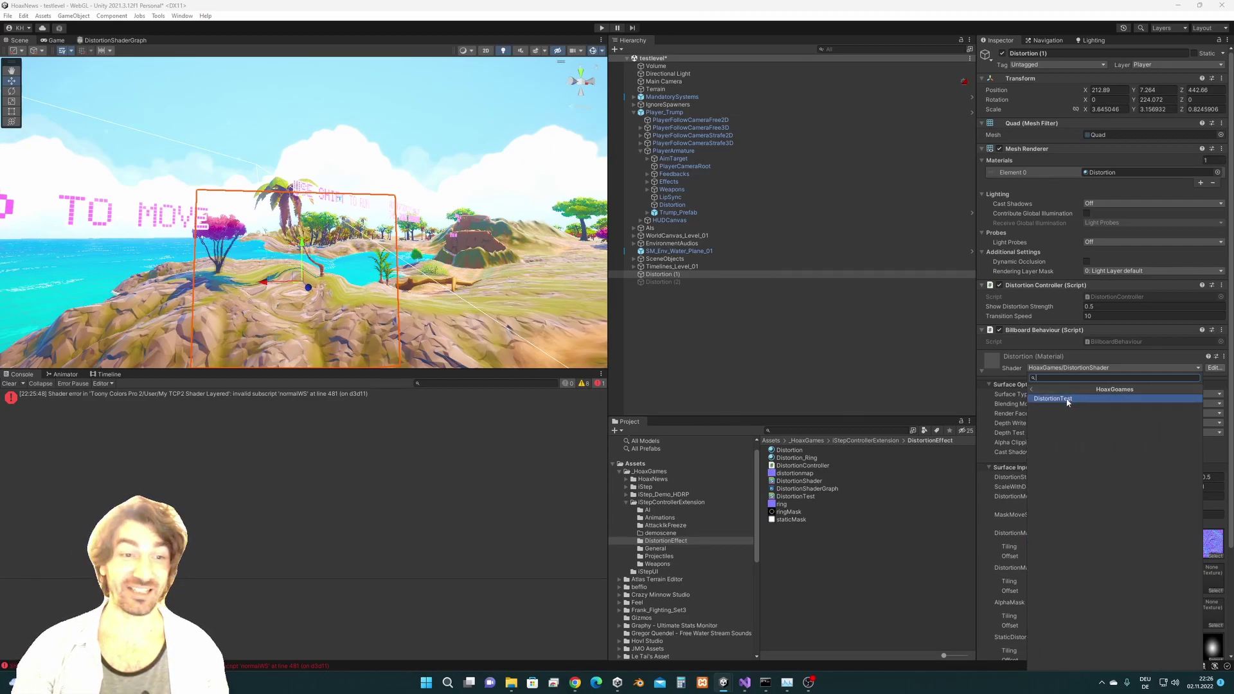
left_click(1066, 402)
right_click_drag(341, 269, 341, 269)
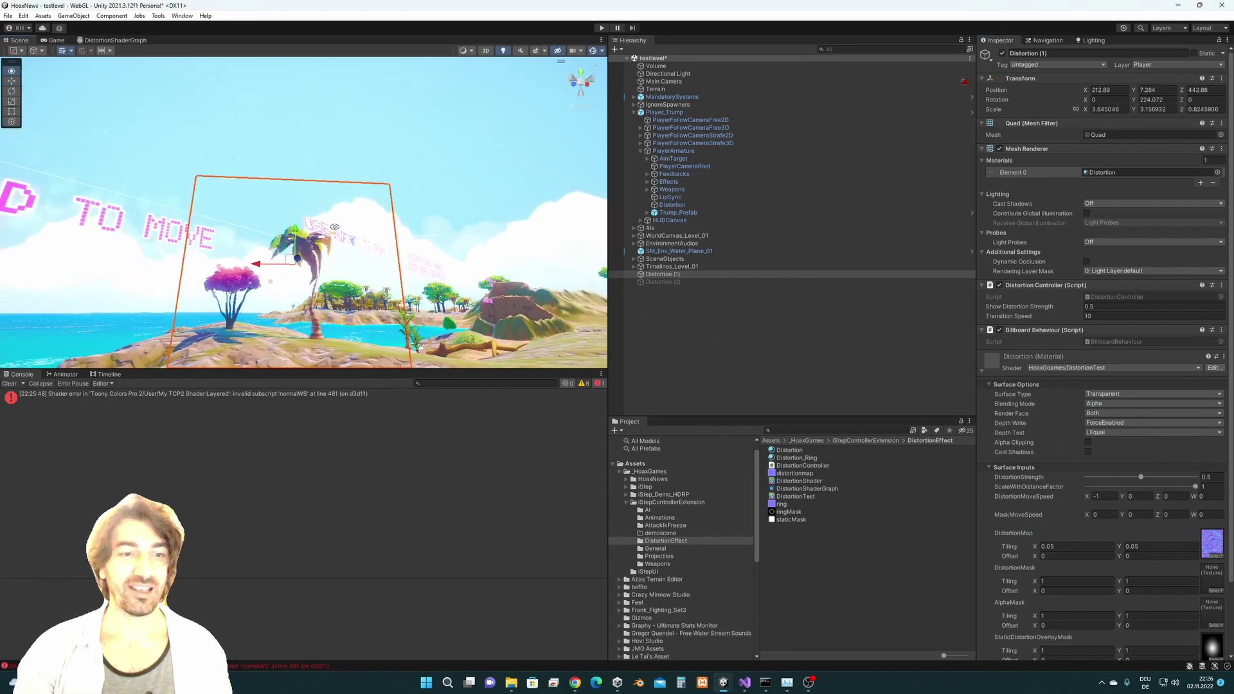
left_click_drag(334, 226, 332, 288, "alt")
right_click_drag(332, 288, 328, 295)
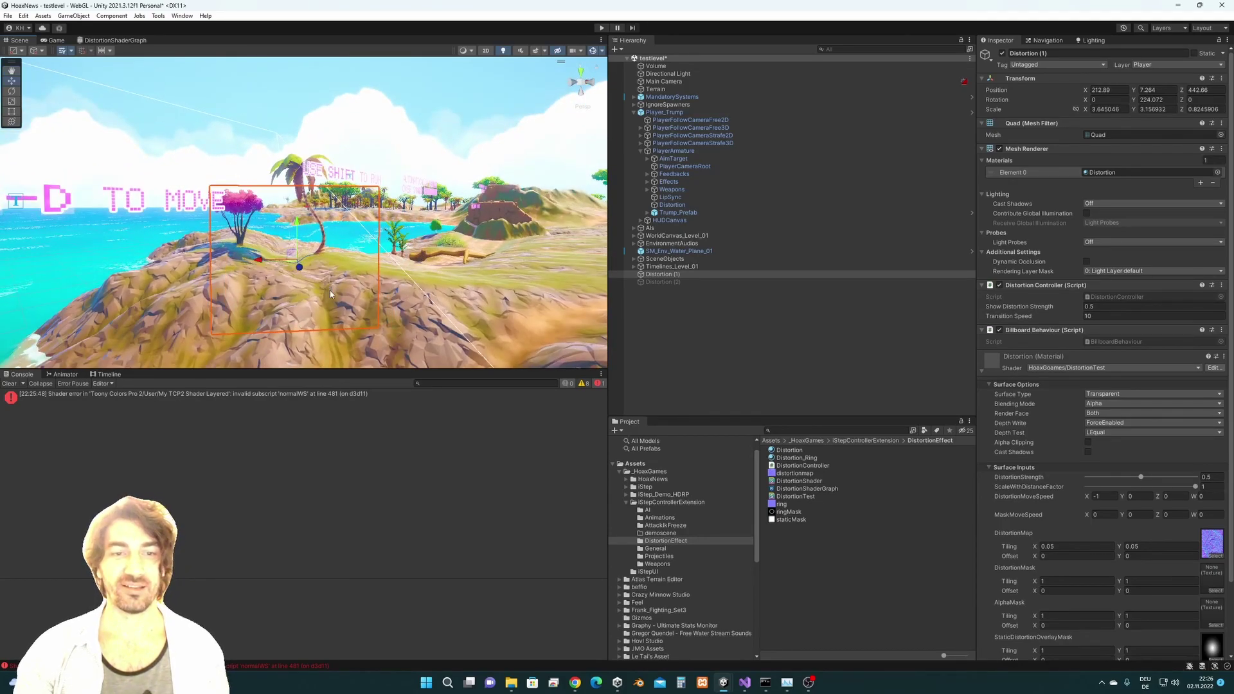
- Switch to Visual Studio, correct the shader name in DistortionTest.shader to "HoaxGames/DistortionTest", and save the file
left_click(744, 682)
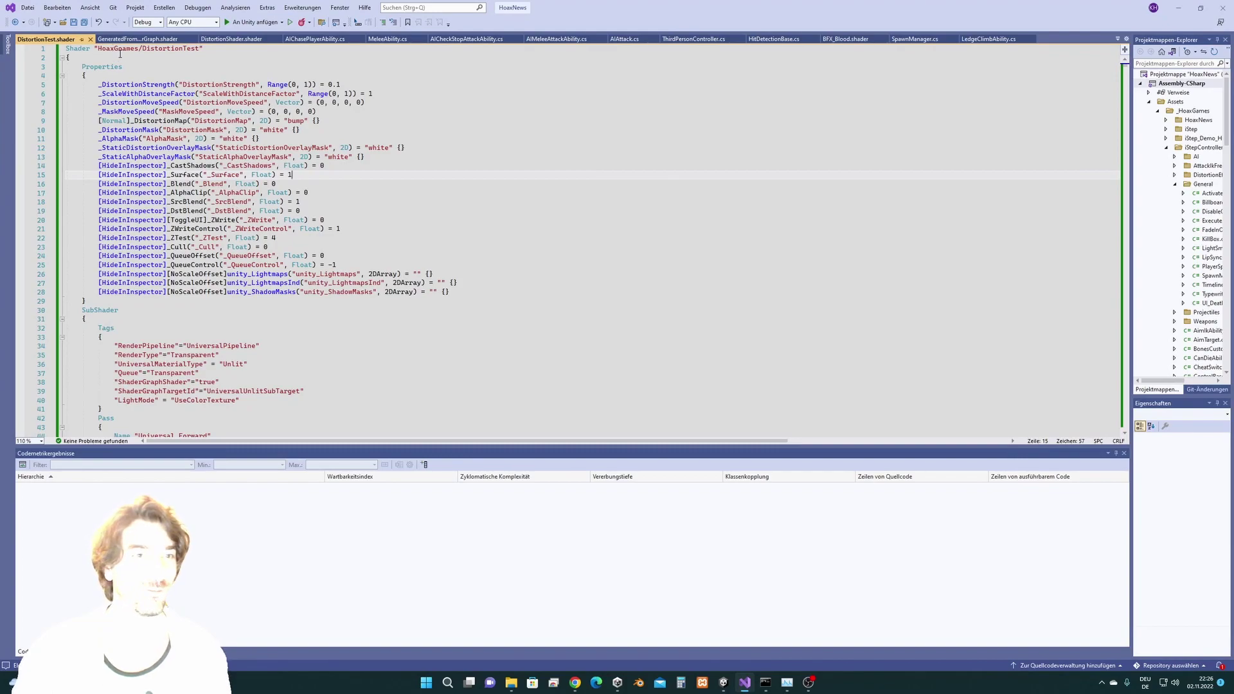
left_click(125, 49)
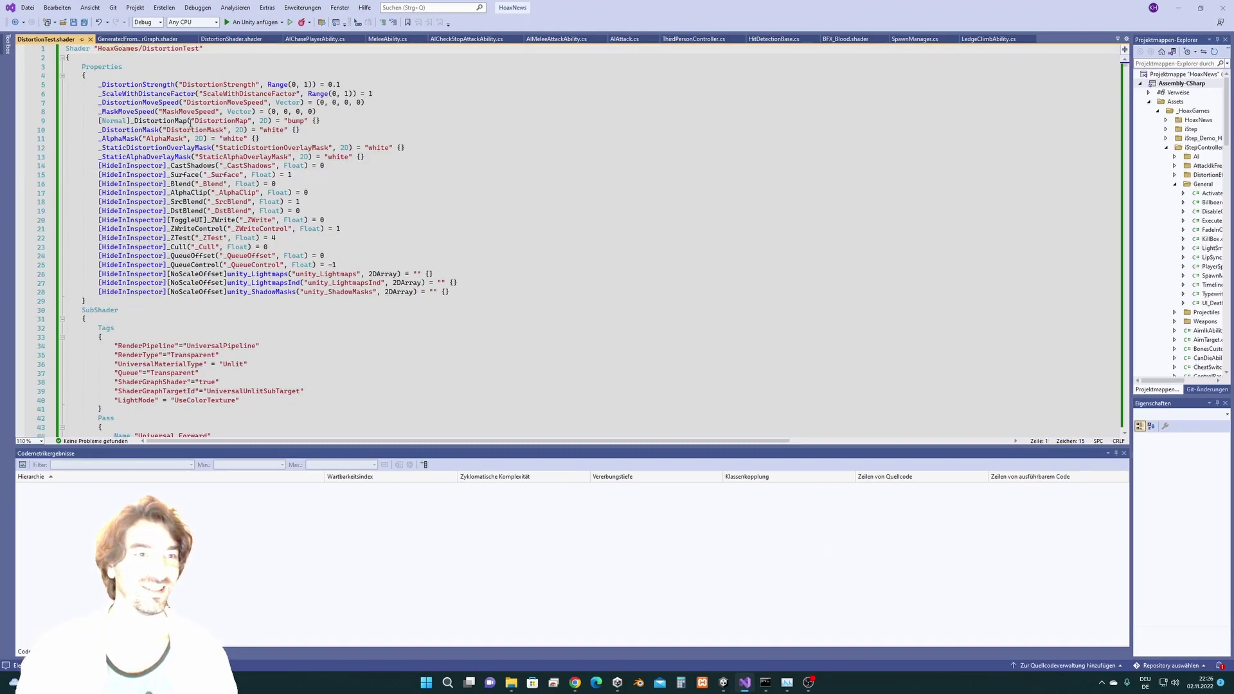
key("BackSpace")
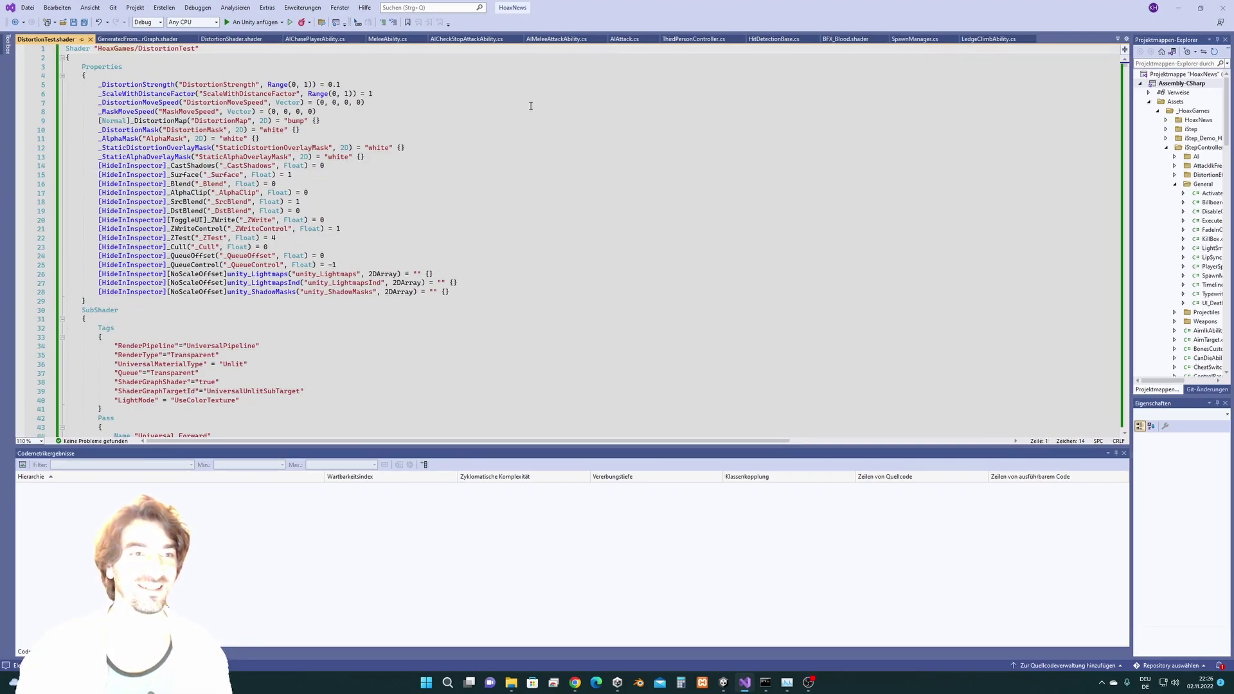
- Switch to Unity, try the HoaxGames/DistortionTest shader on the Distortion (1) object's material, and undo the shader change
left_click(1177, 8)
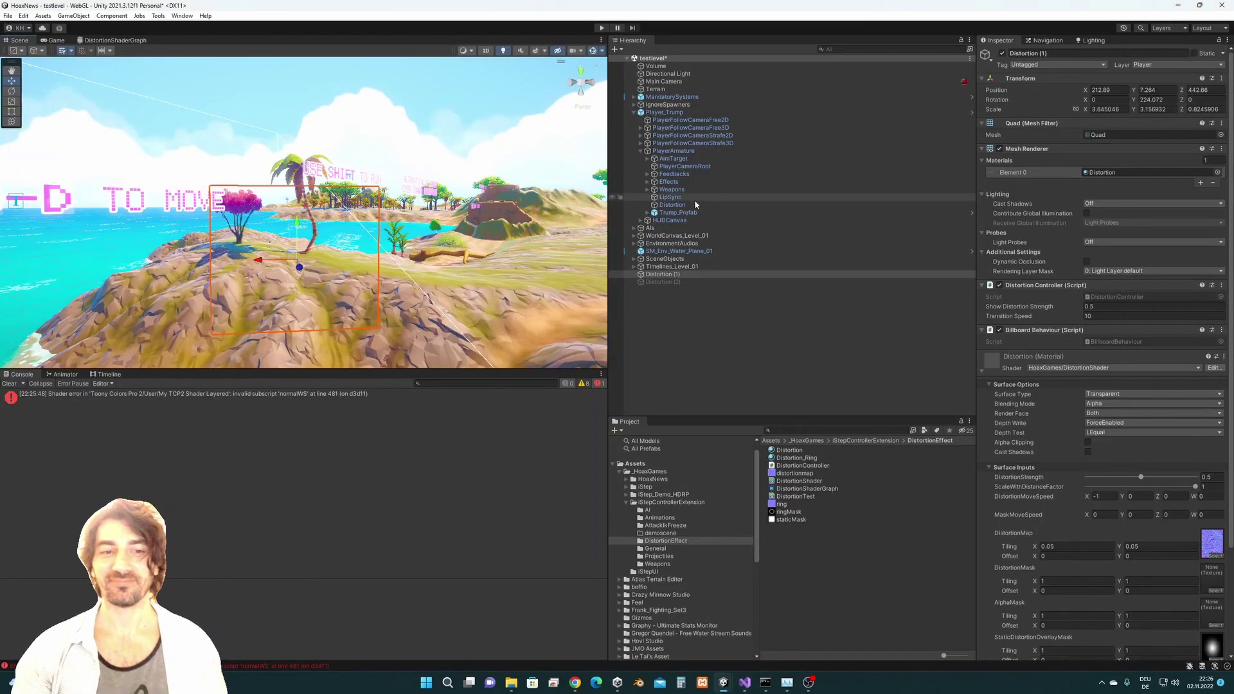
left_click(1108, 367)
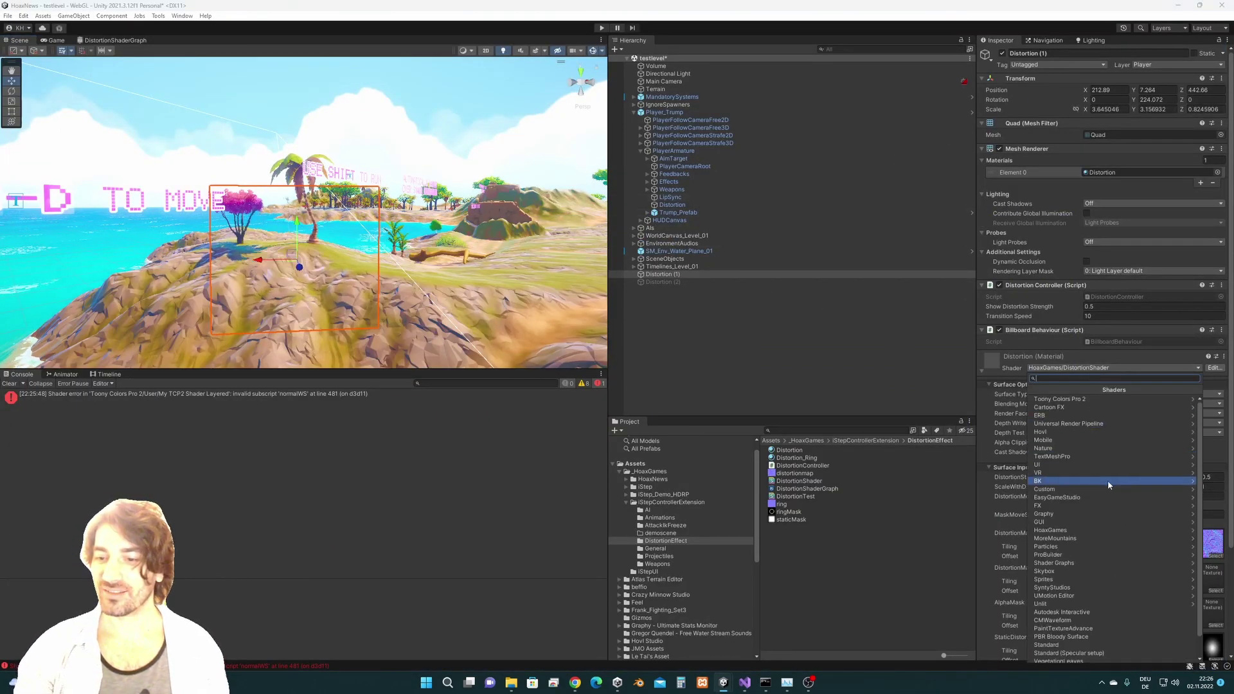
left_click(1091, 530)
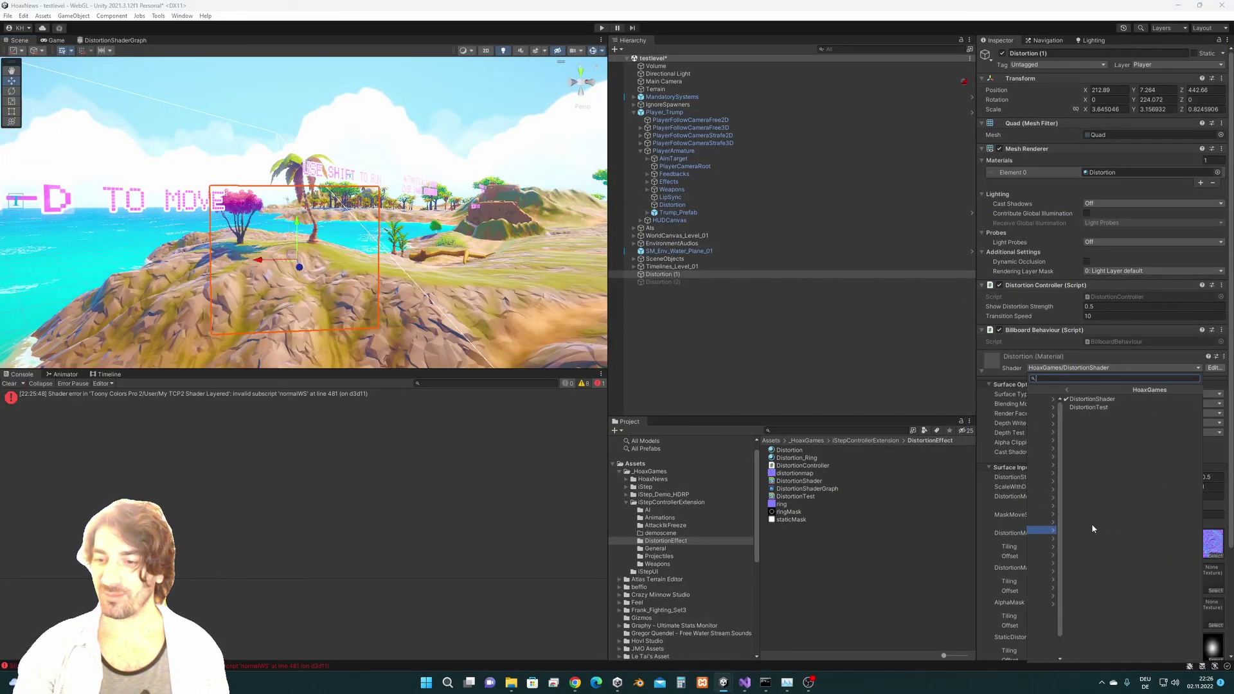
left_click(1077, 410)
left_click_drag(475, 277, 450, 231, "alt")
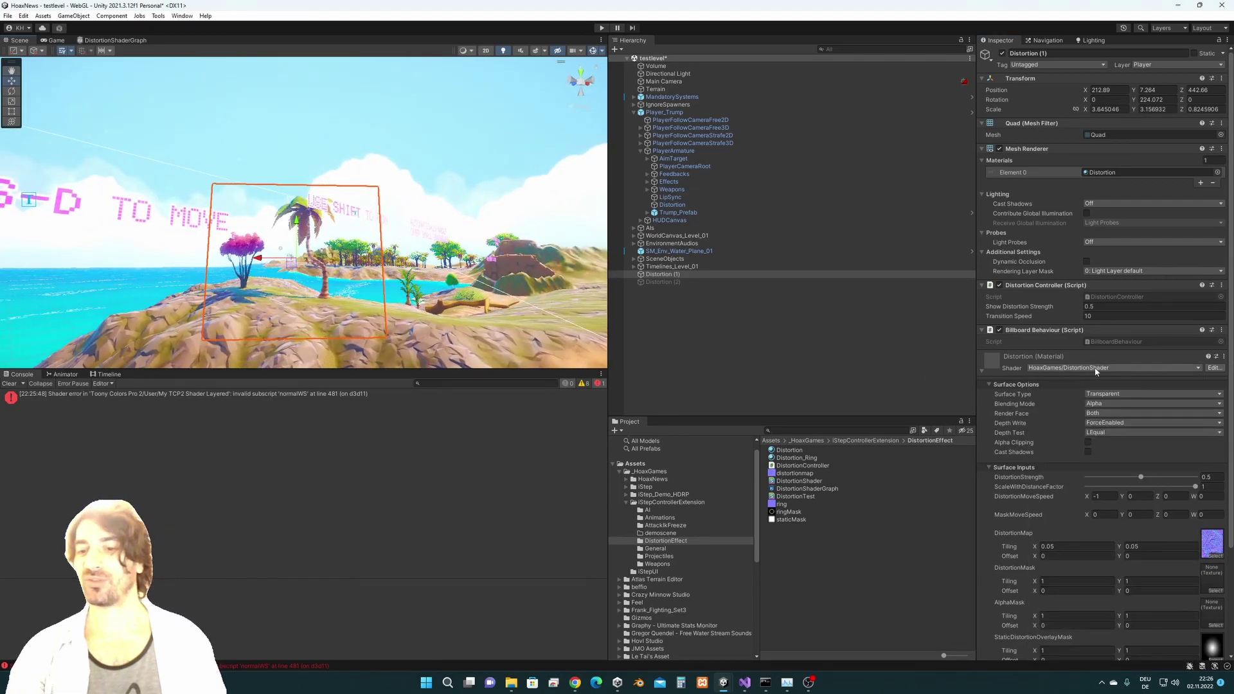
key("ctrl+z")
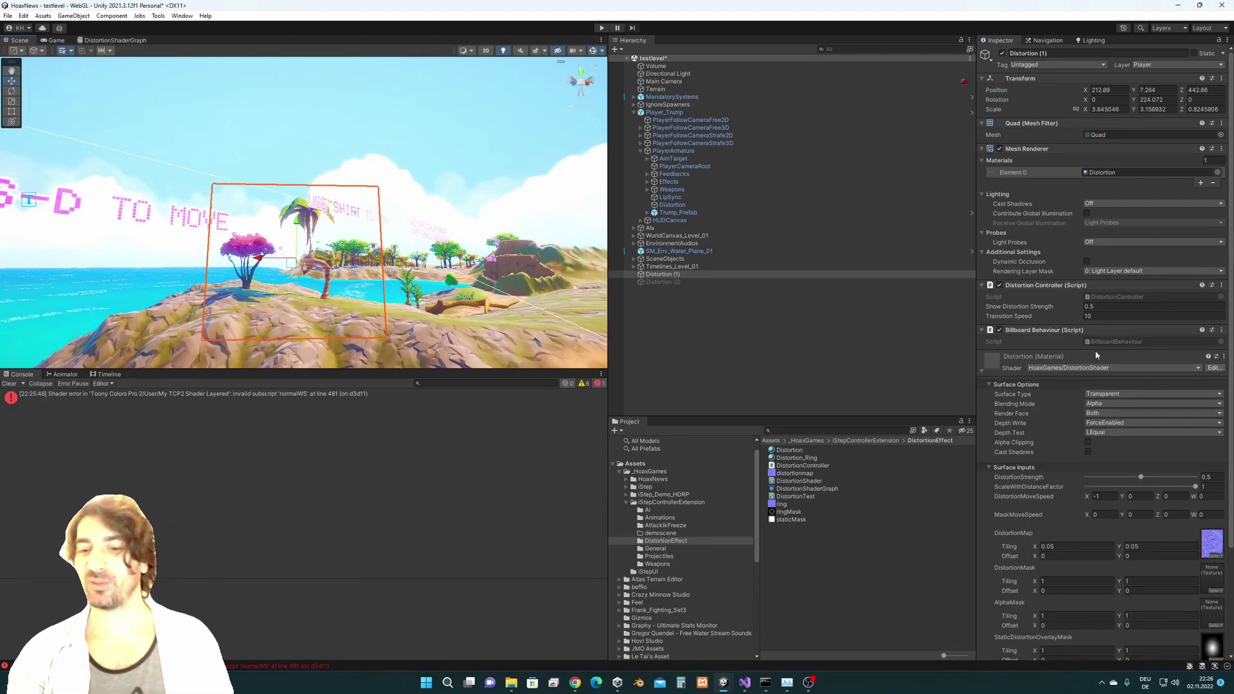
- Compare the DistortionTest and DistortionShader assets, and view the DistortionShaderGraph before returning to the scene
left_click(808, 498)
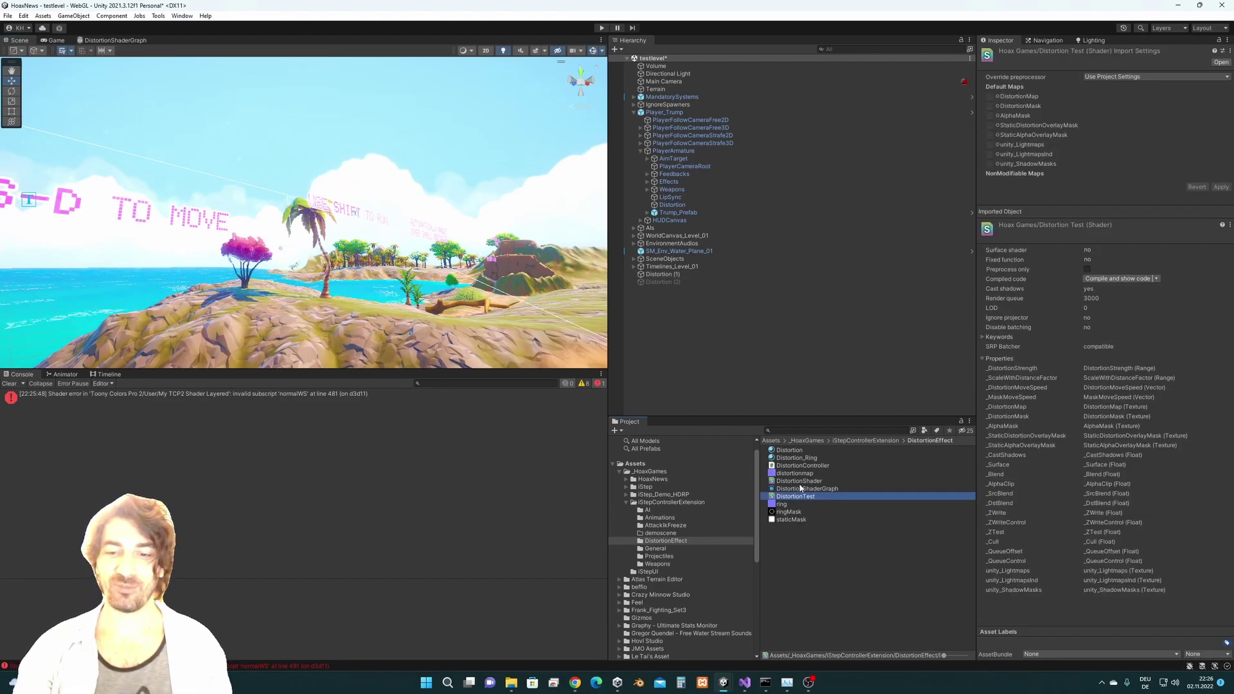
left_click(791, 482)
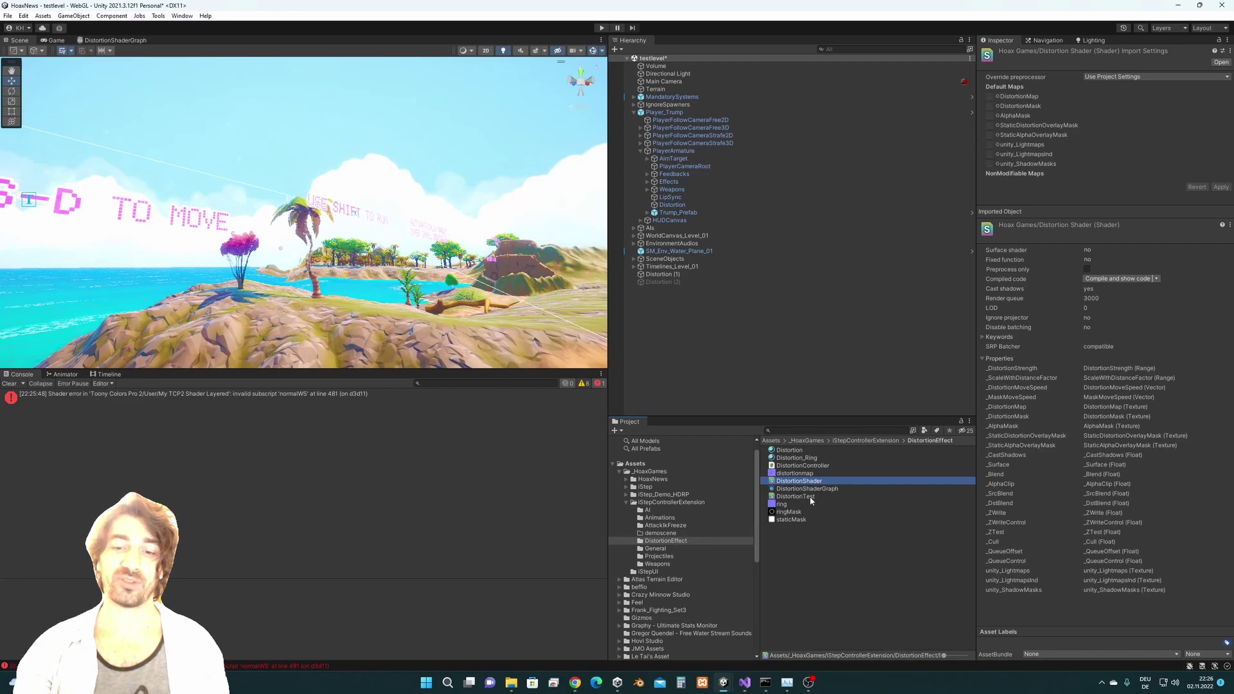
left_click(809, 498)
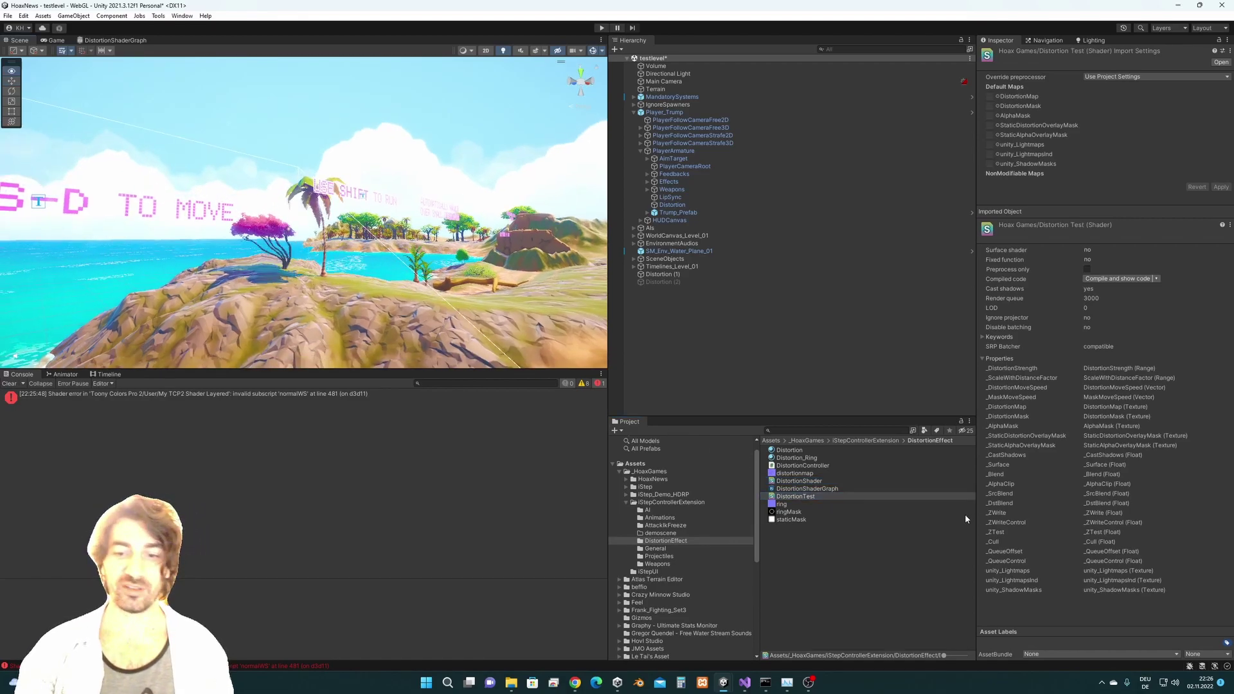
double_click(811, 488)
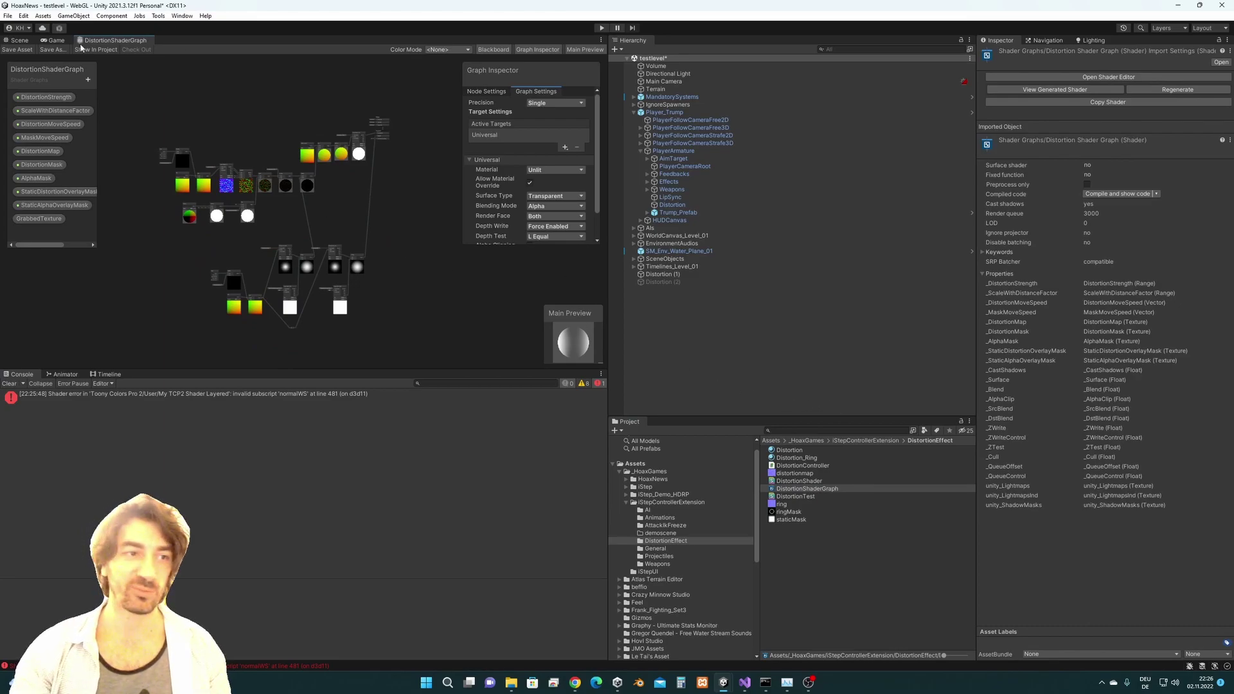
left_click(26, 40)
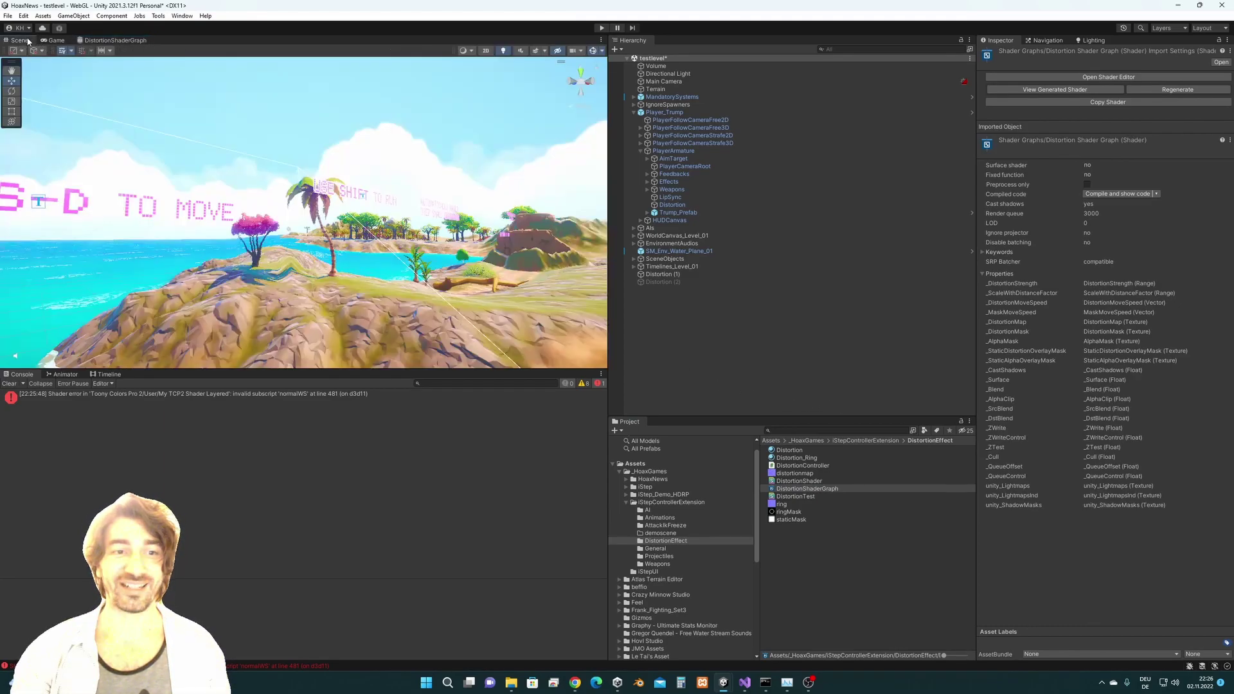
- Switch to Visual Studio, review the "LightMode" = "UseColorTexture" tag in DistortionTest.shader, and return to Unity
left_click(744, 682)
left_click_drag(243, 403, 112, 400)
left_click(262, 399)
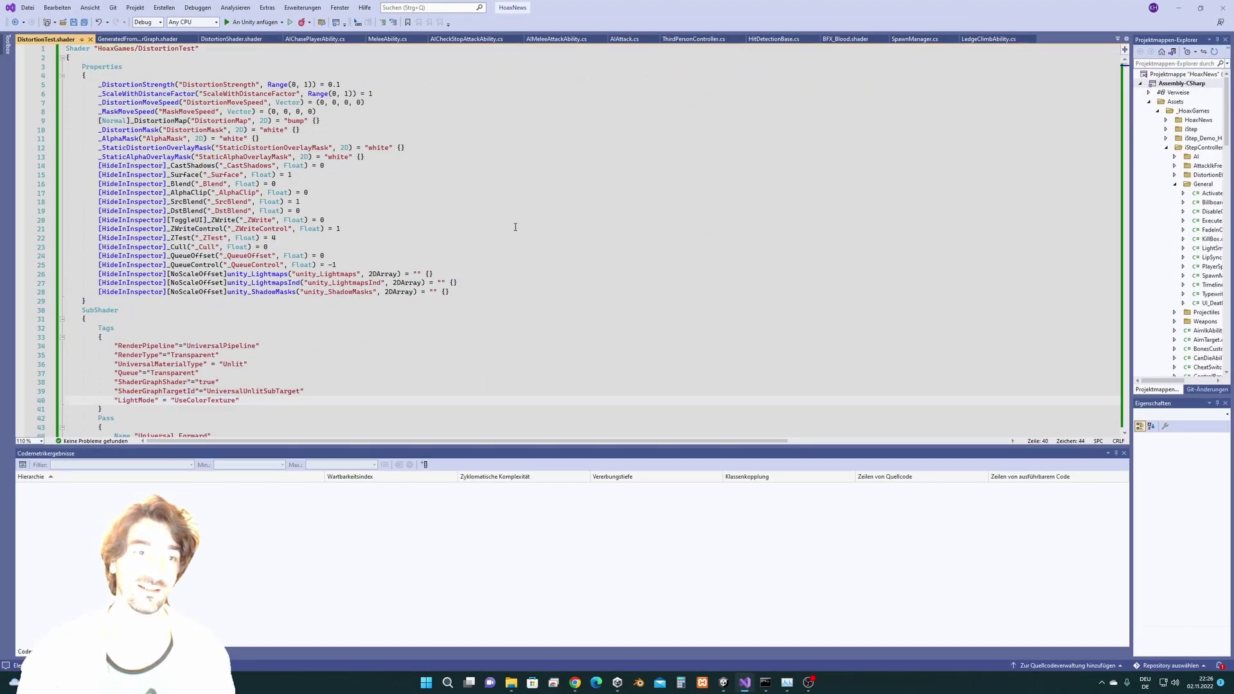
left_click(1178, 8)
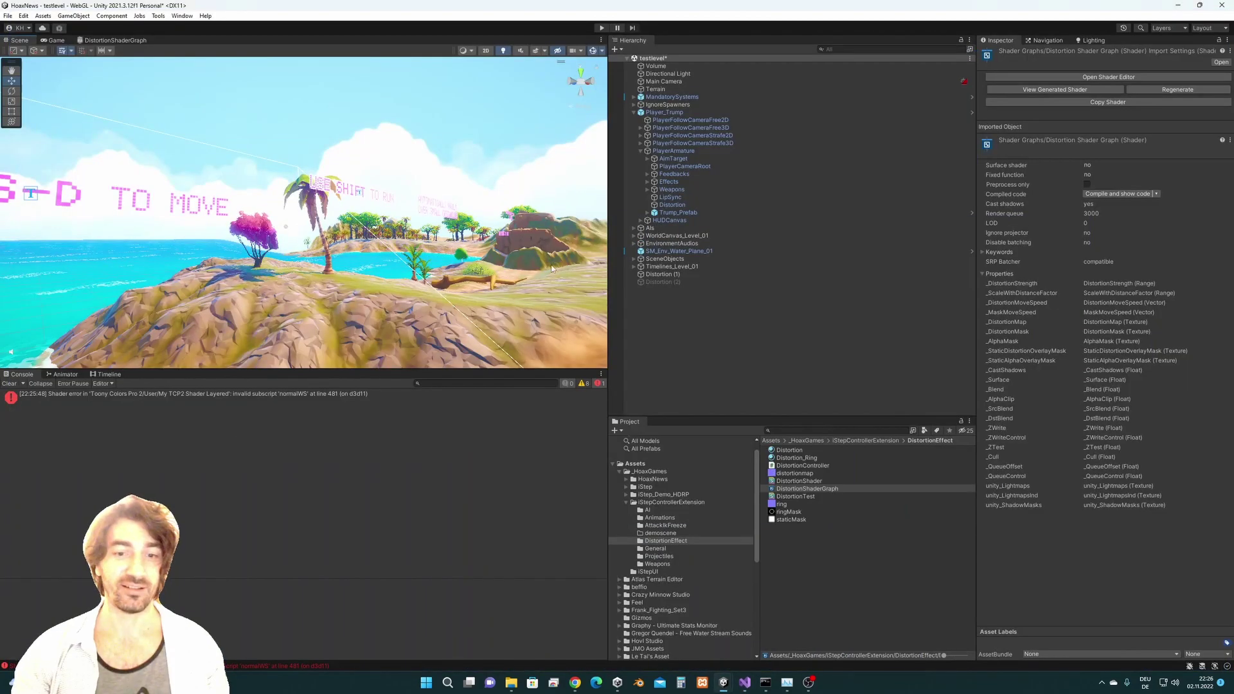
- Review the DistortionShaderGraph in Unity alongside the added LightMode tag line of DistortionTest.shader in Visual Studio
left_click(109, 41)
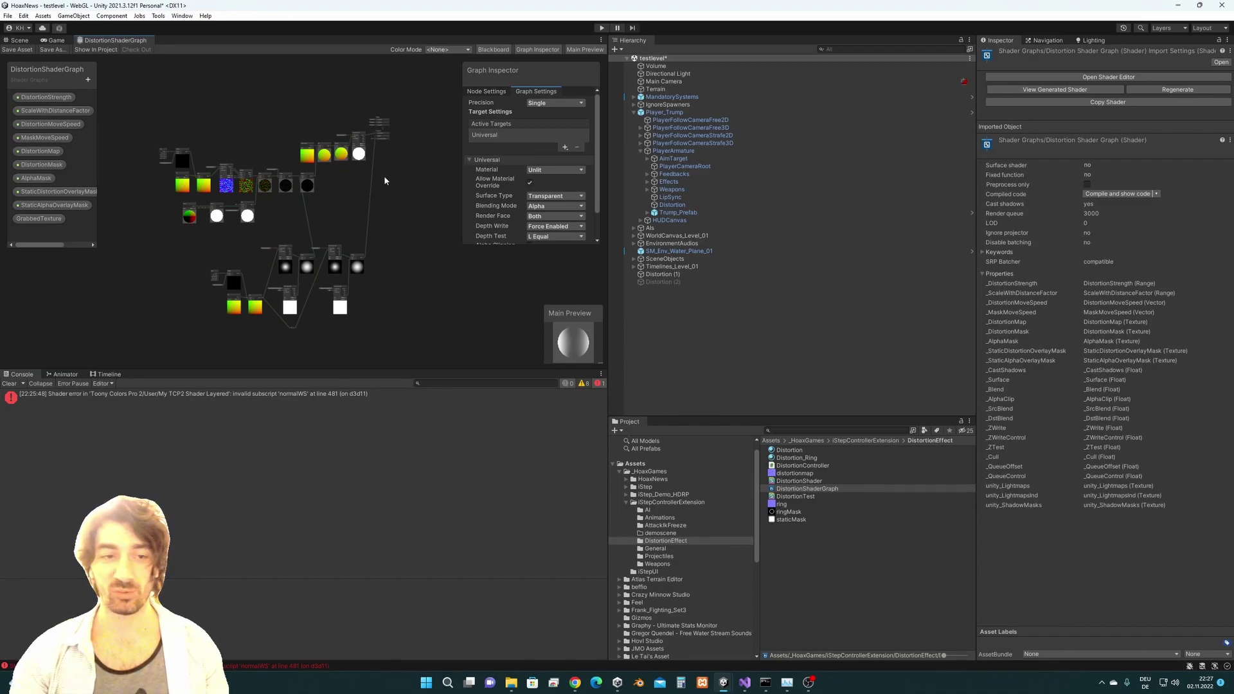
left_click(744, 682)
left_click_drag(239, 400, 118, 403)
left_click(735, 231)
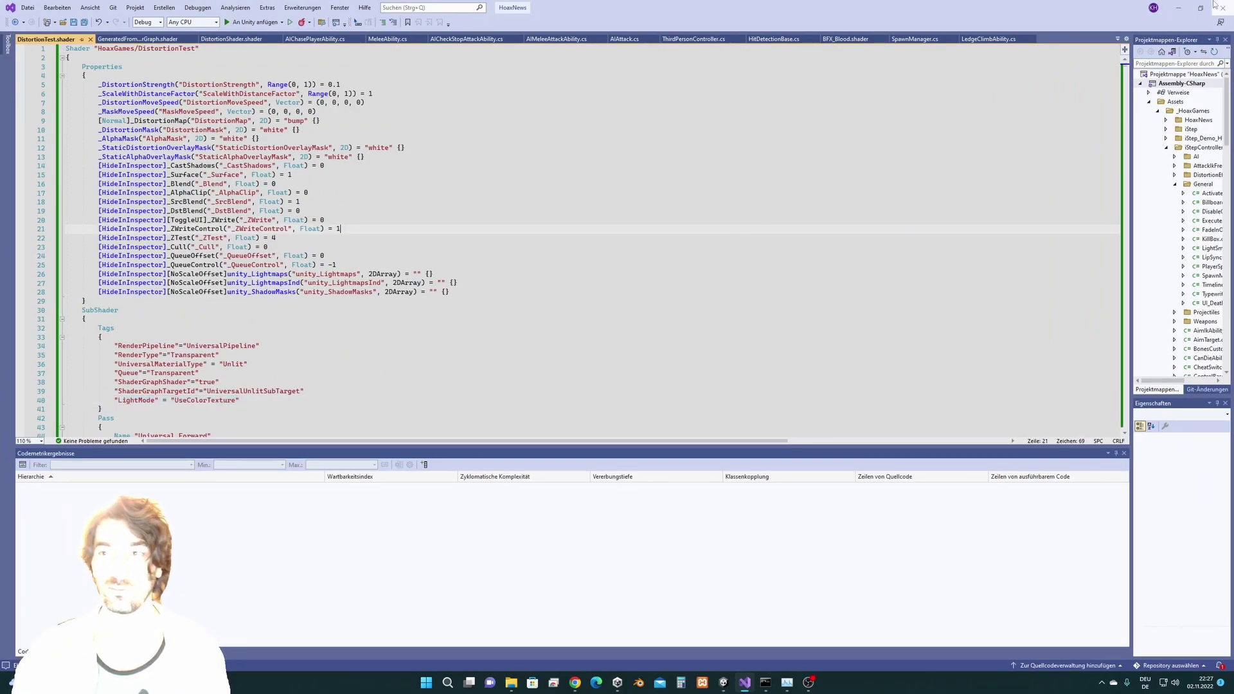
left_click(1178, 8)
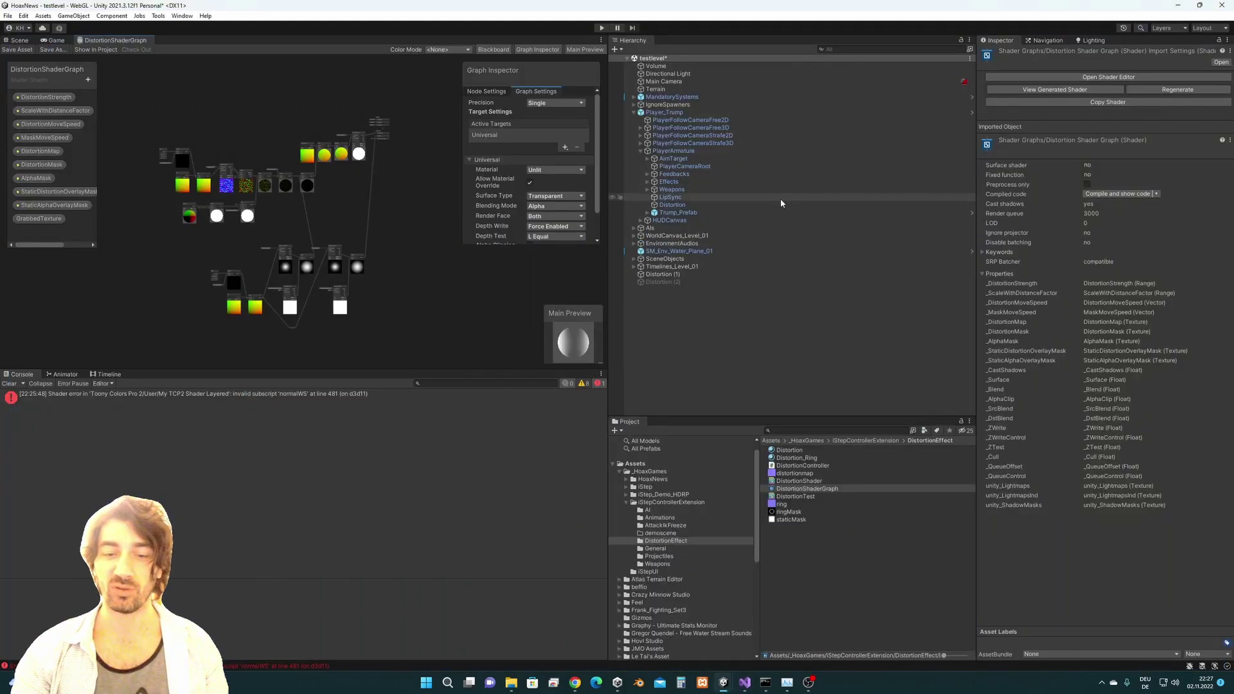
- Return to the scene and delete the DistortionTest shader asset from the DistortionEffect folder
left_click(21, 40)
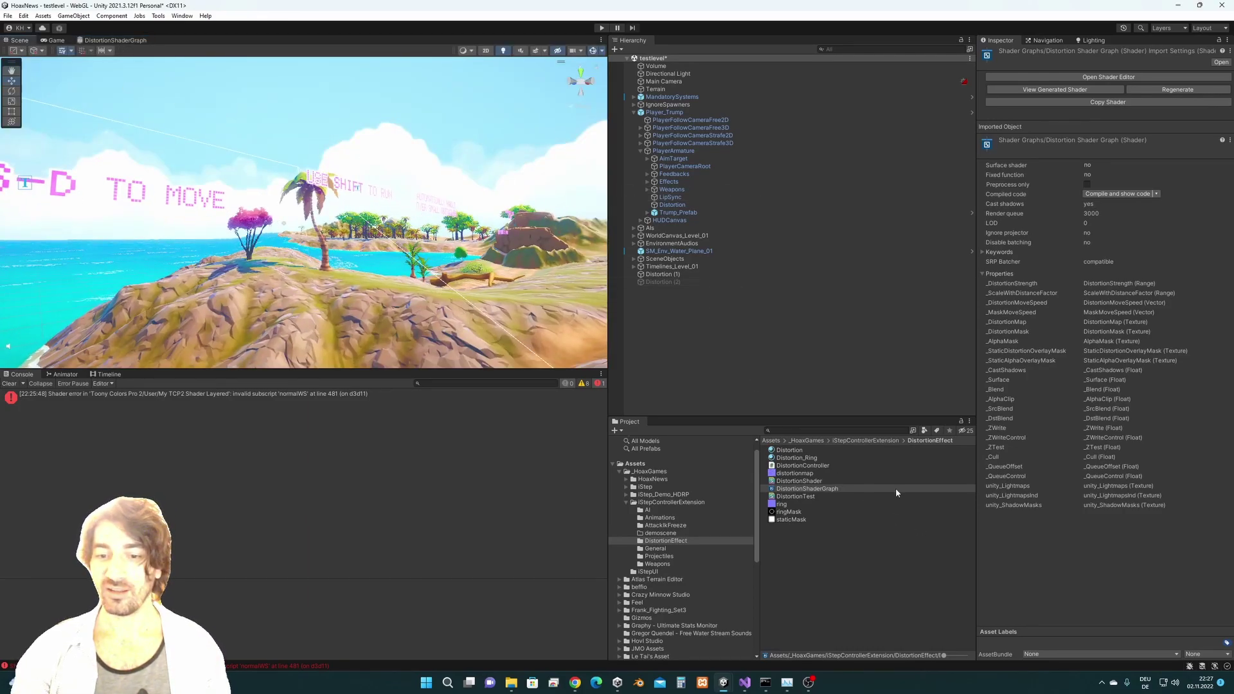
left_click(815, 503)
left_click(812, 496)
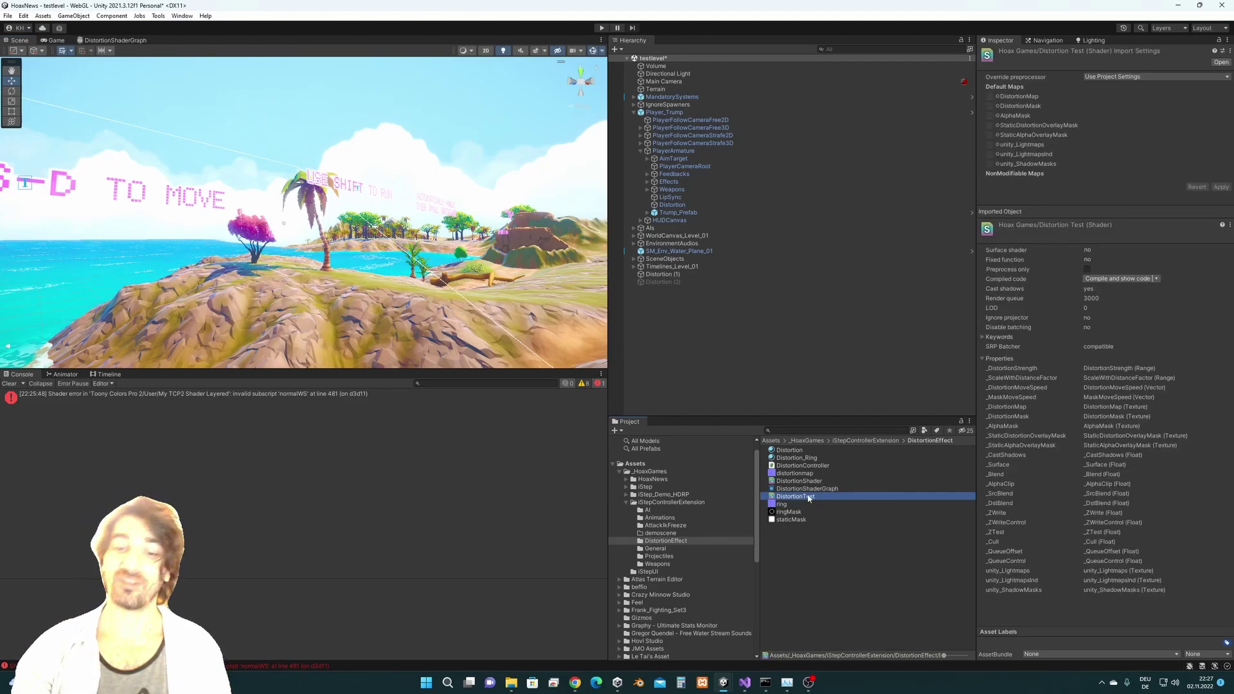
key("Delete")
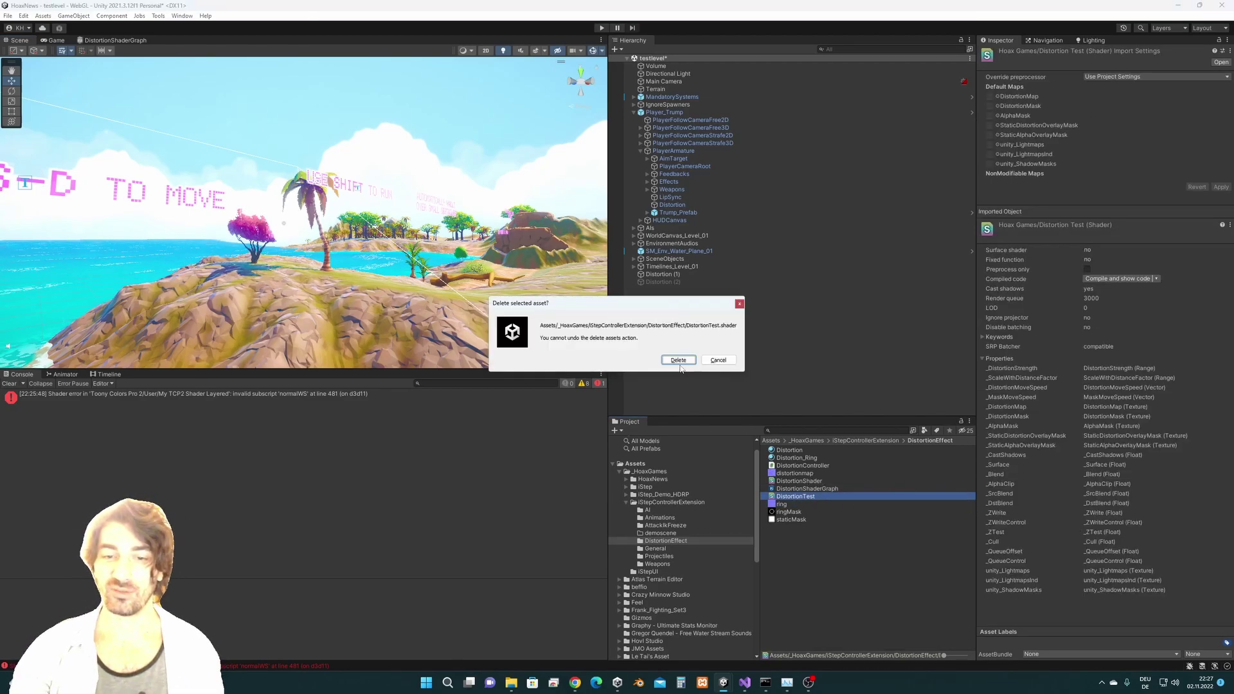
left_click(678, 360)
- Switch to Visual Studio, close the DistortionTest.shader and generated shader graph files, and return to Unity
key("alt+Tab")
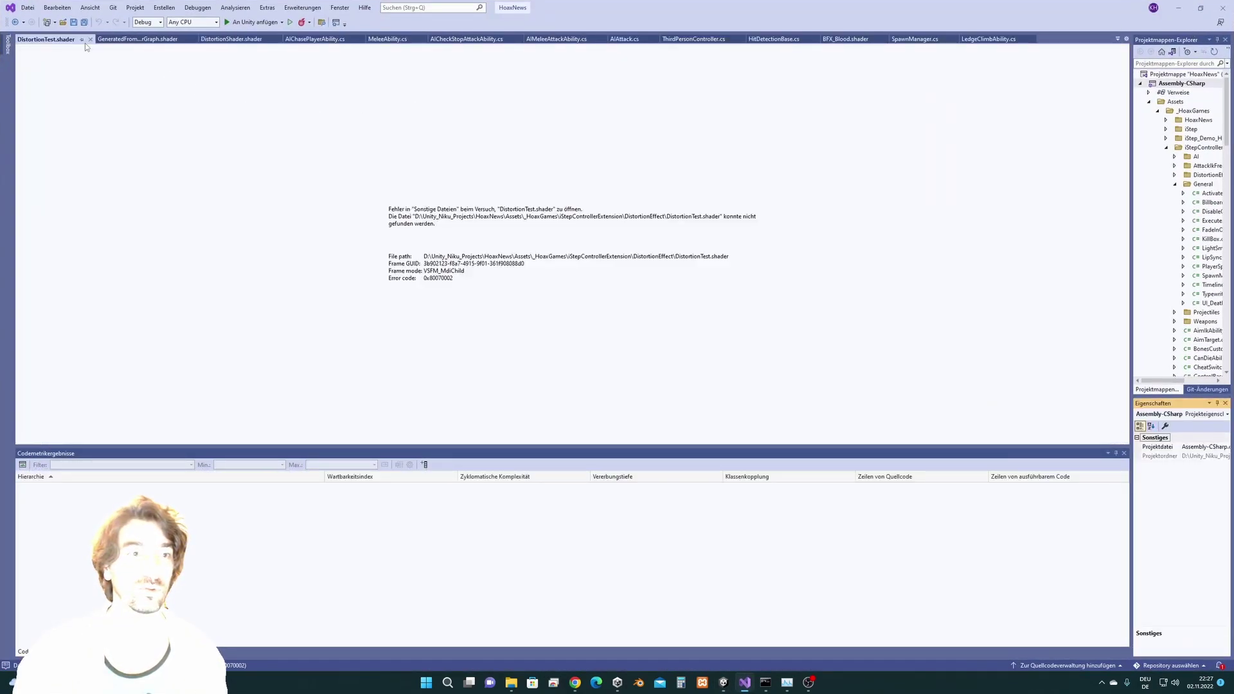
left_click(90, 39)
left_click(114, 40)
left_click(1178, 8)
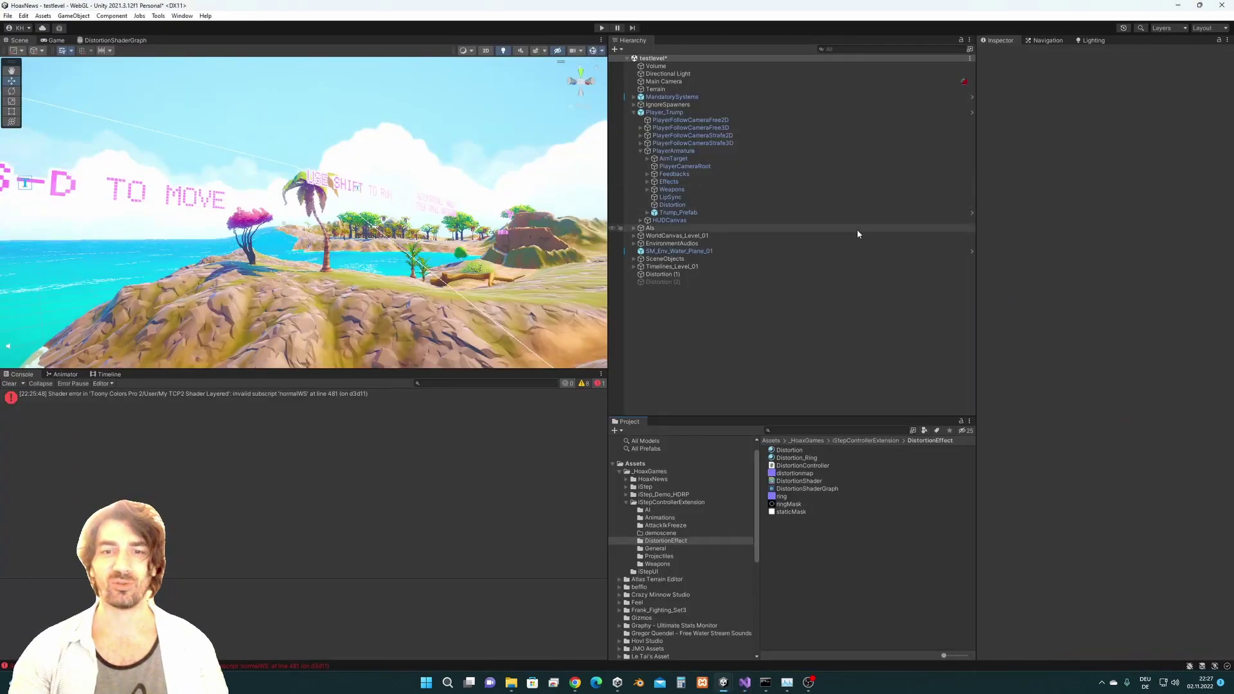
- Deactivate the Distortion (1) object in the scene
left_click(669, 275)
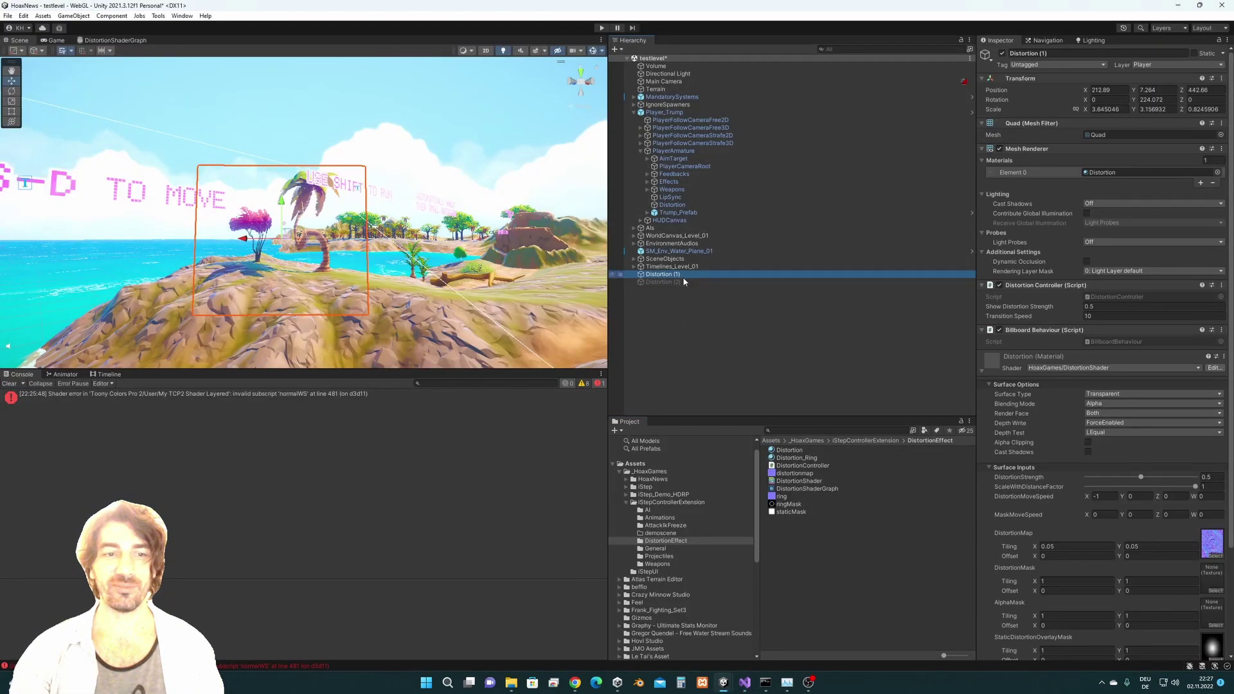
left_click(1002, 53)
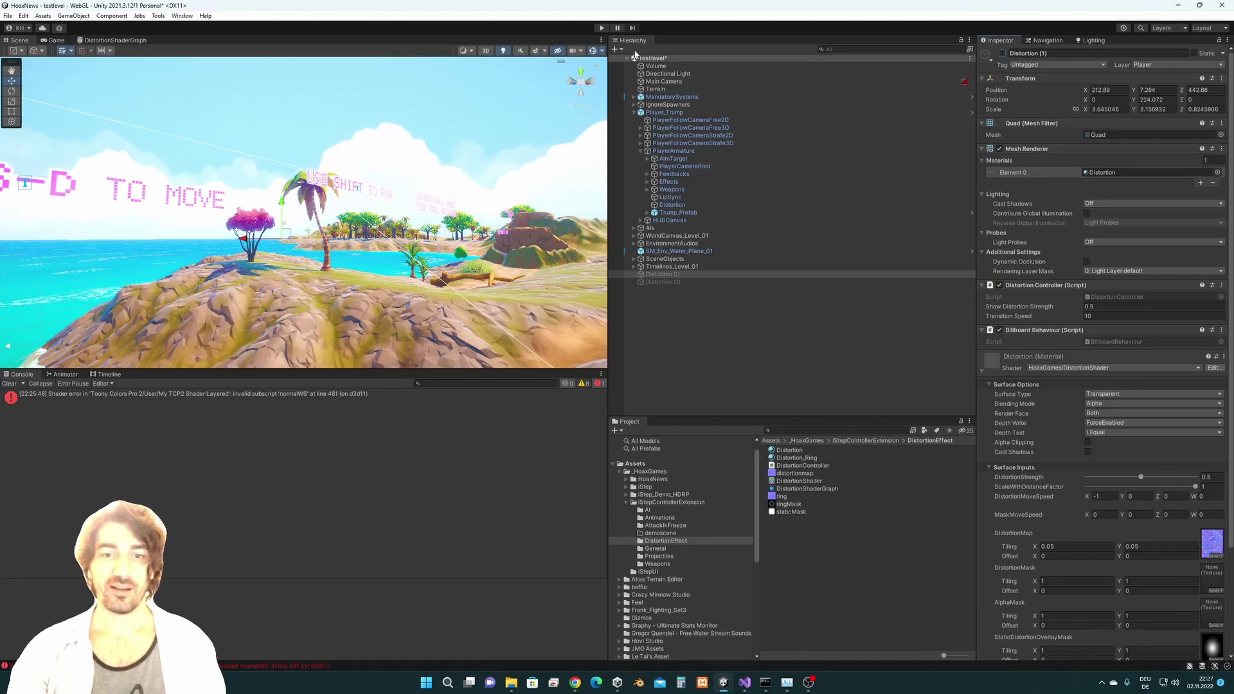
left_click_drag(501, 148, 452, 183, "alt")
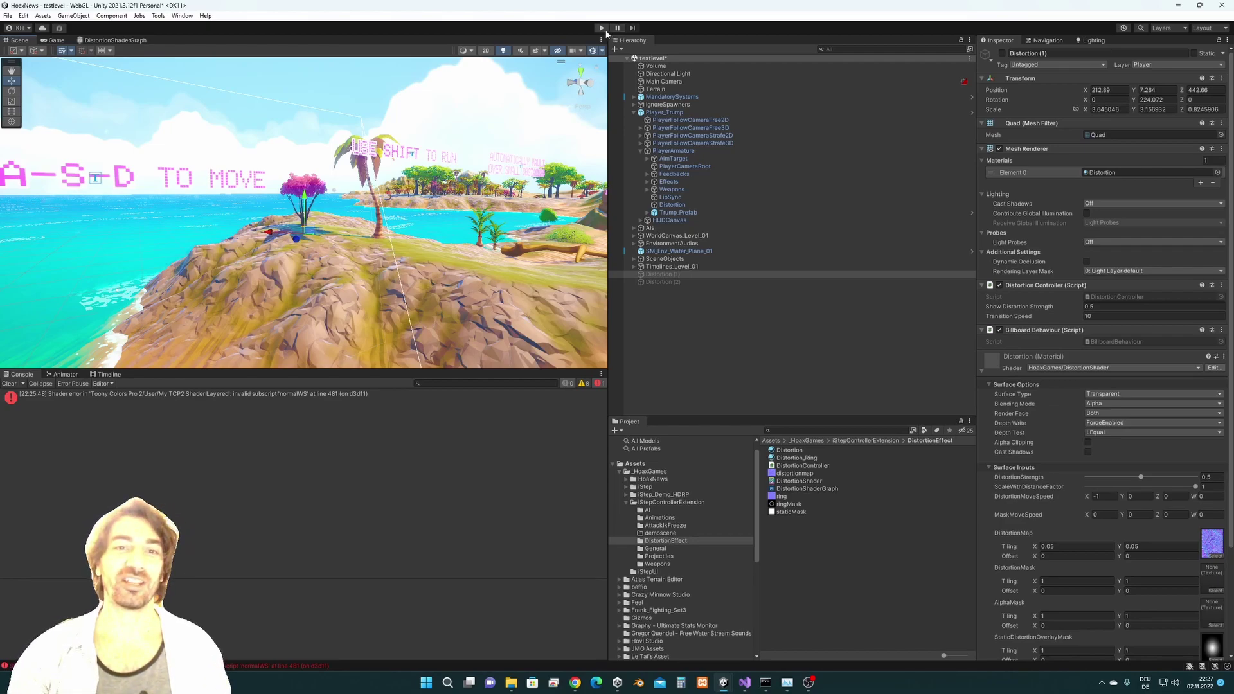
- Start the game, skip the intro, and move and roll the player character around the island to check the distortion effect
left_click(600, 28)
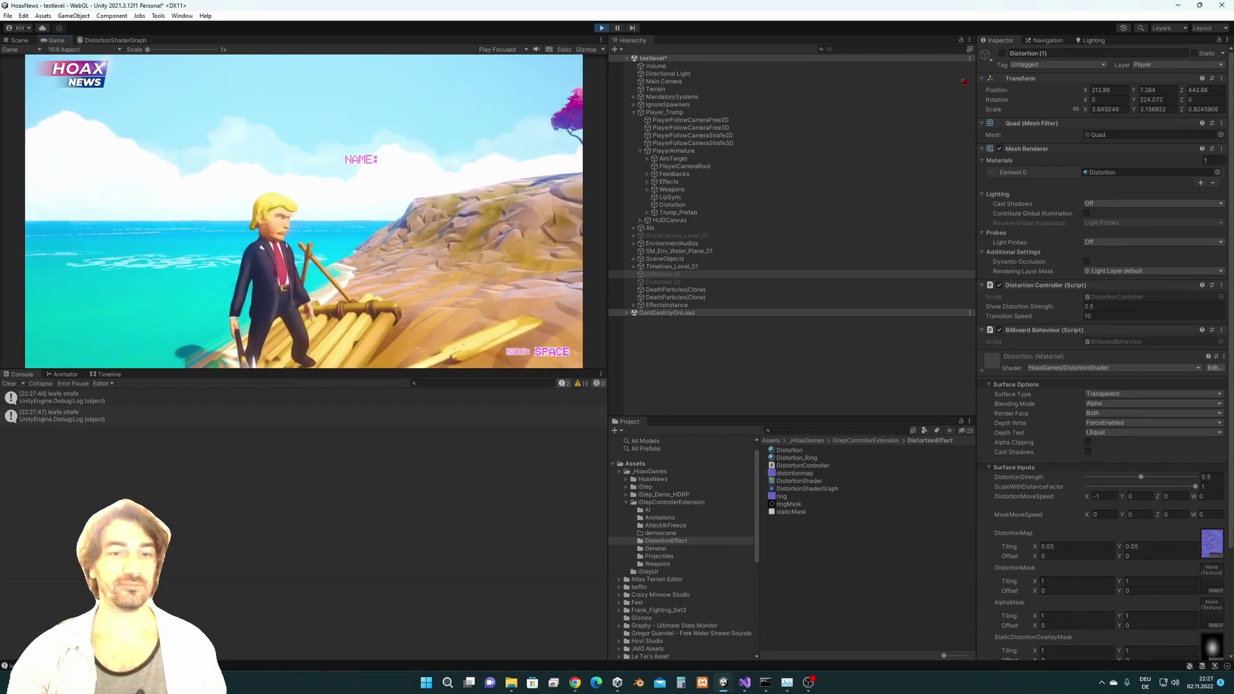
key("space")
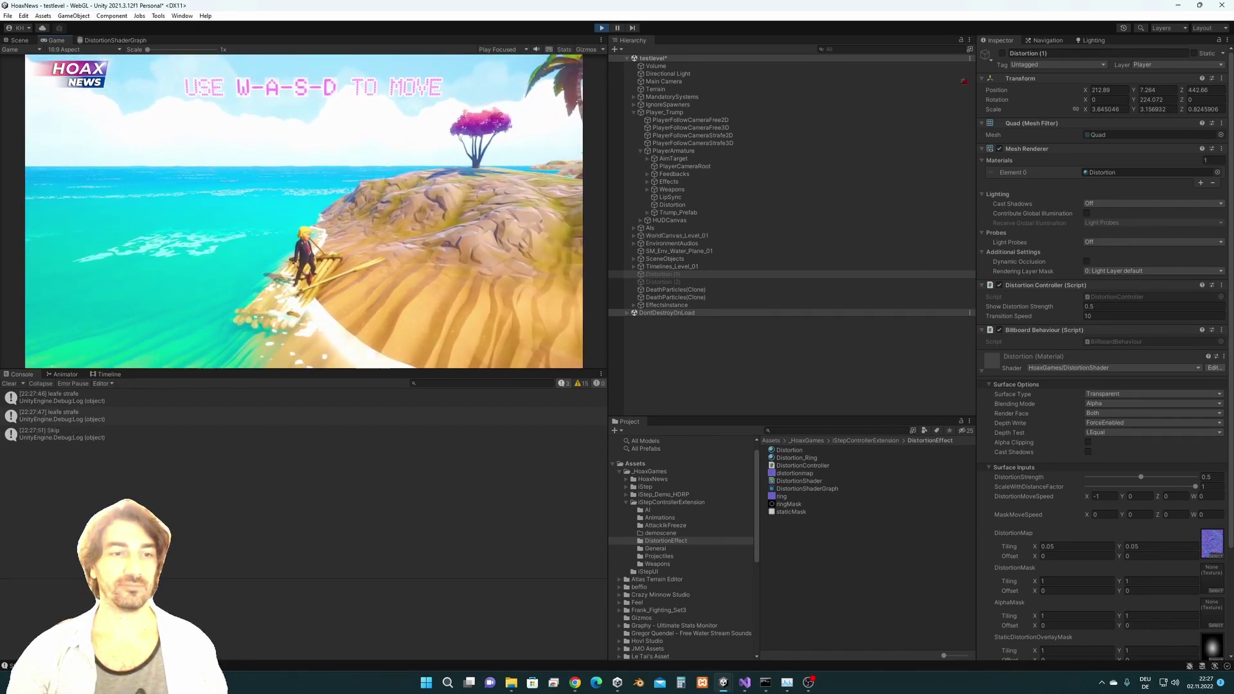
key("d")
key("w")
key("space")
key("a")
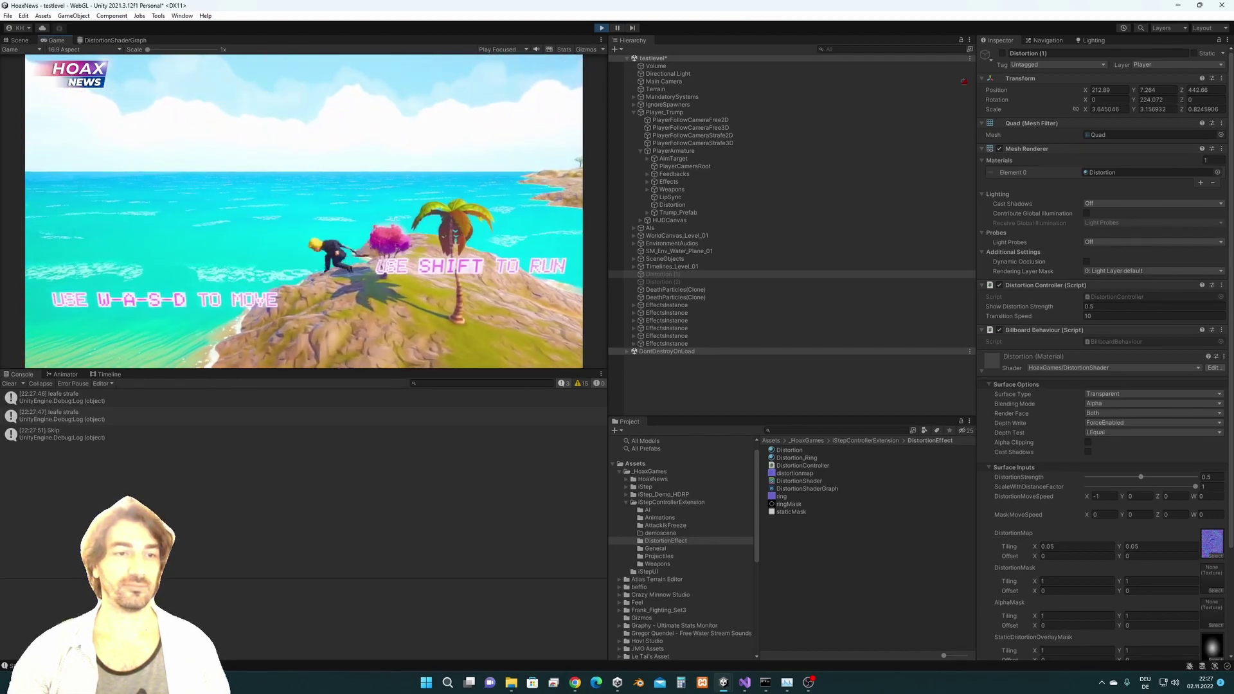
key("w")
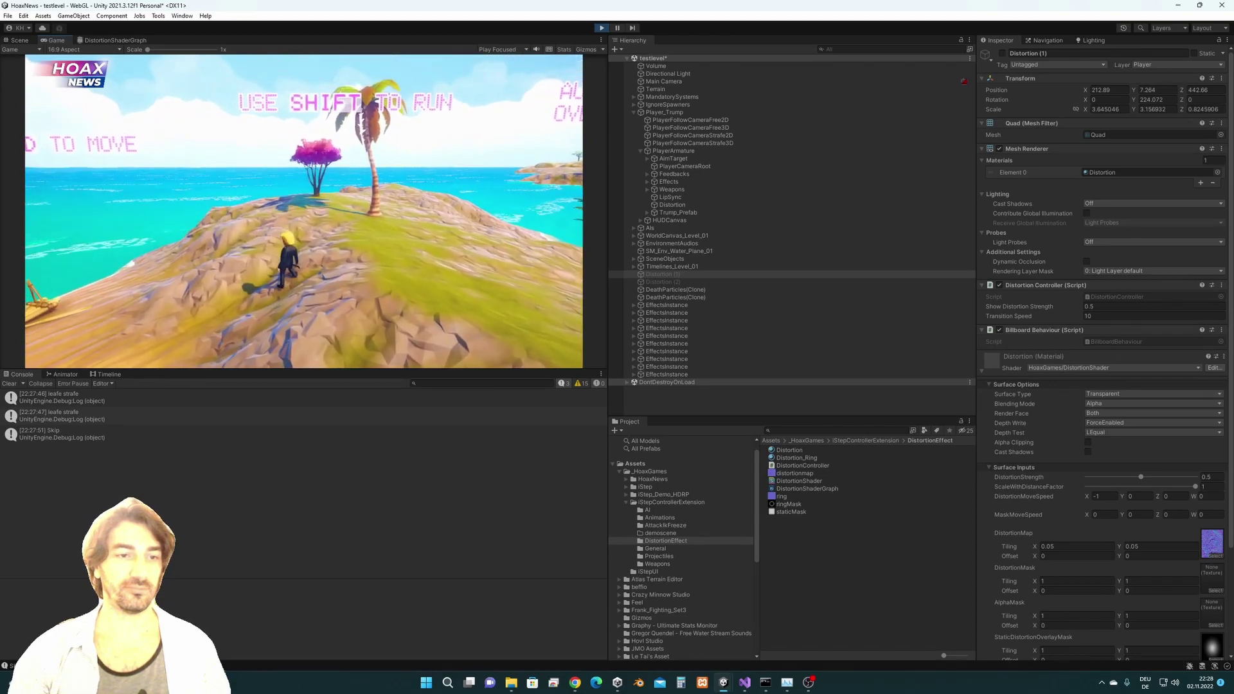
key("s")
key("d")
key("s")
key("w")
key("w")
key("space")
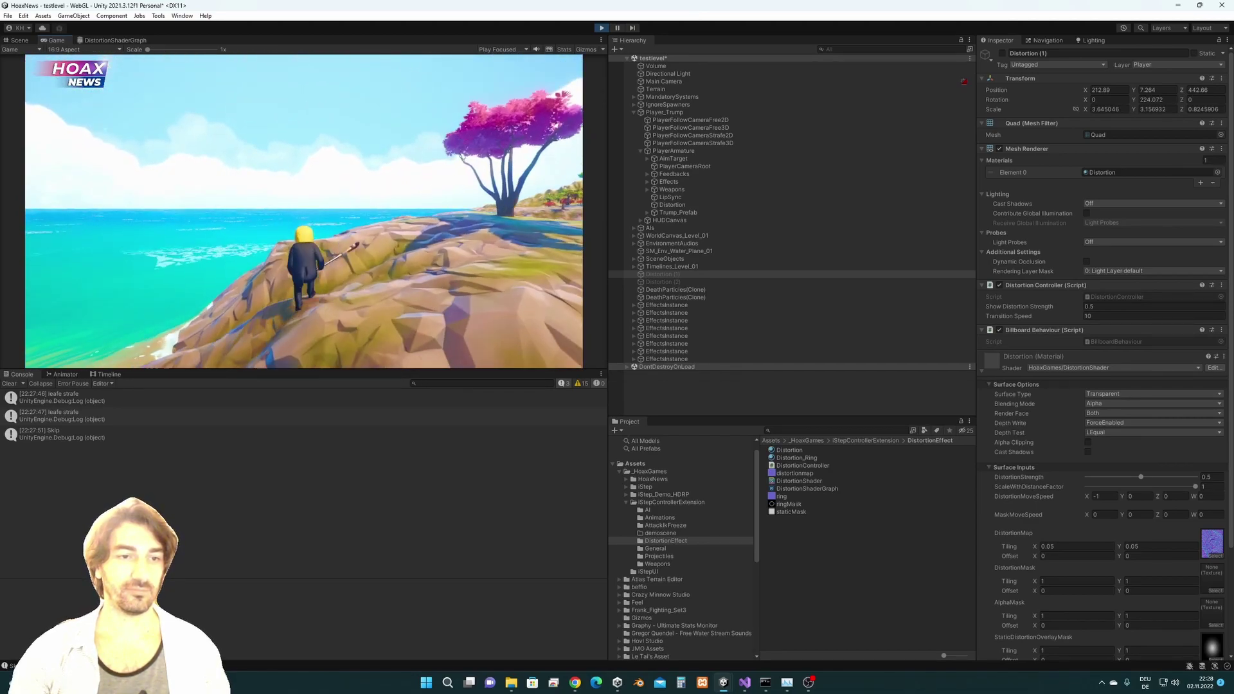
key("space")
key("w")
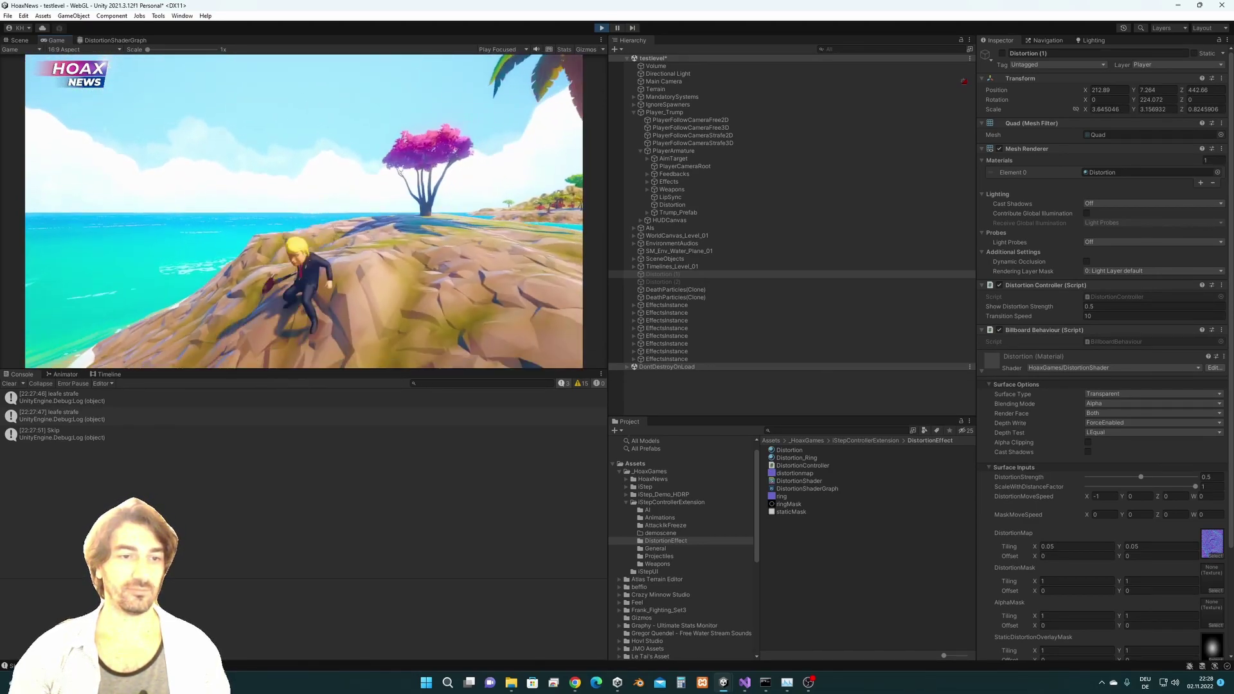
key("s")
key("s")
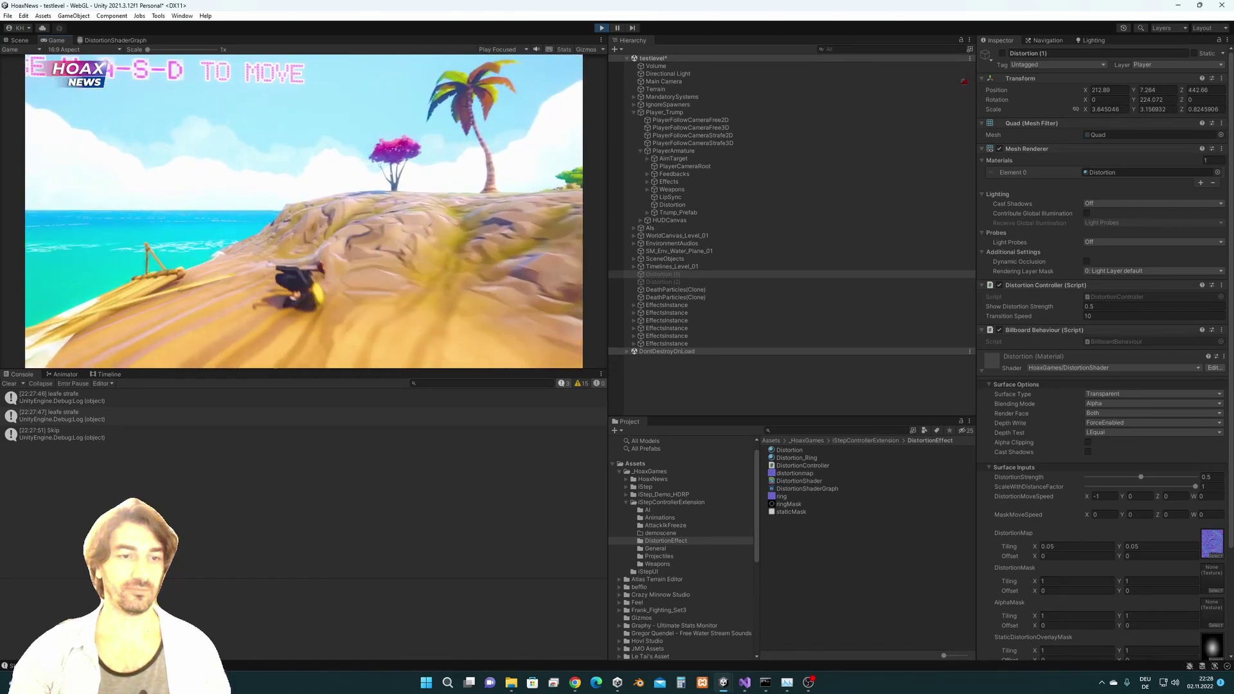
key("w")
key("w")
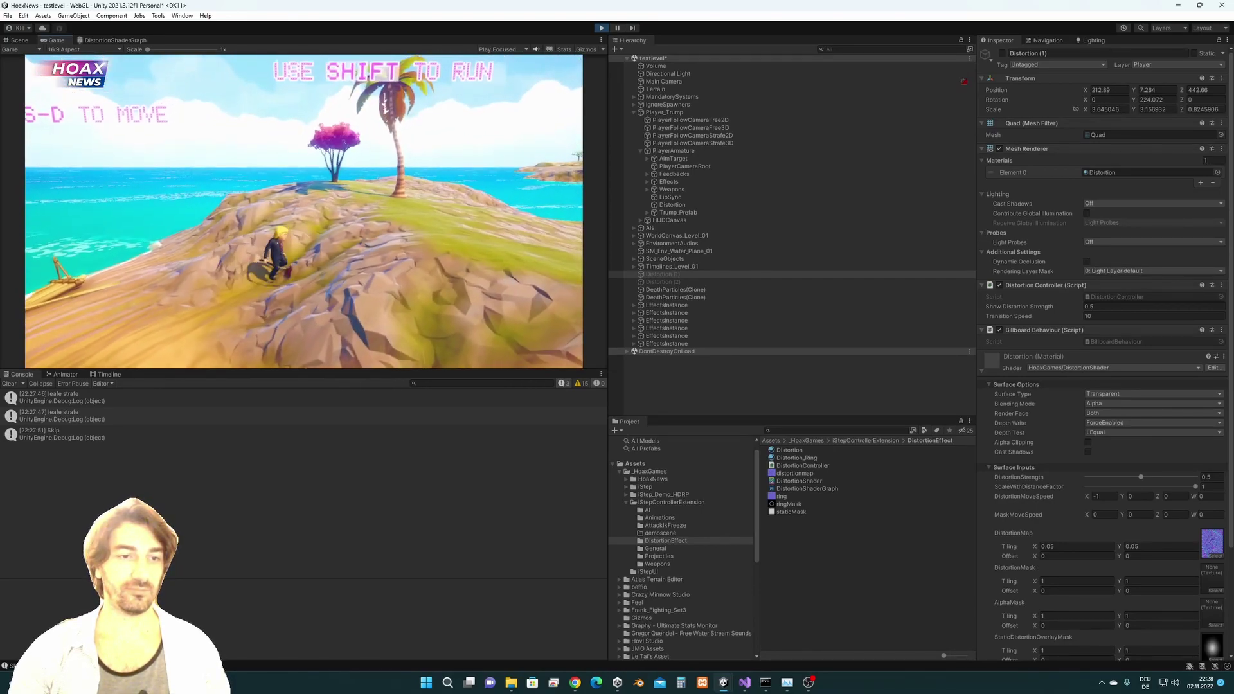
- Throw the player character's weapon and call it back twice to examine the distortion effect in the game
left_click(309, 206)
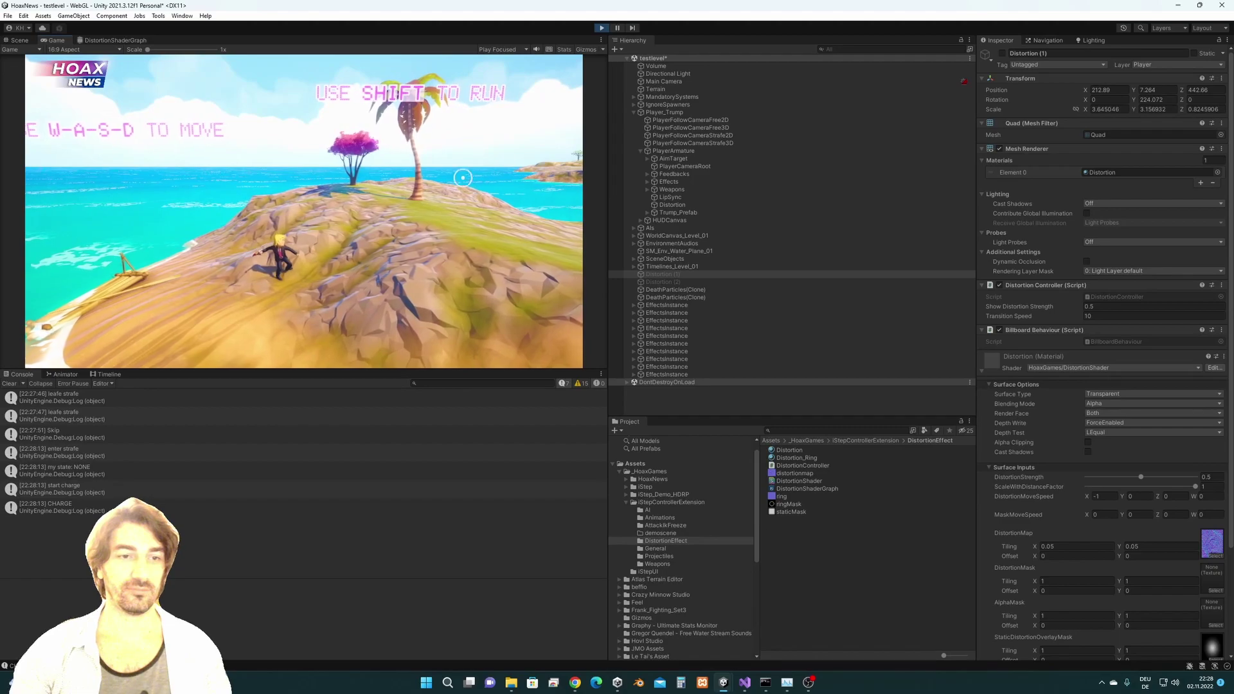
left_click(303, 212)
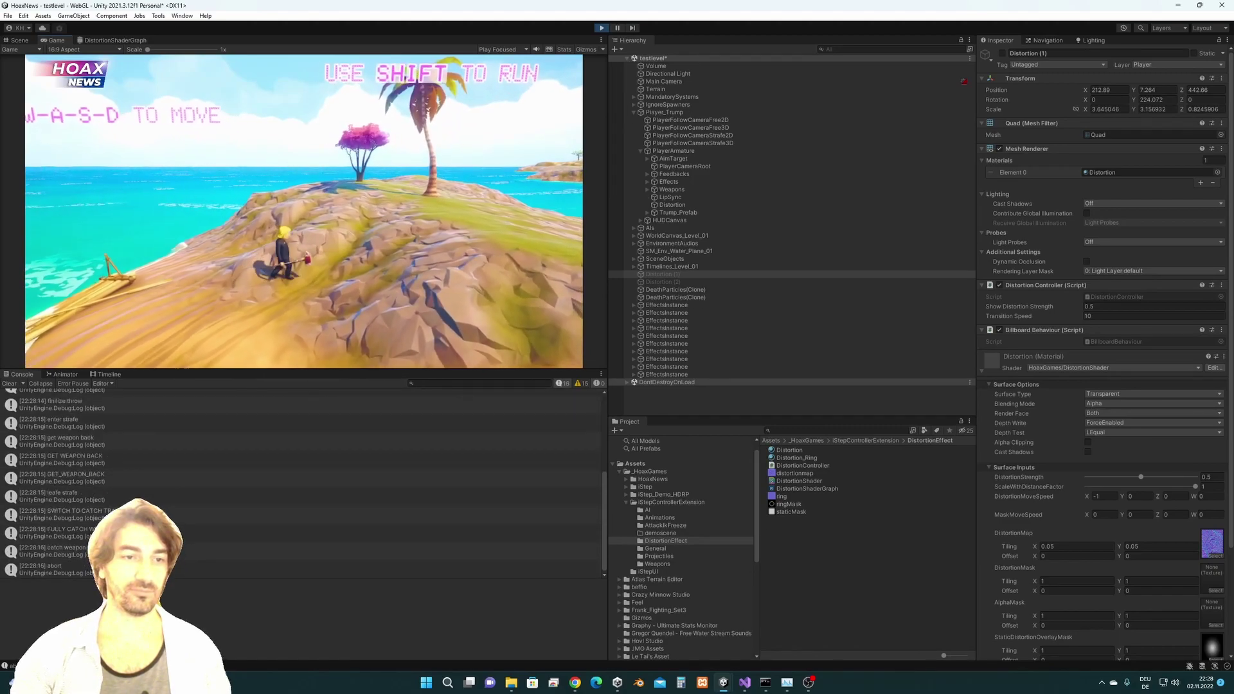
key("s")
left_click(304, 211)
left_click(303, 211)
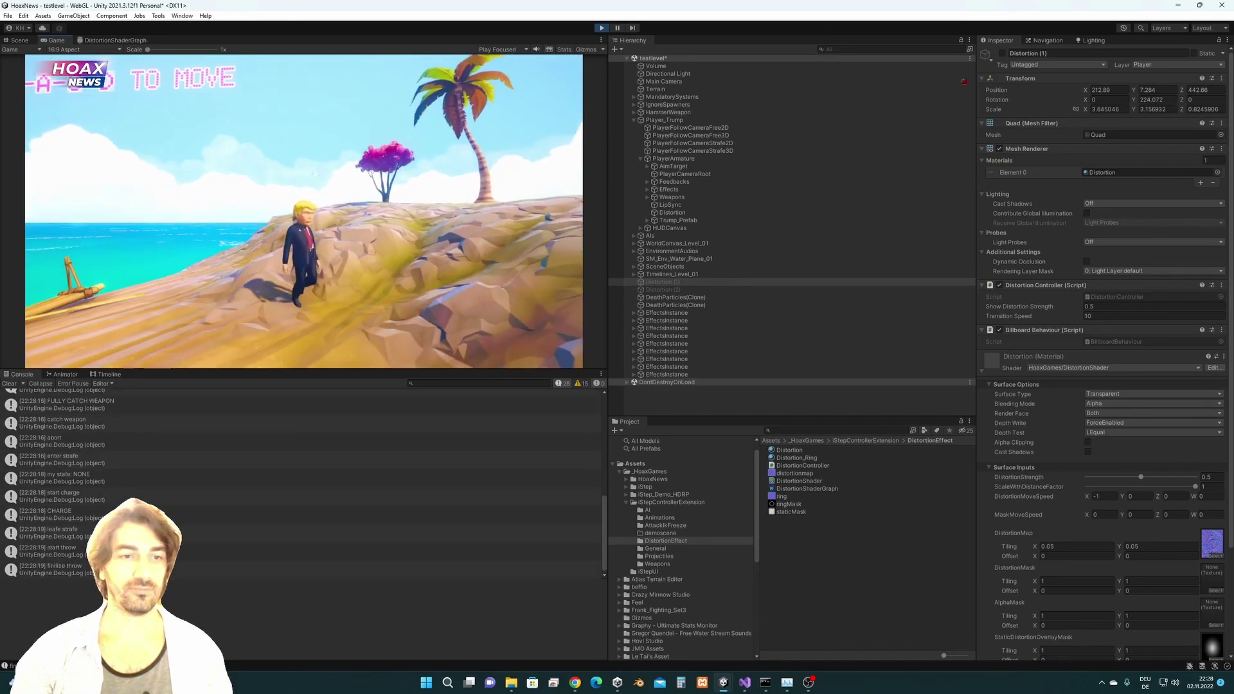
key("s")
key("w")
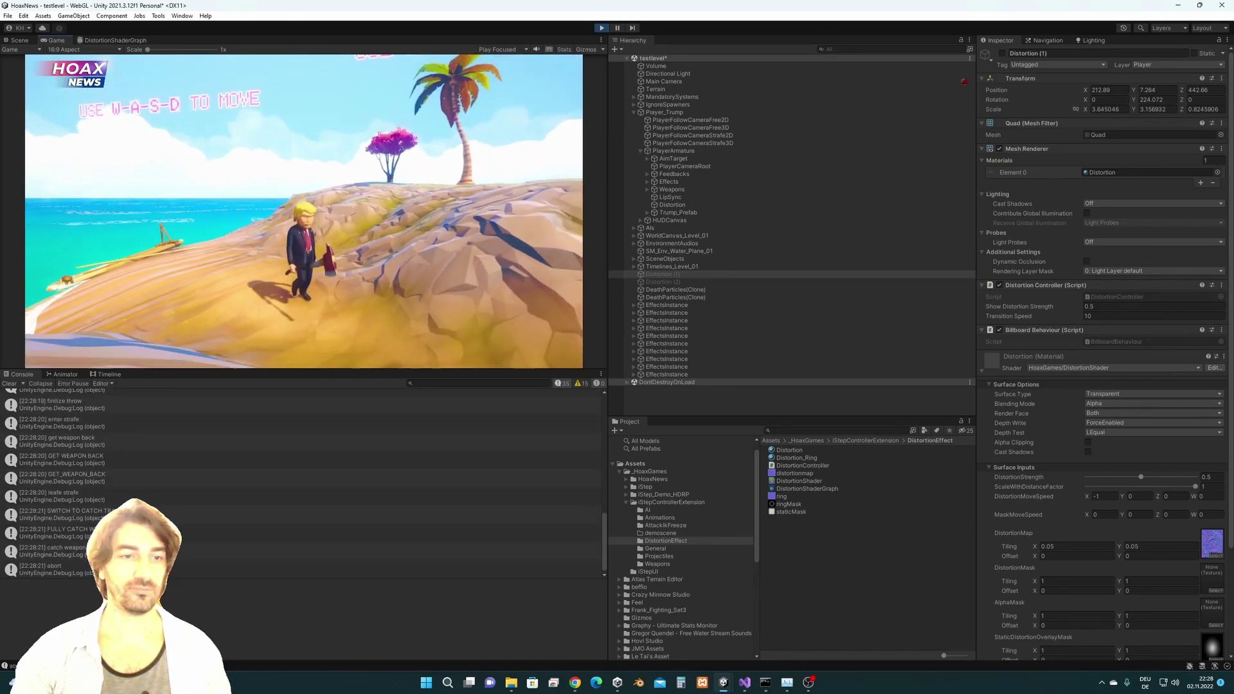
key("d")
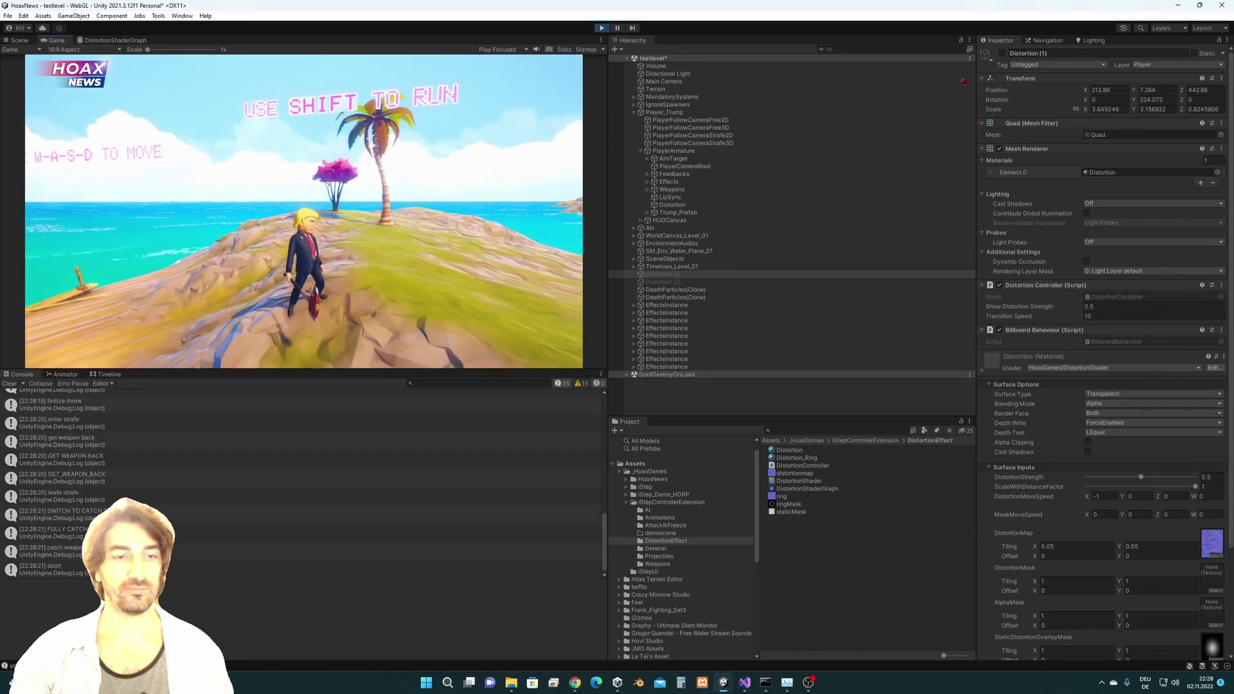
- Stop the running game and clear the console
key("Escape")
left_click(601, 29)
left_click(12, 386)
- Look over the island around the player character in the scene, and show the game view
middle_click_drag(304, 238, 302, 262)
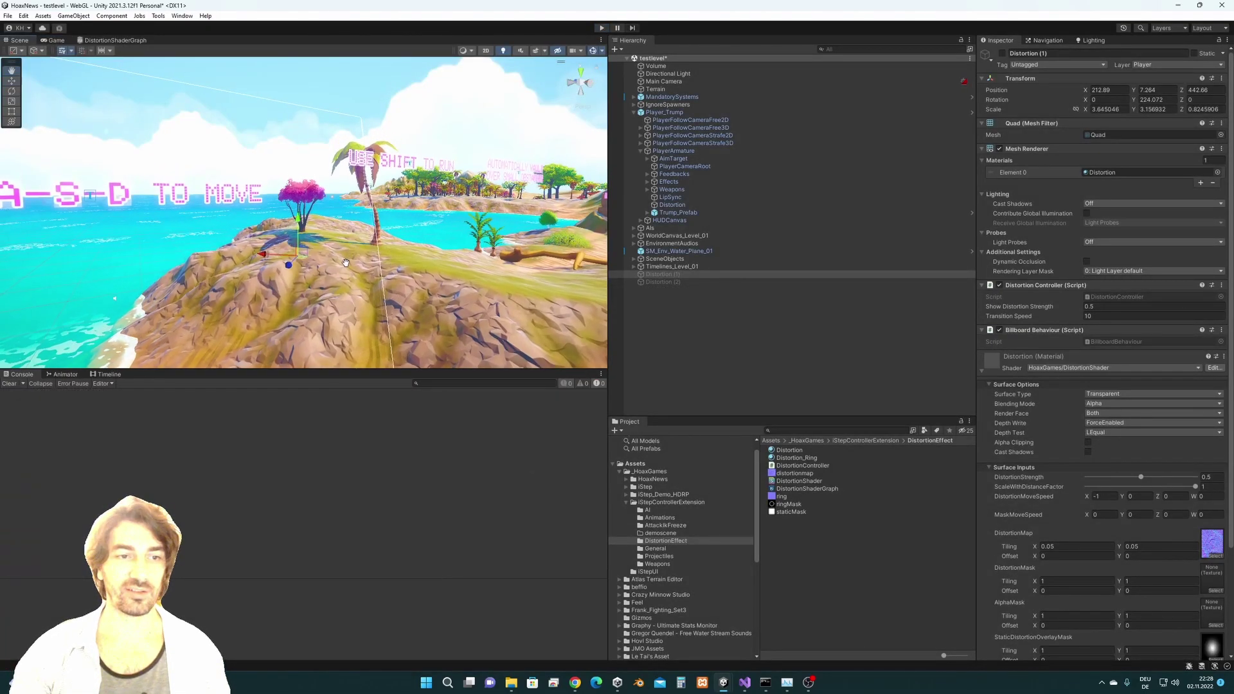
scroll(367, 266, "down", 3)
middle_click_drag(374, 271, 457, 244)
left_click_drag(457, 244, 382, 249, "alt")
middle_click_drag(382, 248, 323, 262)
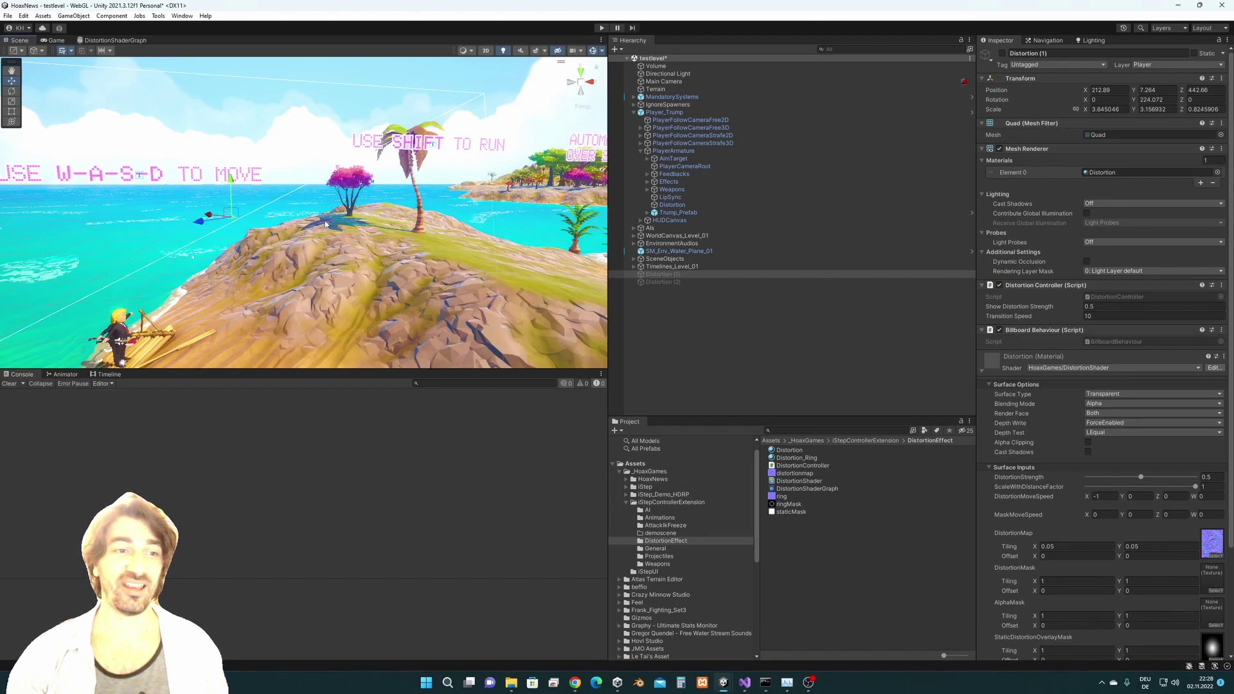
left_click(52, 39)
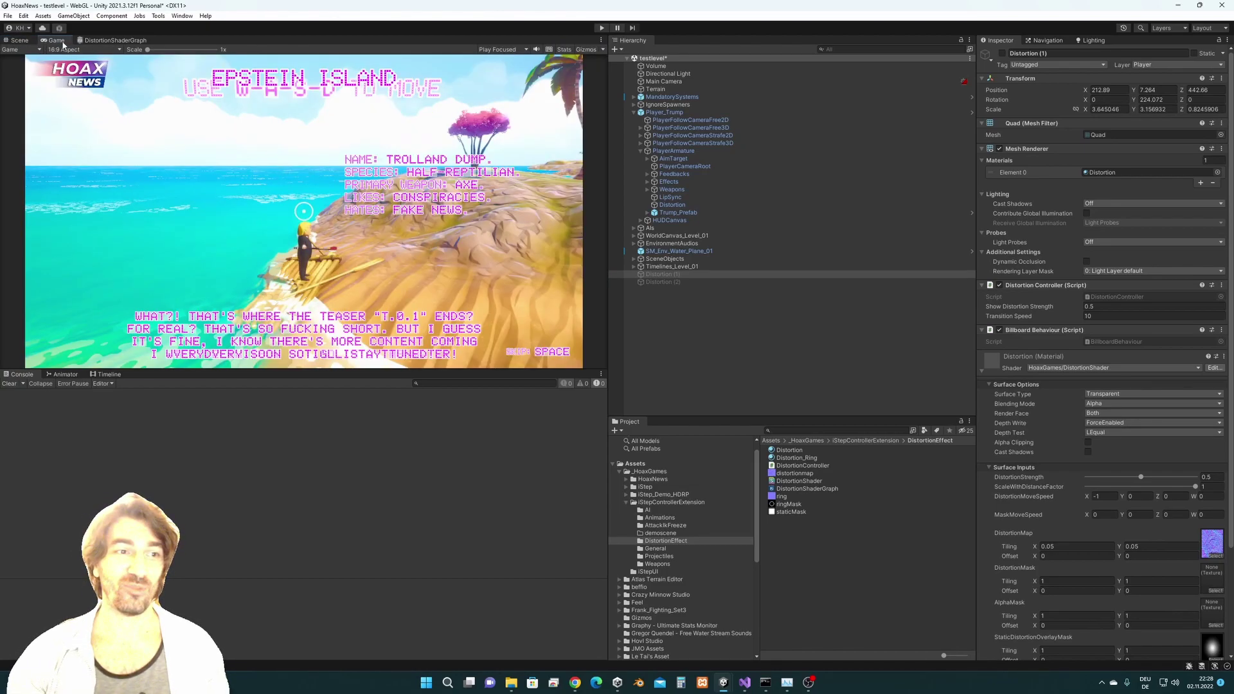